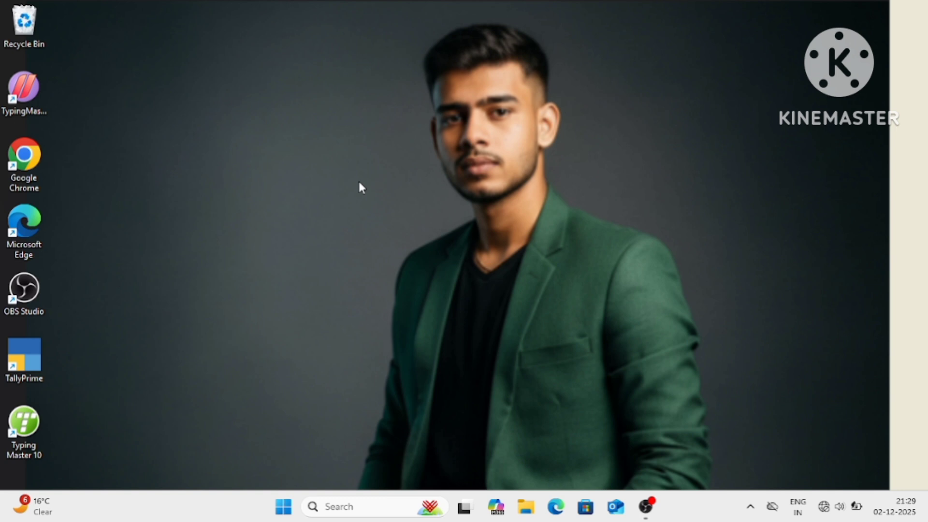
Search the Start menu for 'excel' and launch Microsoft Office Excel 2007.
{"action": "key", "text": "super"}
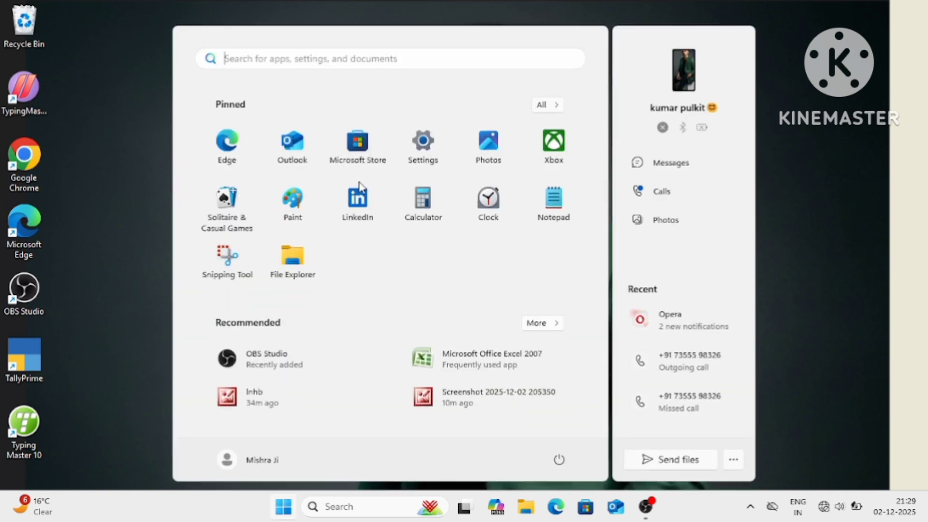
{"action": "left_click", "coordinate": [253, 60]}
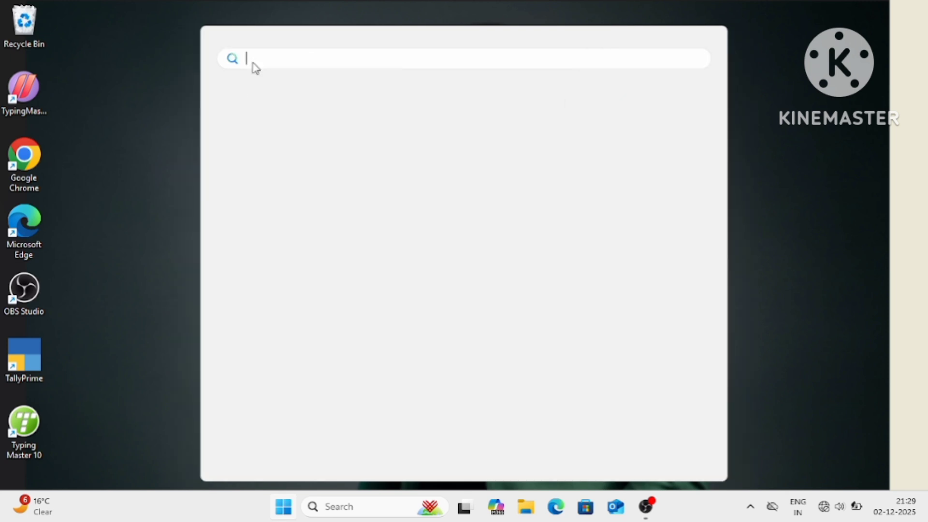
{"action": "type", "text": "e"}
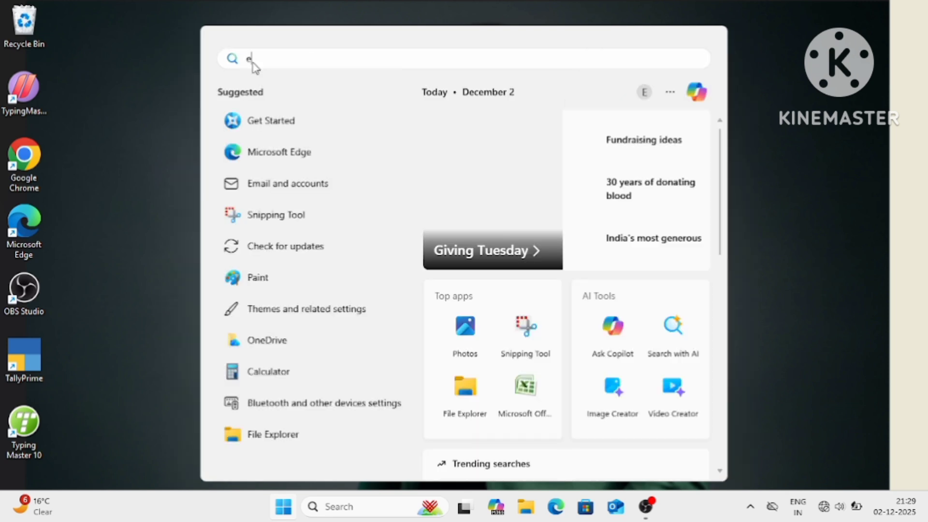
{"action": "type", "text": "de"}
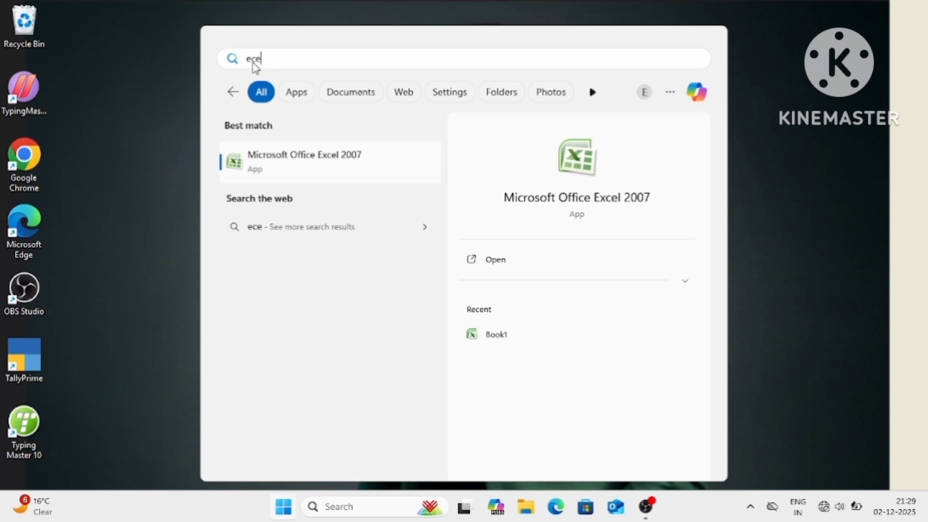
{"action": "type", "text": "l"}
{"action": "key", "text": "BackSpace"}
{"action": "key", "text": "BackSpace"}
{"action": "key", "text": "BackSpace"}
{"action": "type", "text": "xcel"}
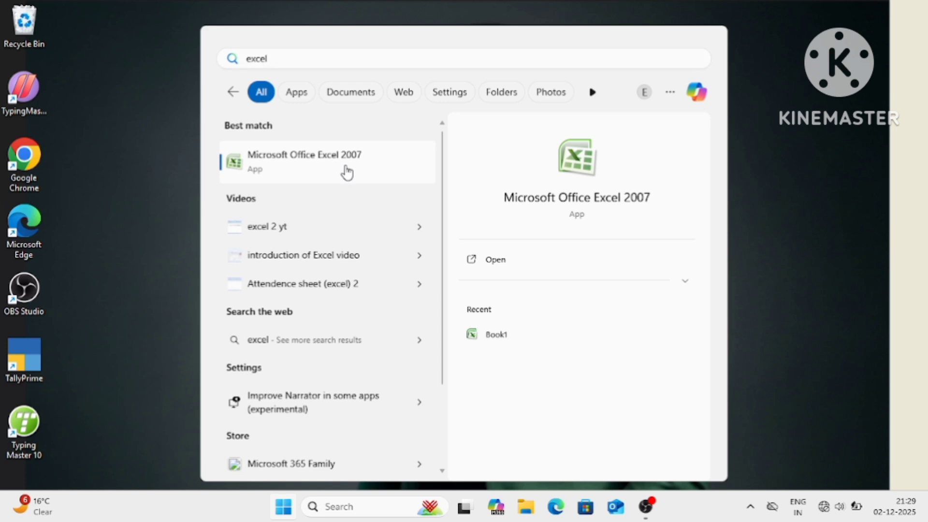
{"action": "left_click", "coordinate": [346, 172]}
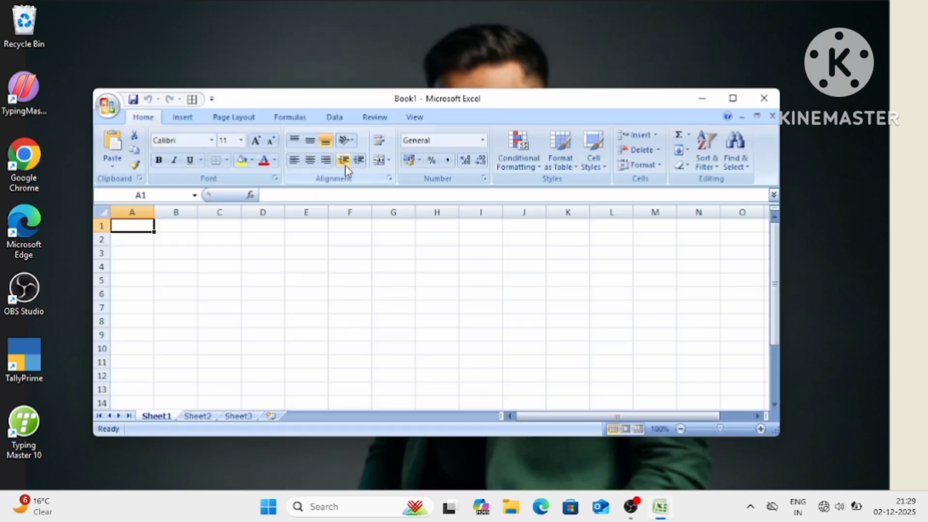
Maximize Excel, merge and center C1:Q4, and enter the title 'Mark Sheet'.
{"action": "left_click", "coordinate": [732, 99]}
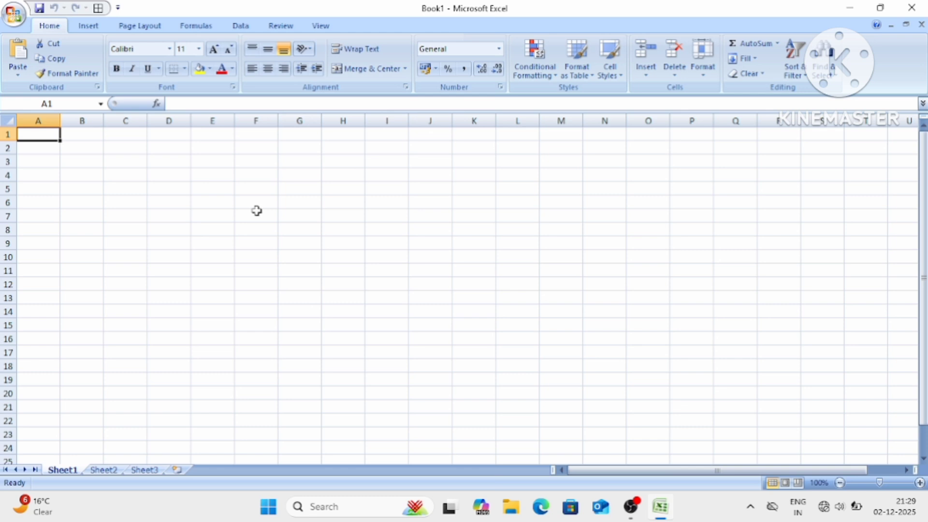
{"action": "left_click", "coordinate": [110, 173]}
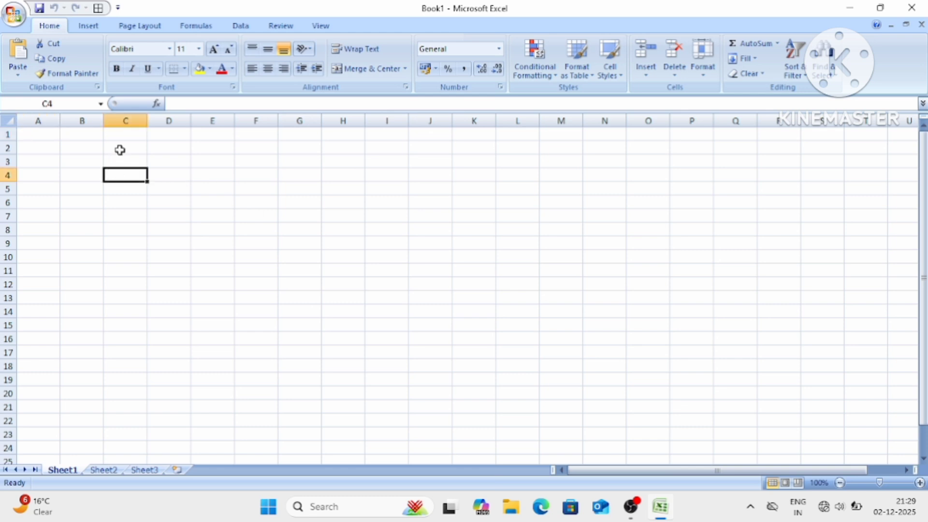
{"action": "left_click_drag", "start_coordinate": [120, 137], "coordinate": [750, 172]}
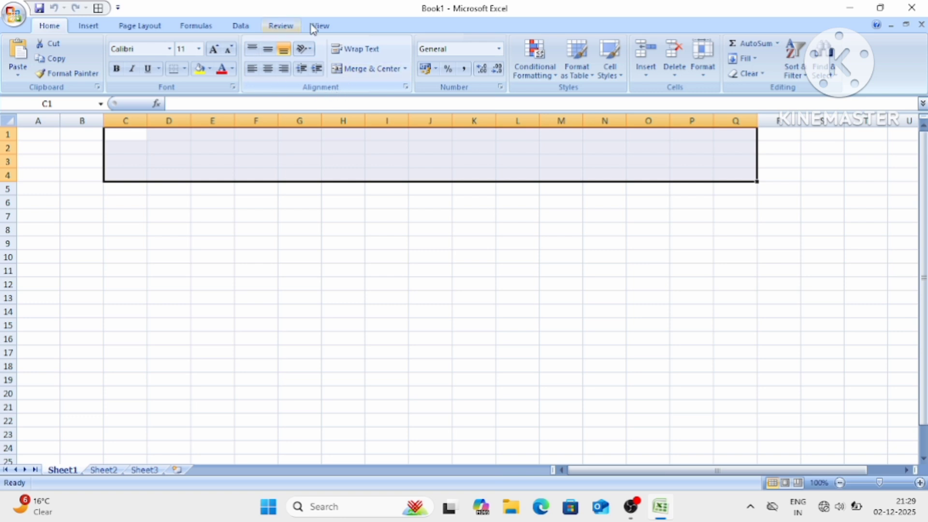
{"action": "left_click", "coordinate": [372, 72]}
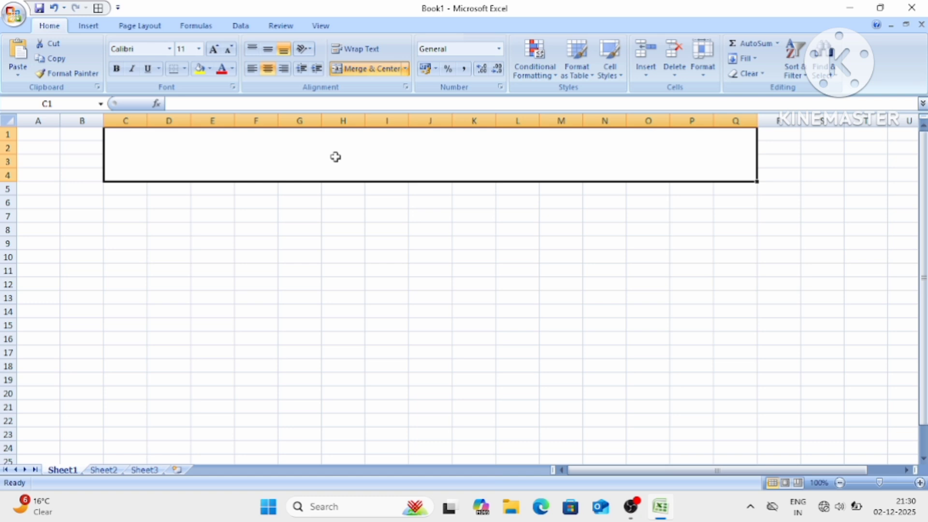
{"action": "type", "text": "M"}
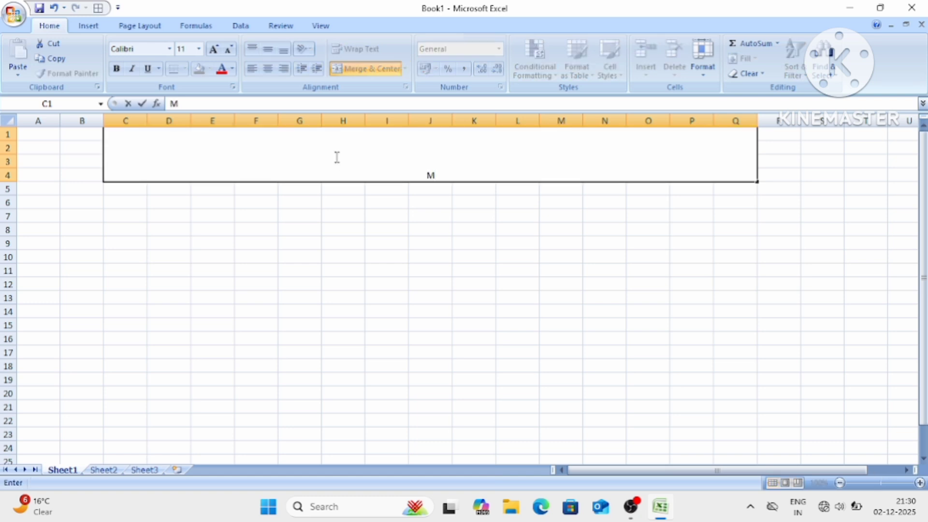
{"action": "type", "text": "ark Sheet"}
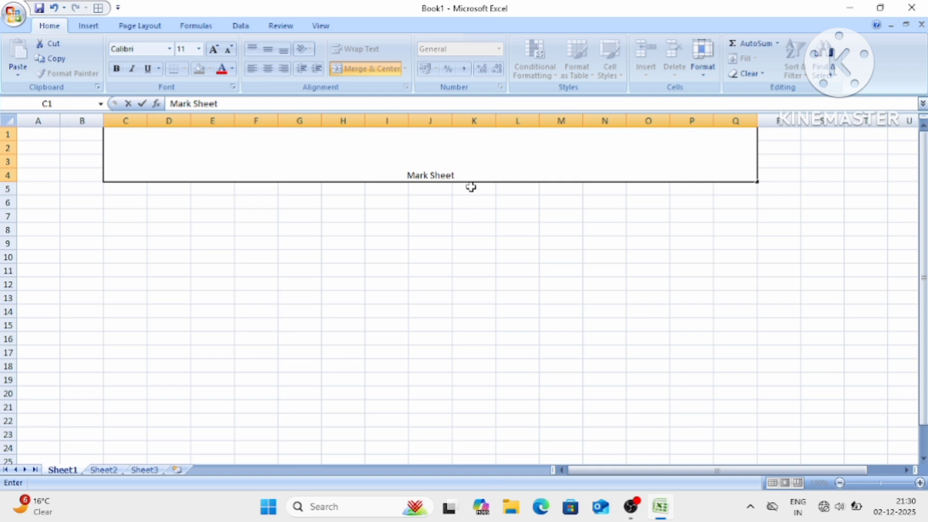
Enlarge the Mark Sheet title to 26 points and make its text white.
{"action": "left_click_drag", "start_coordinate": [459, 175], "coordinate": [402, 174]}
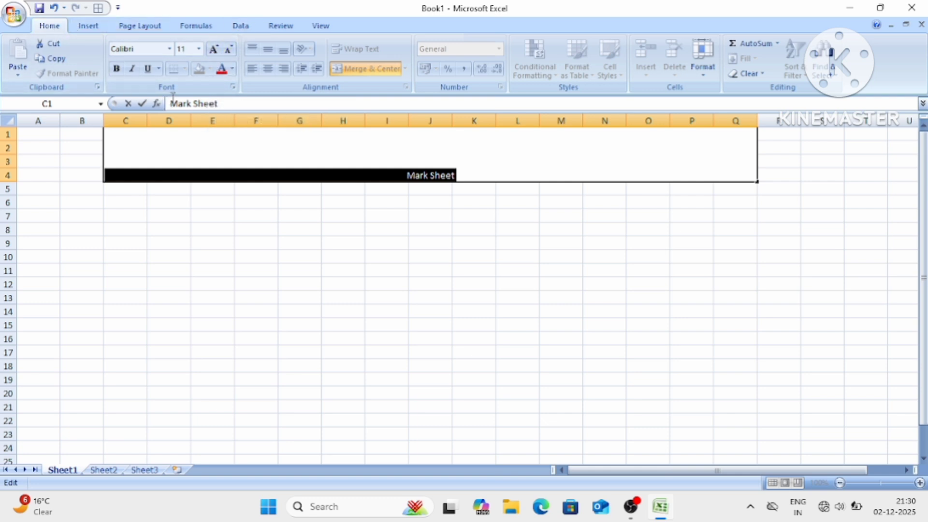
{"action": "left_click", "coordinate": [214, 49]}
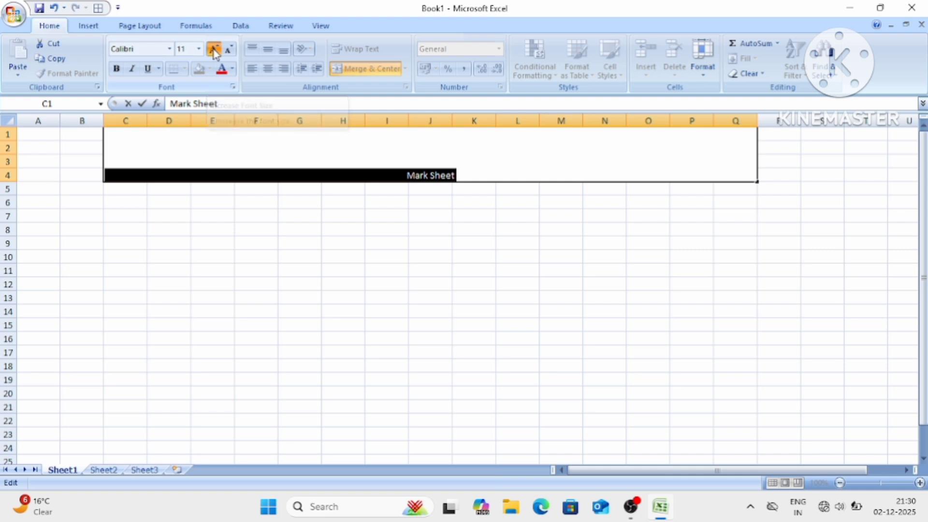
{"action": "left_click", "coordinate": [214, 50]}
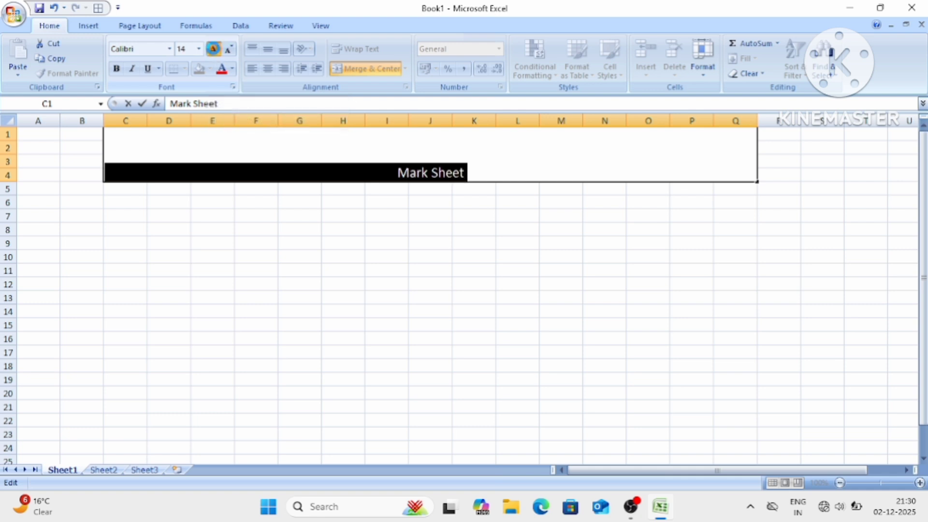
{"action": "left_click", "coordinate": [214, 50]}
{"action": "left_click", "coordinate": [214, 49]}
{"action": "left_click", "coordinate": [214, 50]}
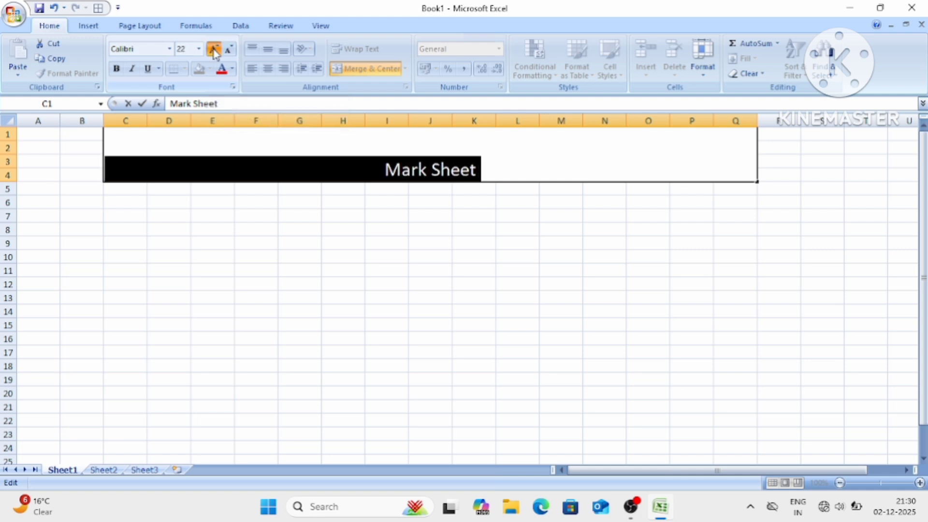
{"action": "left_click", "coordinate": [214, 50]}
{"action": "left_click", "coordinate": [214, 50]}
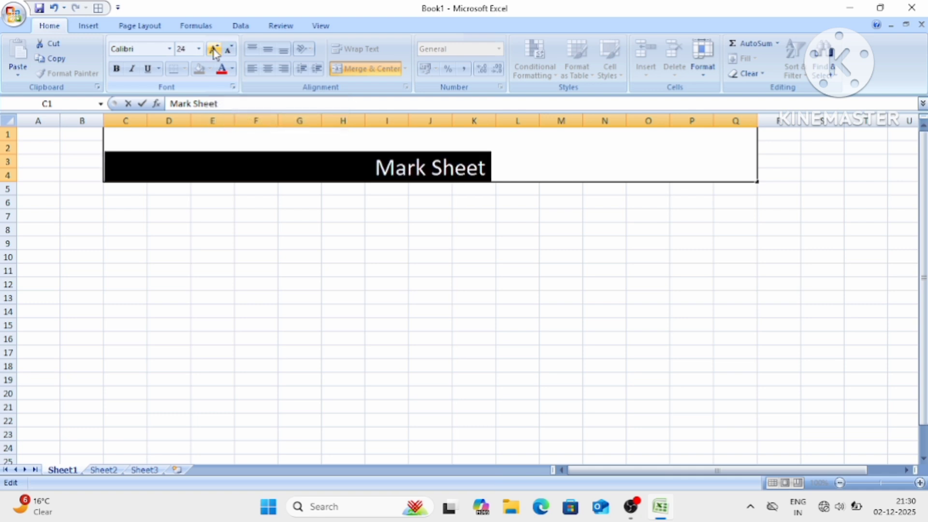
{"action": "left_click", "coordinate": [233, 73]}
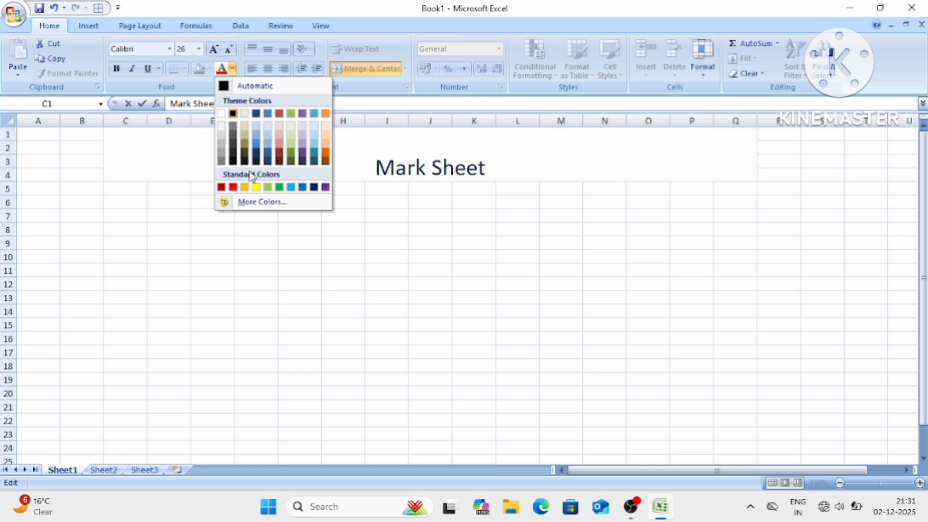
{"action": "left_click", "coordinate": [223, 116]}
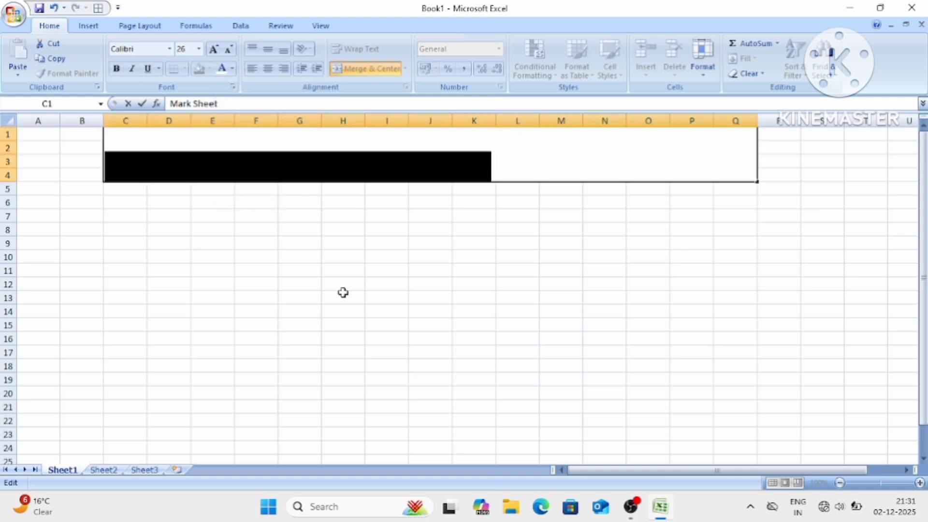
{"action": "left_click", "coordinate": [342, 294]}
Fill the merged title cell with green.
{"action": "left_click", "coordinate": [247, 158]}
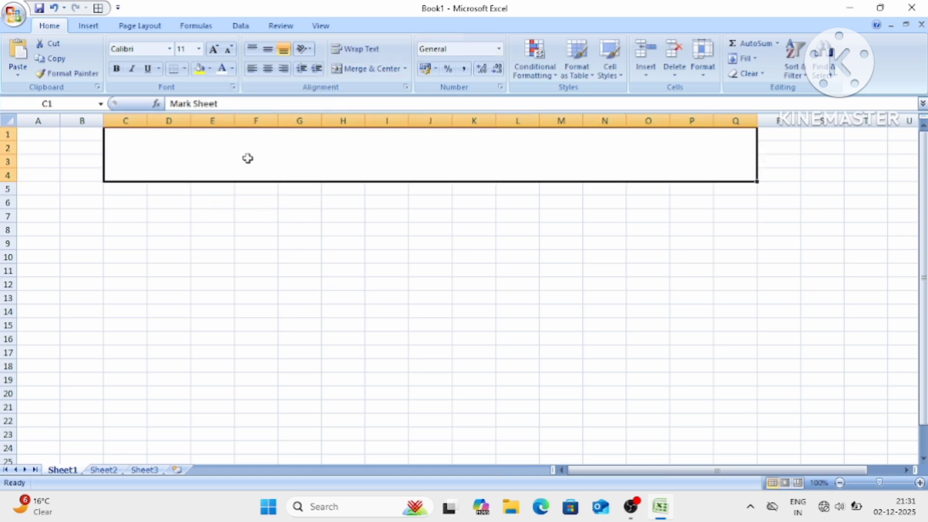
{"action": "left_click", "coordinate": [210, 72]}
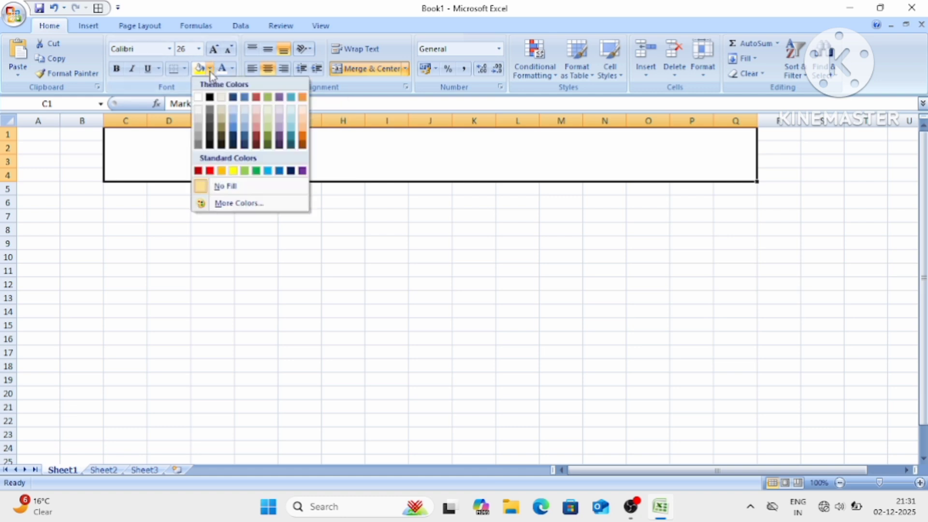
{"action": "left_click", "coordinate": [257, 171]}
{"action": "left_click", "coordinate": [366, 256]}
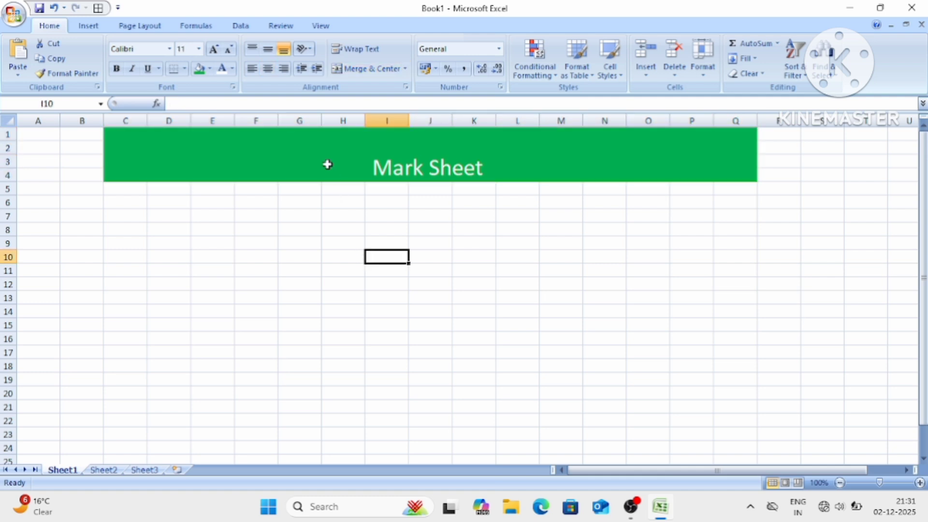
Apply Outside Borders around the merged green title cell.
{"action": "left_click", "coordinate": [343, 171]}
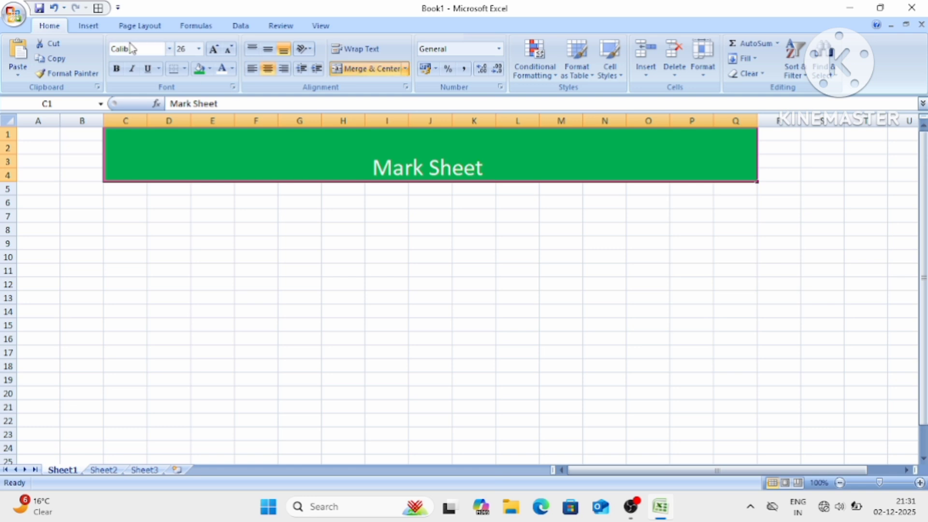
{"action": "left_click", "coordinate": [184, 68]}
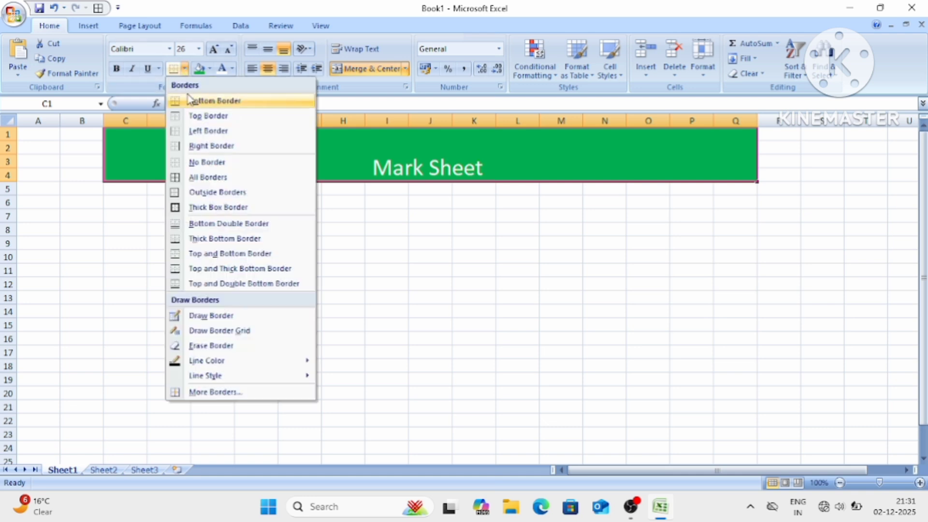
{"action": "left_click", "coordinate": [205, 192]}
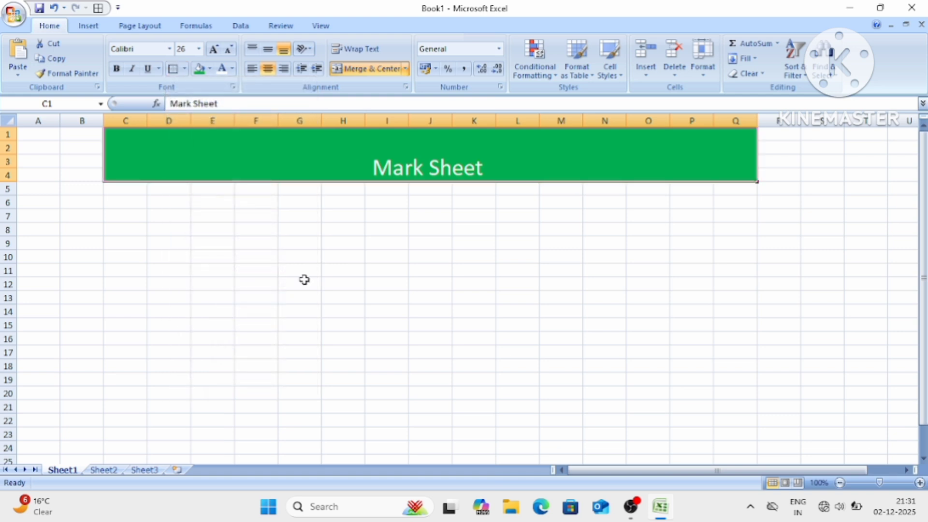
{"action": "left_click", "coordinate": [304, 281]}
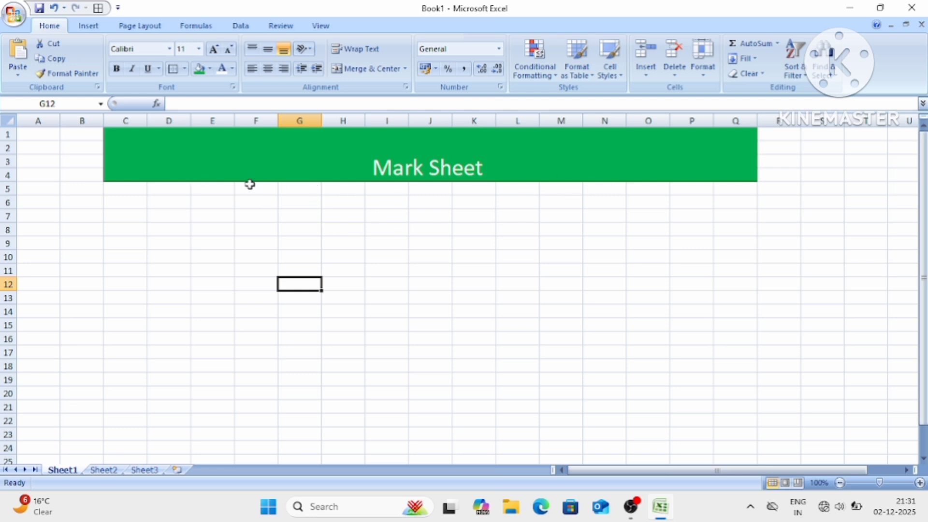
Enter the header 'Sr No.' in cell A8.
{"action": "left_click", "coordinate": [38, 228]}
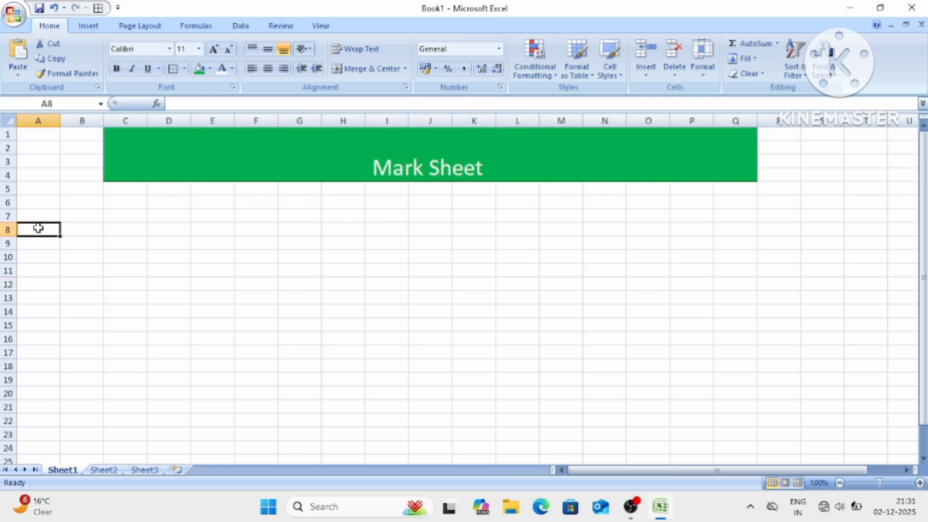
{"action": "type", "text": "Sr"}
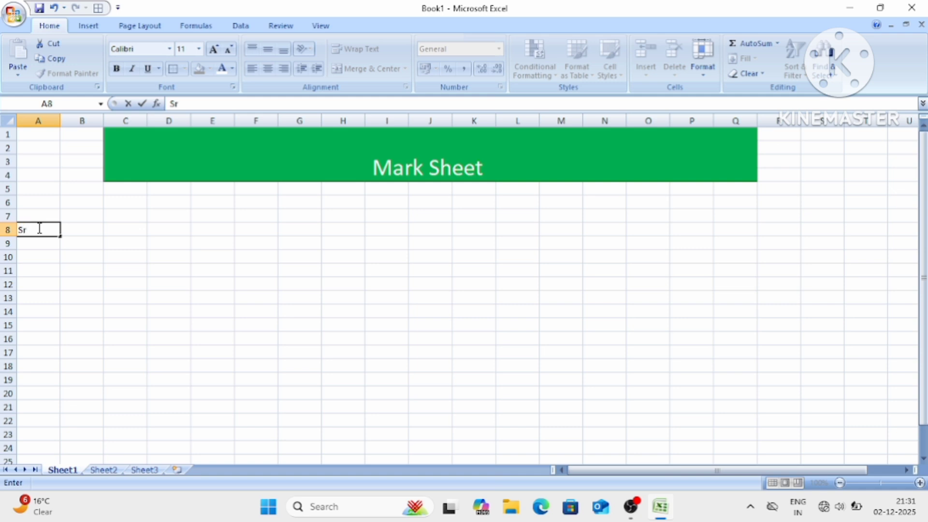
{"action": "type", "text": " No"}
{"action": "key", "text": "BackSpace"}
{"action": "type", "text": "o."}
{"action": "left_click", "coordinate": [72, 232]}
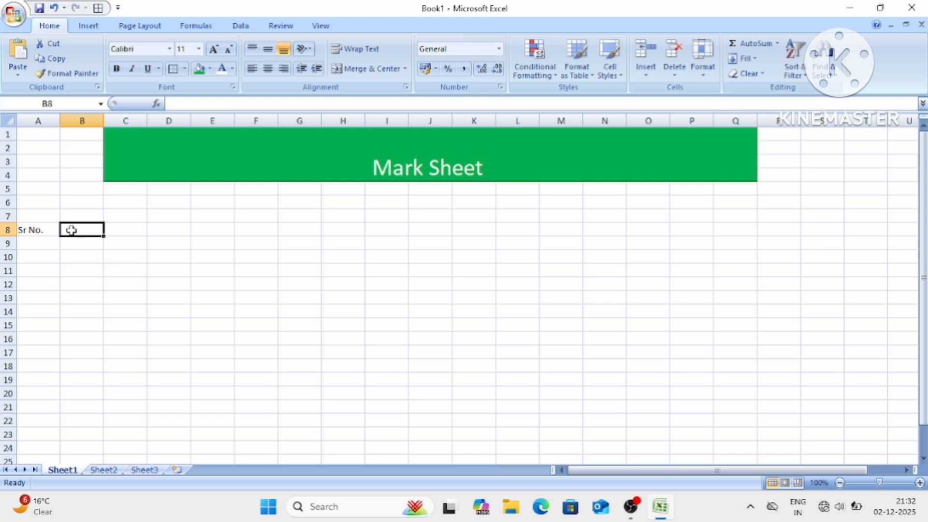
Enter the header 'Student's Name' in cell B8.
{"action": "type", "text": "N"}
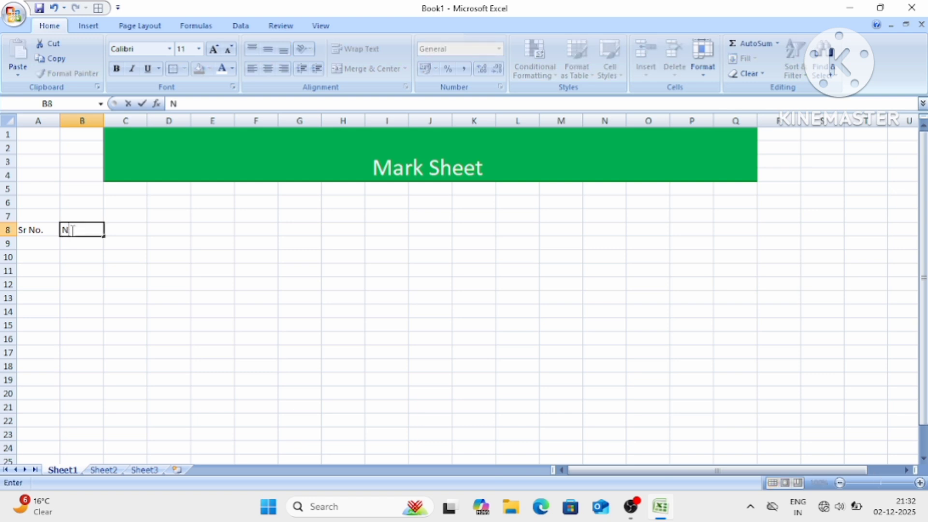
{"action": "key", "text": "BackSpace"}
{"action": "type", "text": "s"}
{"action": "key", "text": "BackSpace"}
{"action": "type", "text": "Student's N"}
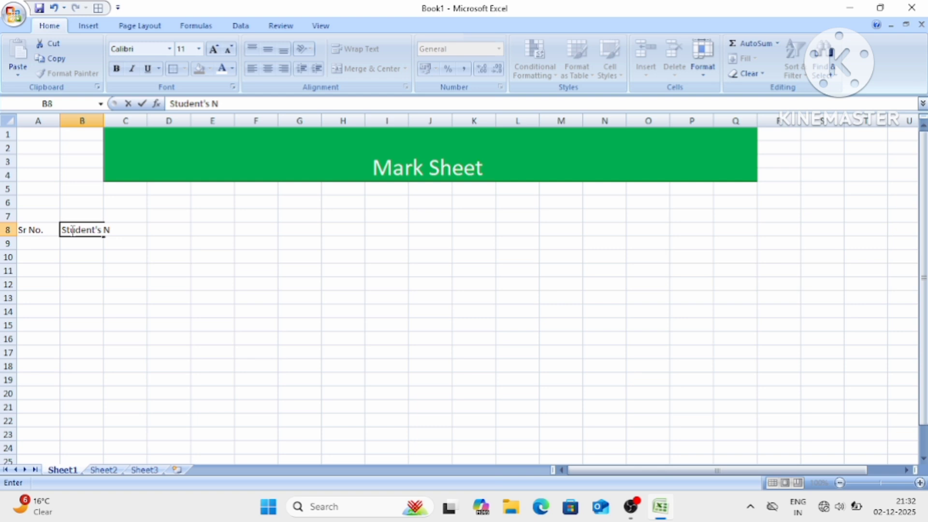
{"action": "type", "text": "ame"}
Widen column B to fit the Student's Name header.
{"action": "left_click", "coordinate": [86, 174]}
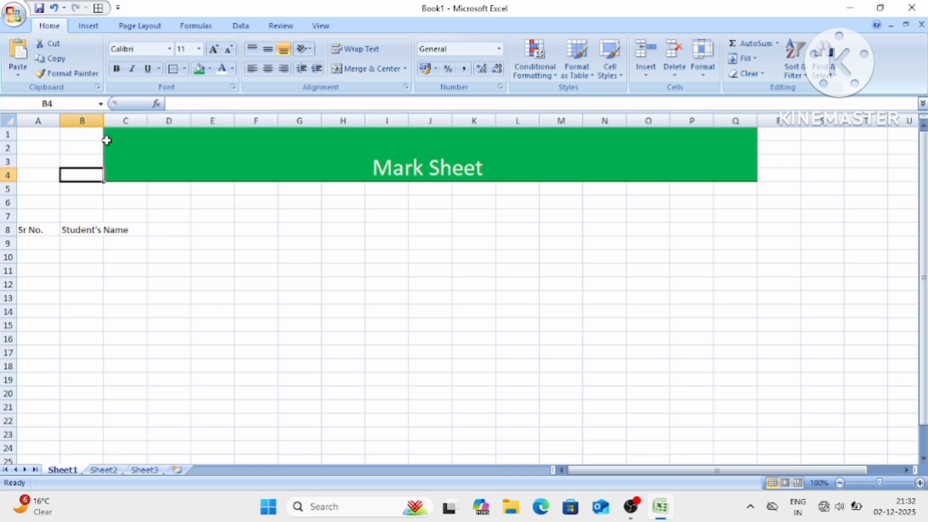
{"action": "left_click_drag", "start_coordinate": [103, 120], "coordinate": [132, 121]}
{"action": "left_click", "coordinate": [206, 260]}
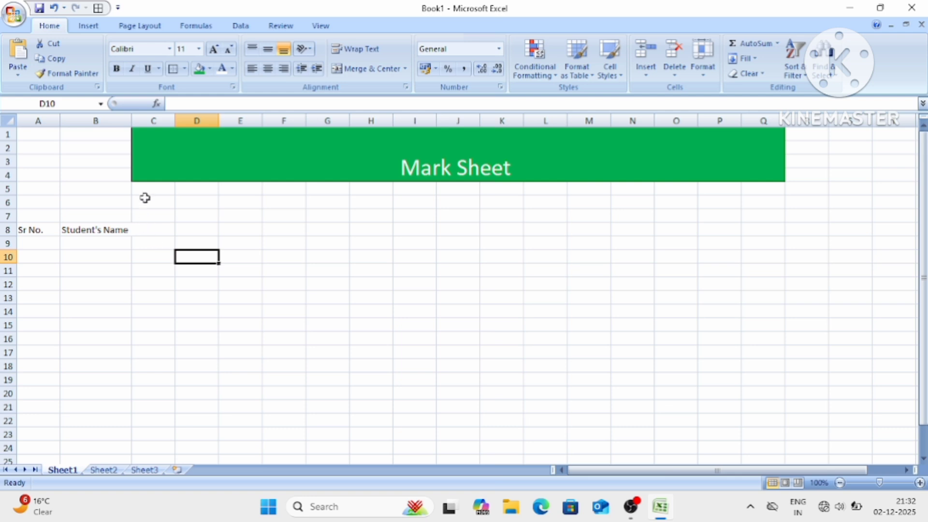
{"action": "left_click_drag", "start_coordinate": [129, 119], "coordinate": [143, 118]}
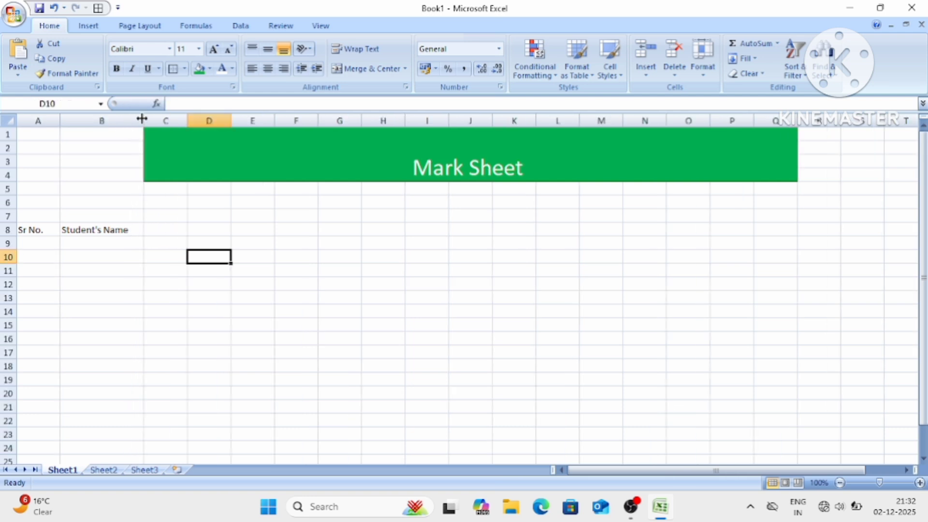
Enter 'Father's Name' in C8 and widen column C to fit it.
{"action": "left_click", "coordinate": [158, 231]}
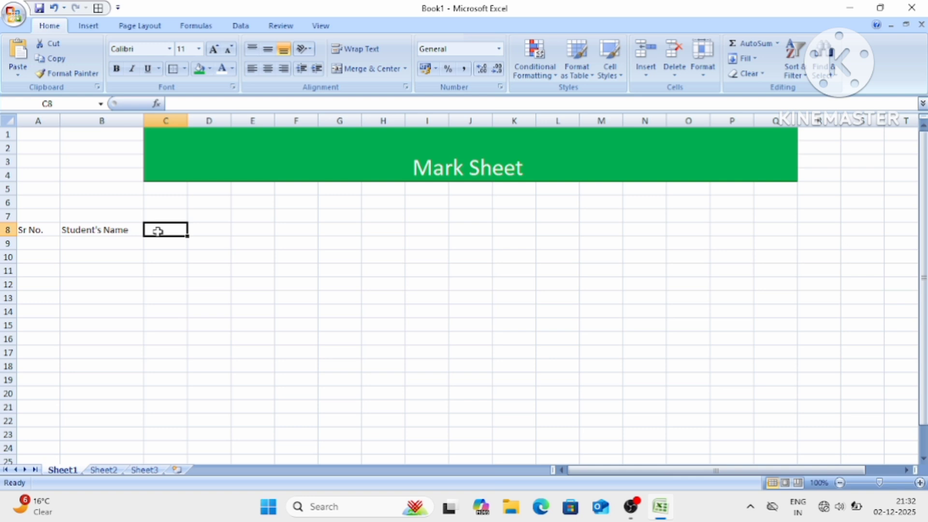
{"action": "type", "text": "Fa"}
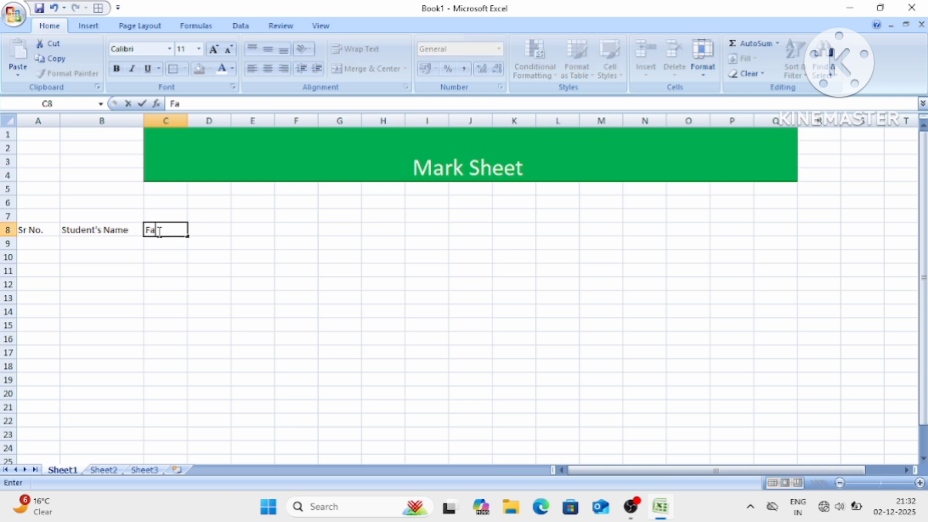
{"action": "type", "text": "ther's N ame"}
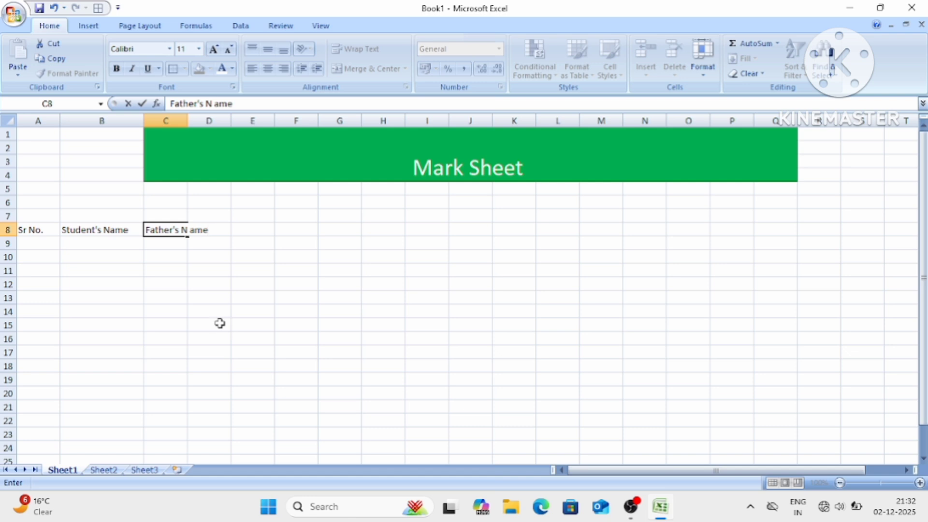
{"action": "key", "text": "BackSpace"}
{"action": "key", "text": "BackSpace"}
{"action": "key", "text": "BackSpace"}
{"action": "key", "text": "BackSpace"}
{"action": "type", "text": "ame"}
{"action": "left_click", "coordinate": [250, 300]}
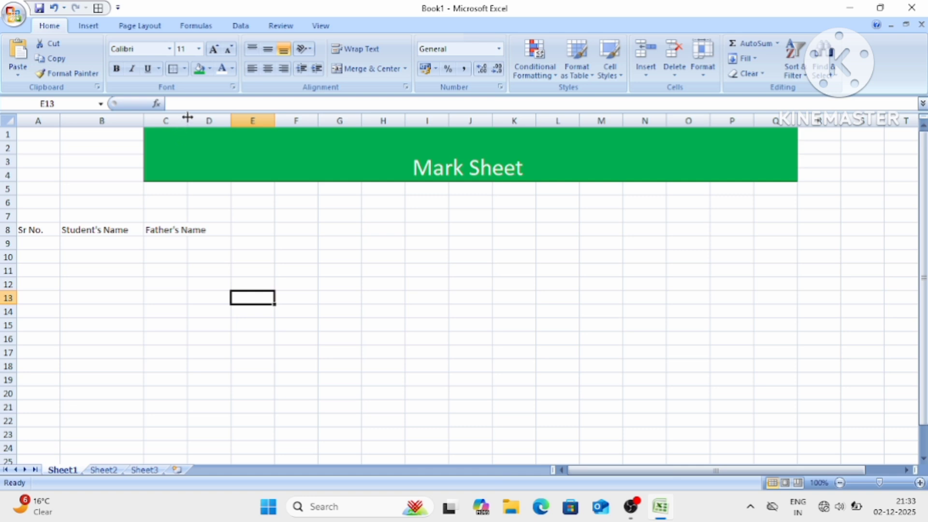
{"action": "left_click_drag", "start_coordinate": [187, 117], "coordinate": [225, 117]}
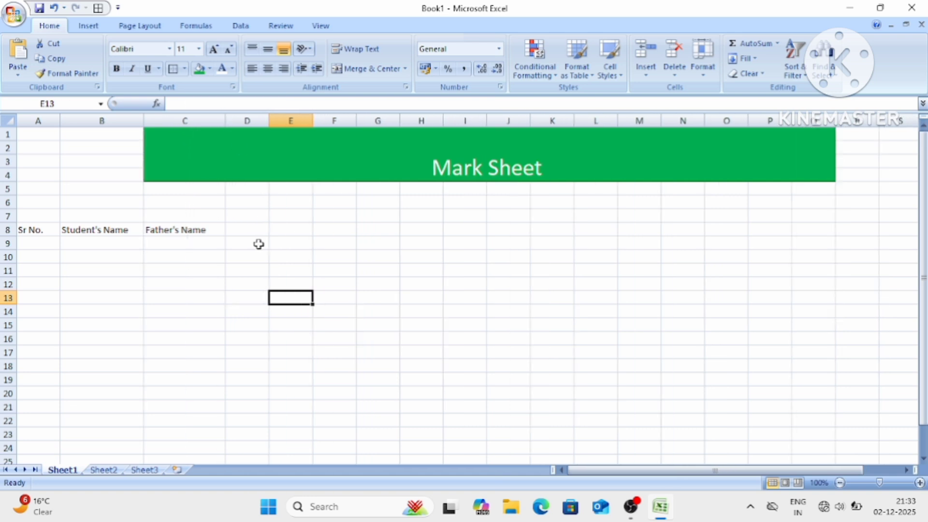
Enter the header 'Roll No.' in cell D8.
{"action": "left_click", "coordinate": [243, 224]}
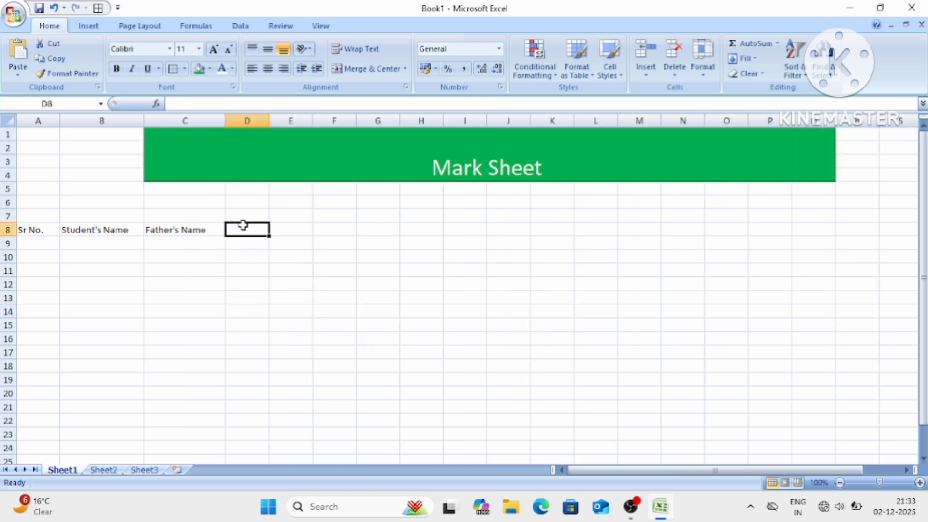
{"action": "type", "text": "R"}
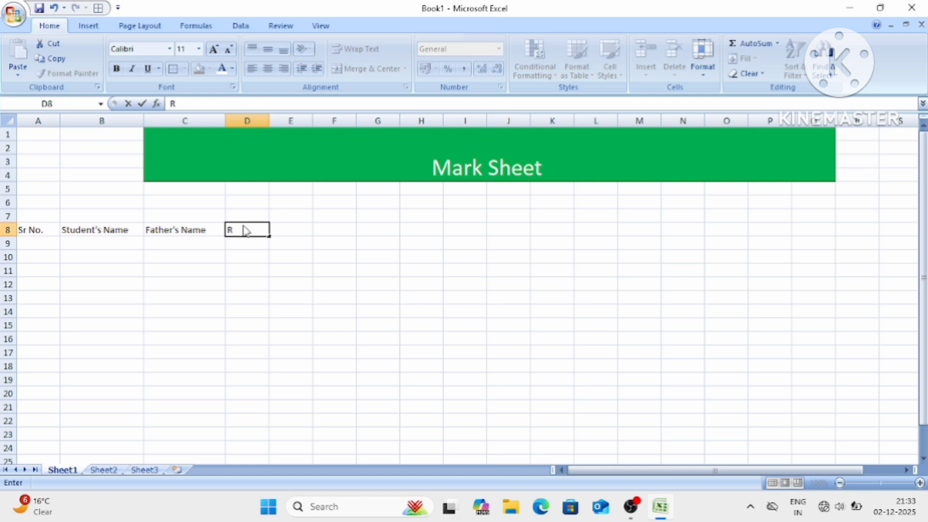
{"action": "type", "text": "oll No."}
{"action": "left_click", "coordinate": [290, 239]}
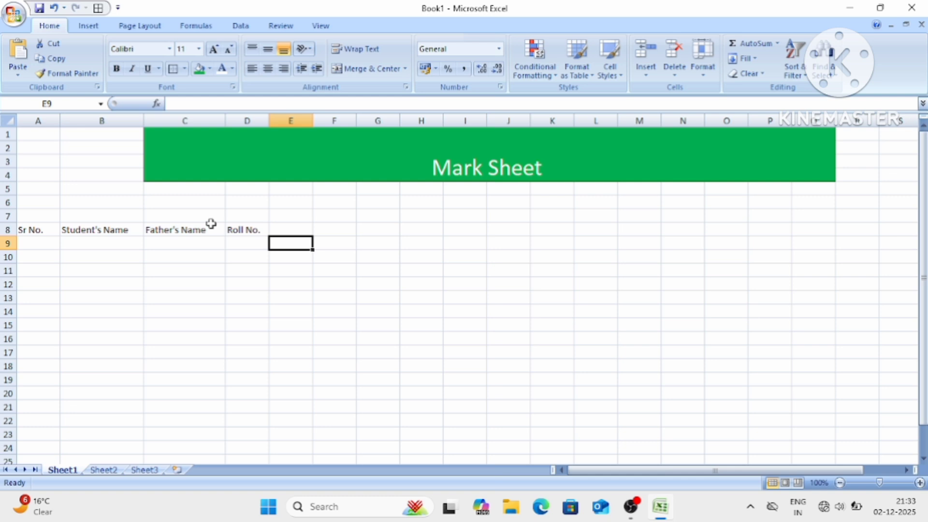
{"action": "left_click", "coordinate": [284, 230]}
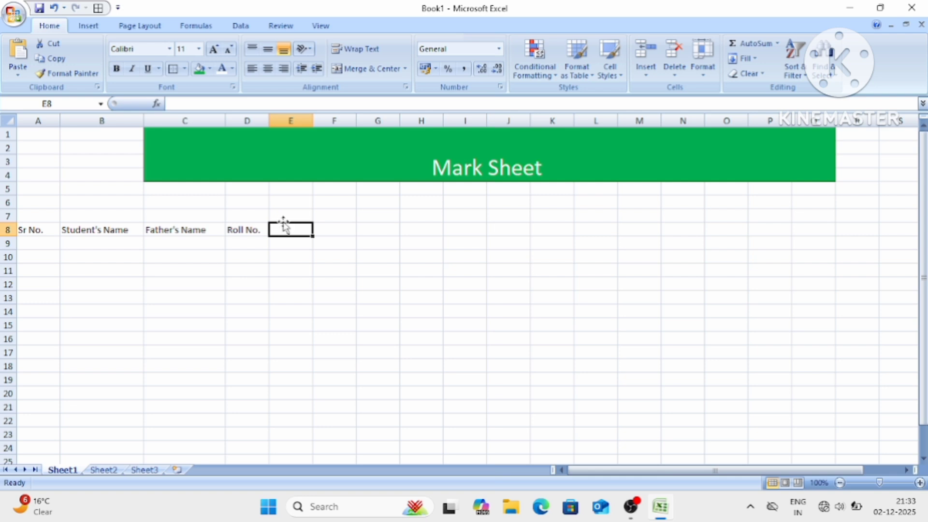
Enter the label 'Sub' in cell E7.
{"action": "left_click", "coordinate": [281, 216]}
{"action": "type", "text": "s"}
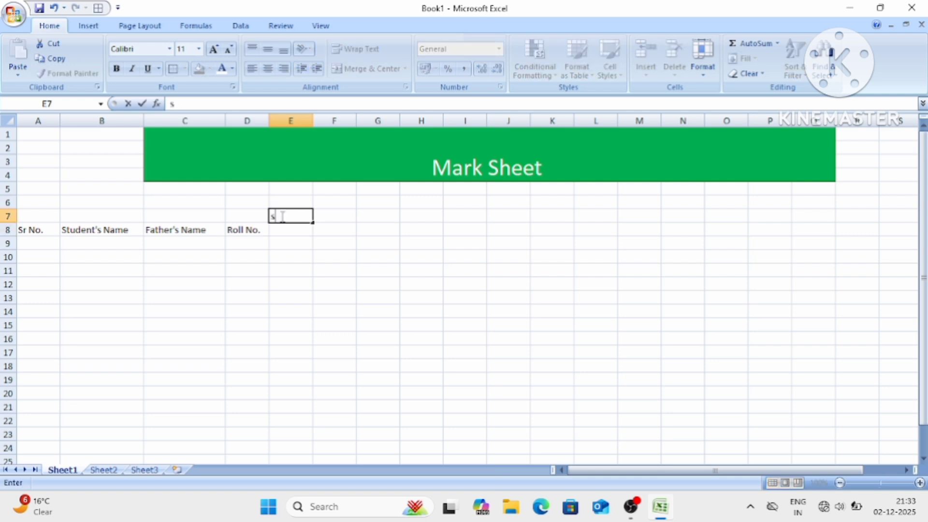
{"action": "key", "text": "BackSpace"}
{"action": "type", "text": "Sub"}
{"action": "left_click", "coordinate": [293, 230]}
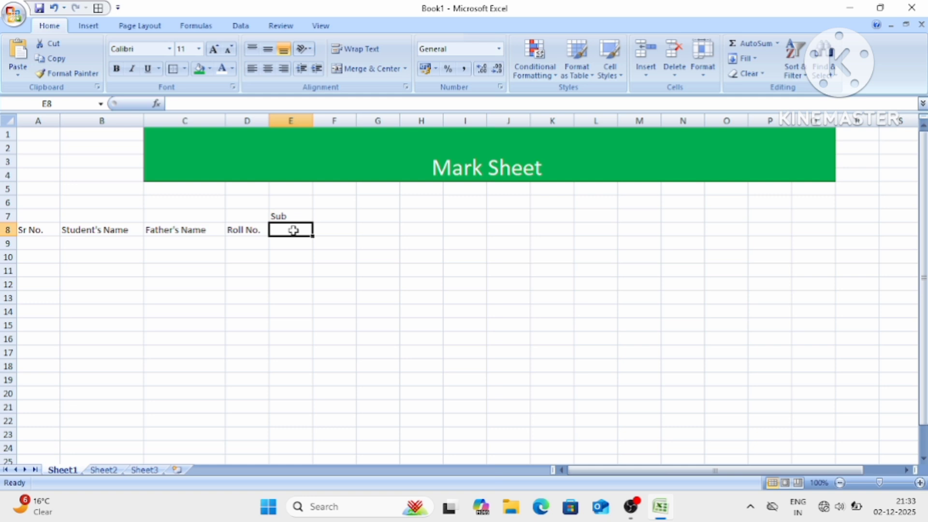
Enter the first subject header 'Hindi' in cell E8.
{"action": "type", "text": "Hi"}
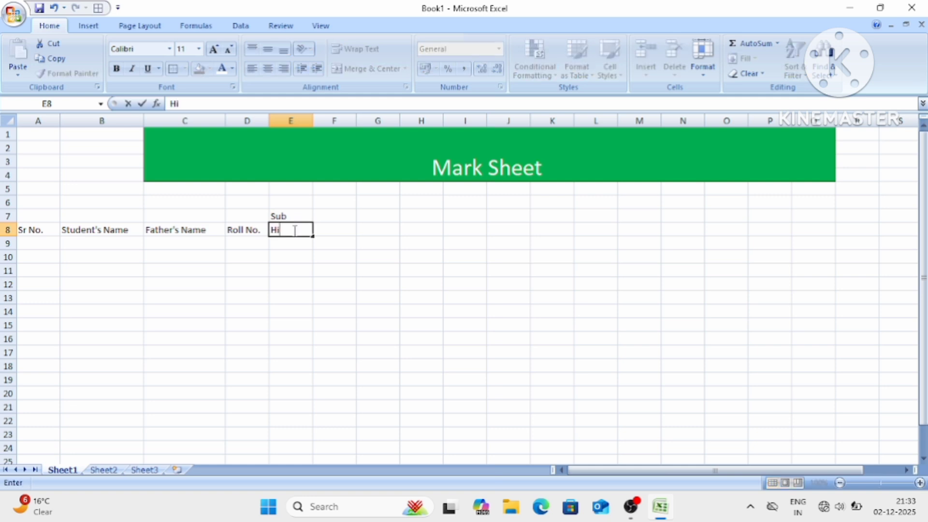
{"action": "type", "text": "ndi"}
{"action": "key", "text": "Tab"}
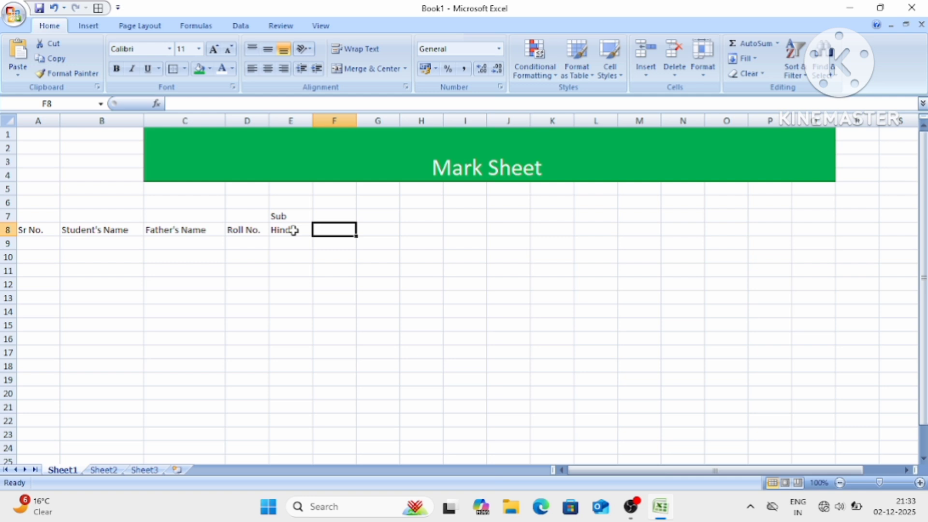
{"action": "left_click", "coordinate": [364, 230]}
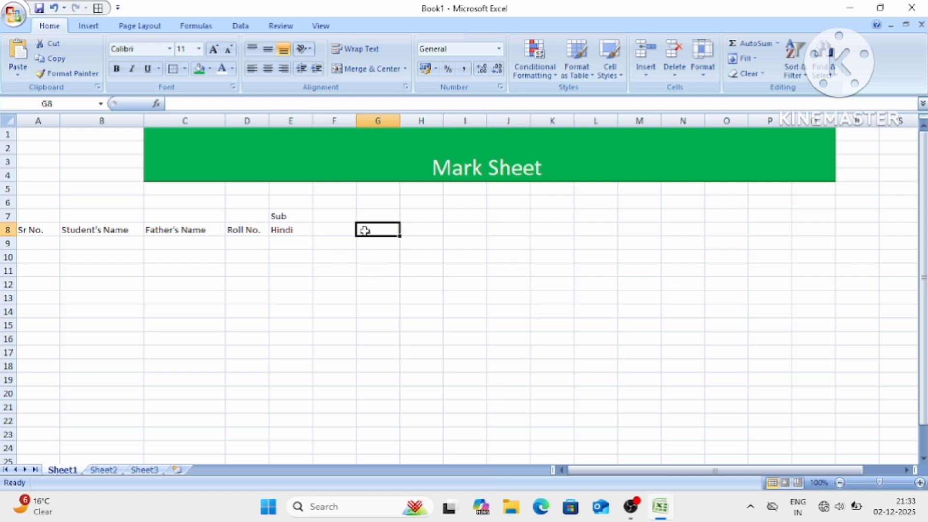
{"action": "left_click", "coordinate": [415, 227]}
{"action": "left_click", "coordinate": [457, 228]}
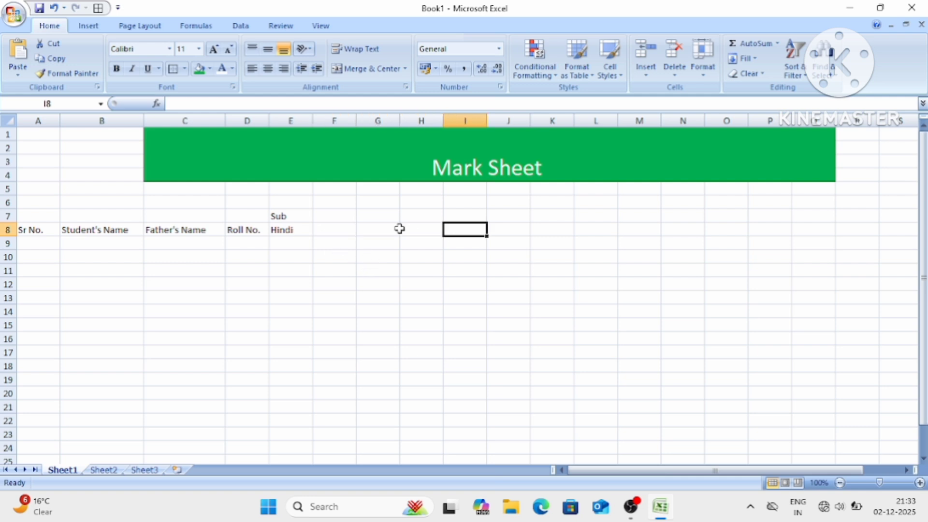
{"action": "left_click", "coordinate": [288, 229]}
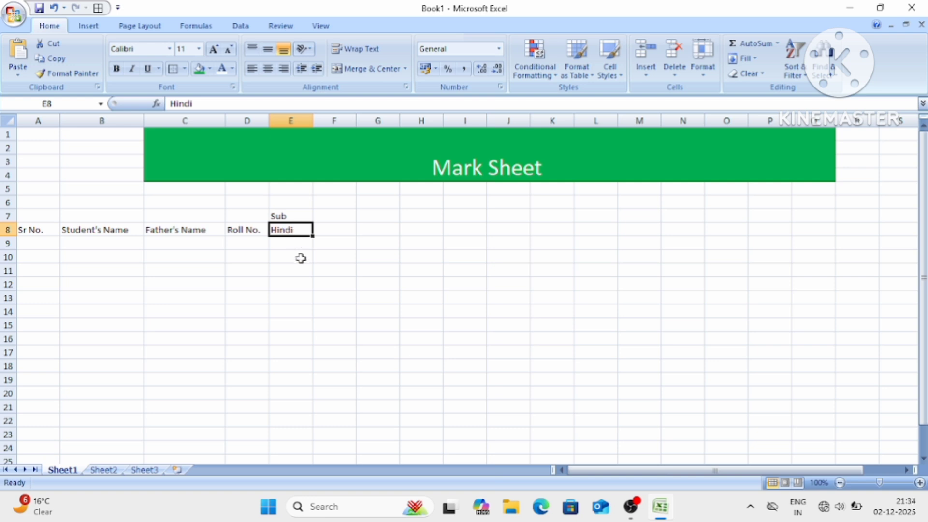
{"action": "left_click", "coordinate": [331, 229]}
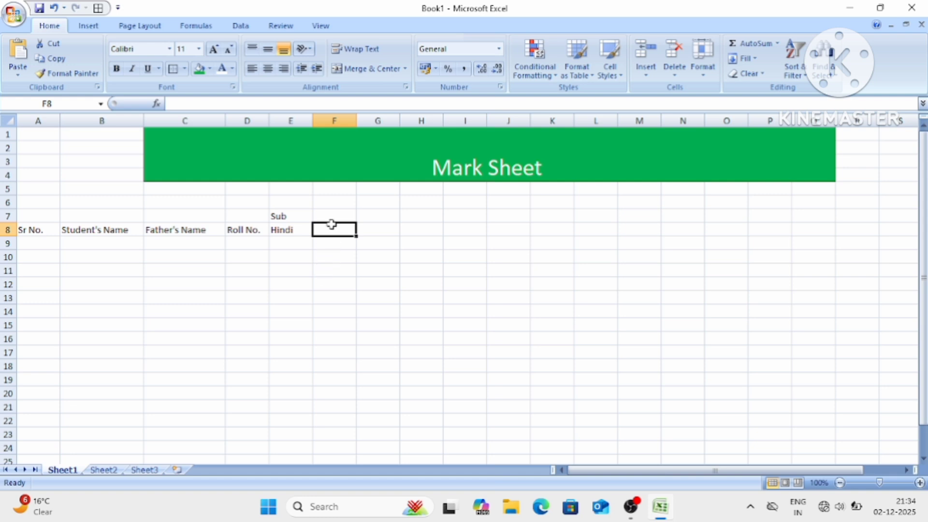
{"action": "left_click", "coordinate": [290, 240]}
{"action": "left_click", "coordinate": [289, 232]}
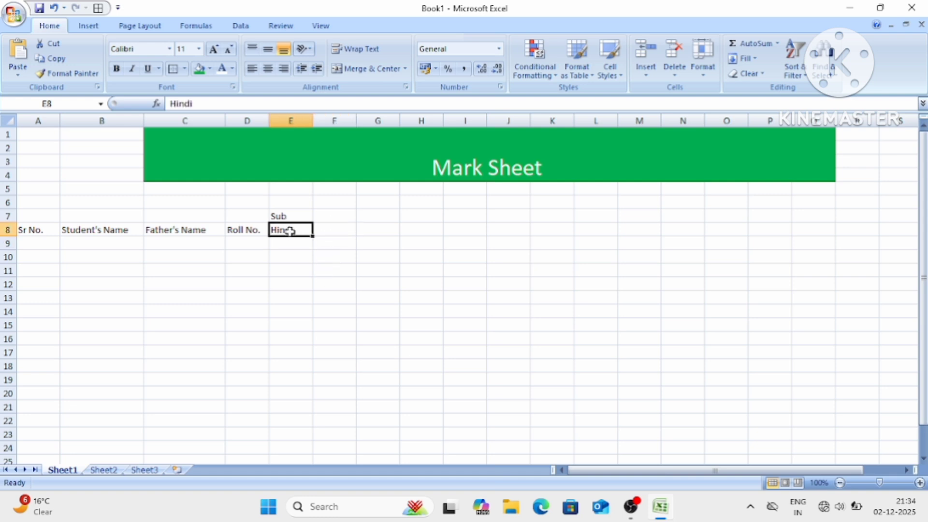
{"action": "key", "text": "Right"}
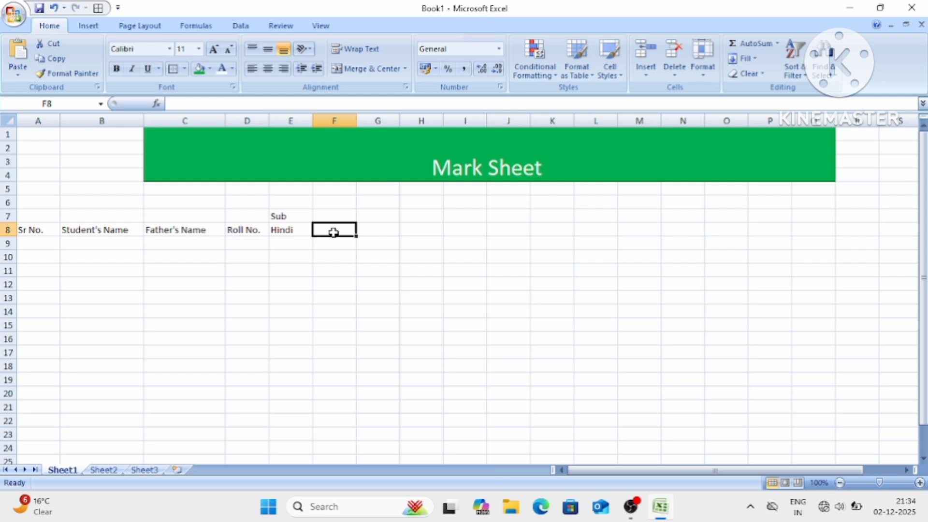
Enter subject headers Math, English and Art in F8 through H8.
{"action": "type", "text": "M"}
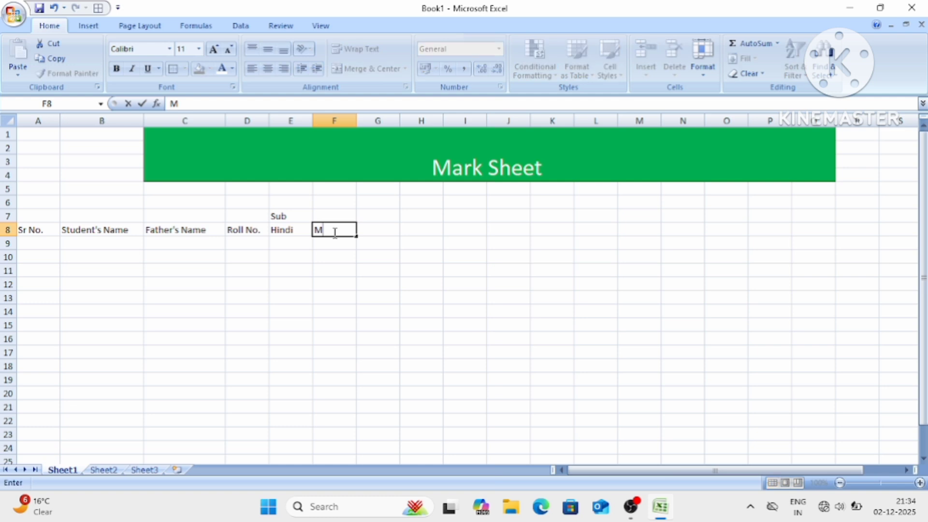
{"action": "type", "text": "ath"}
{"action": "key", "text": "Tab"}
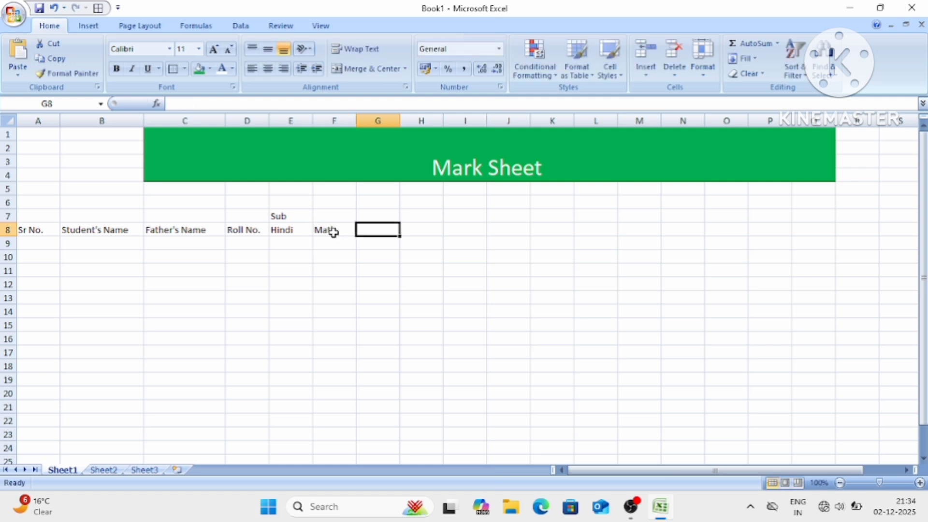
{"action": "type", "text": "Eng"}
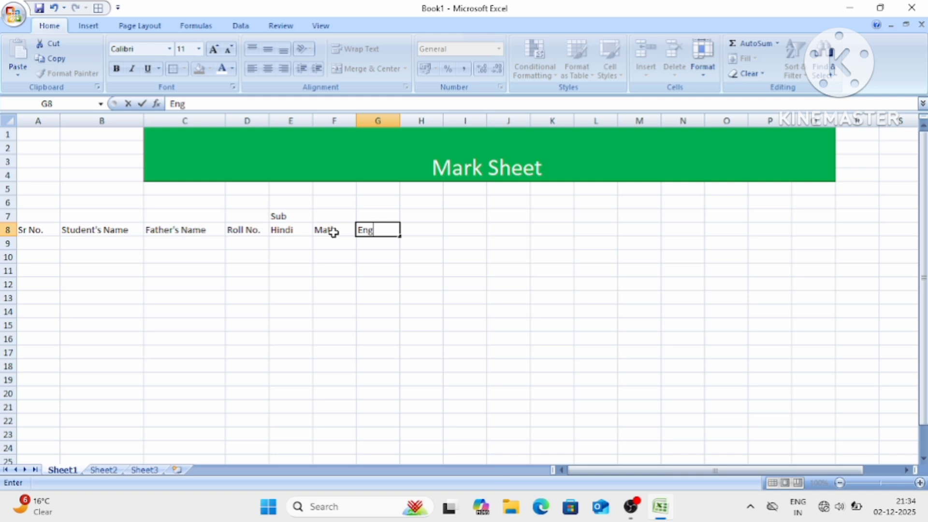
{"action": "type", "text": "lish"}
{"action": "key", "text": "Tab"}
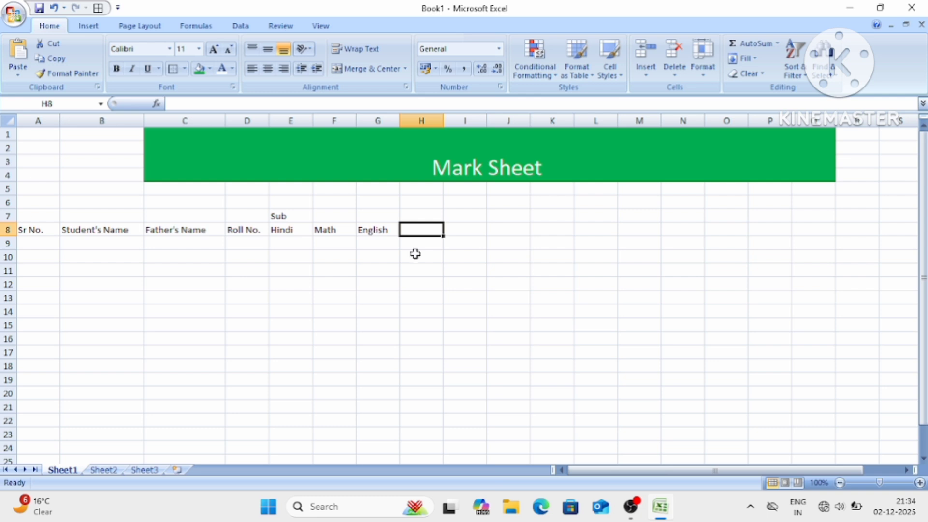
{"action": "type", "text": "A"}
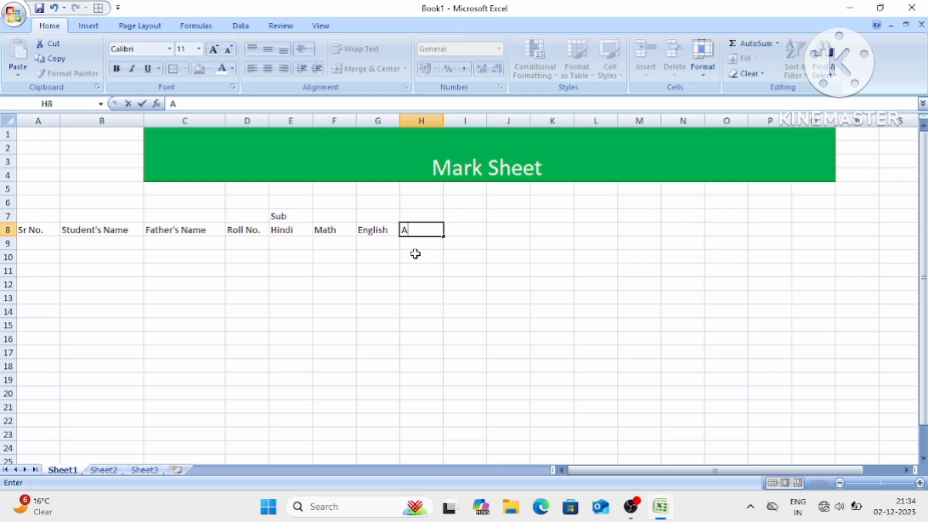
{"action": "type", "text": "rt"}
{"action": "left_click", "coordinate": [465, 230]}
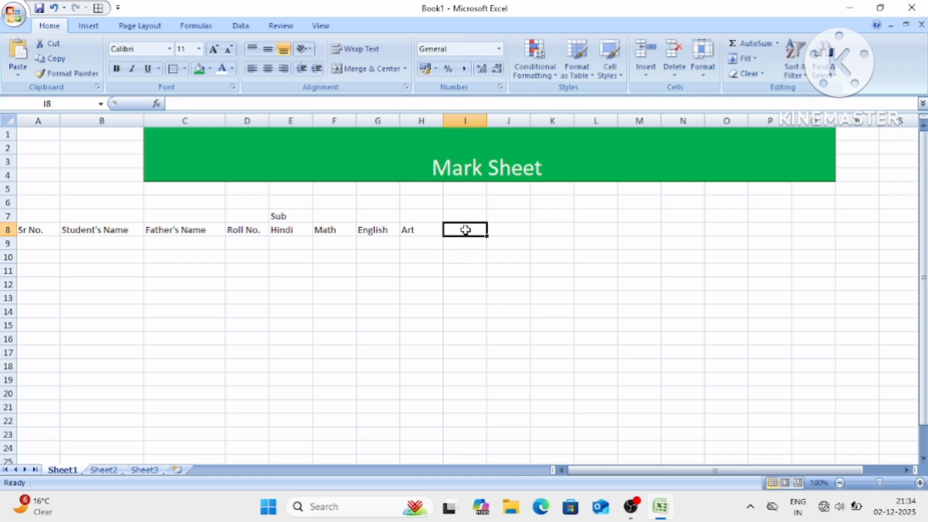
Enter 'Biology' in I8, correcting the misspelling.
{"action": "type", "text": "B"}
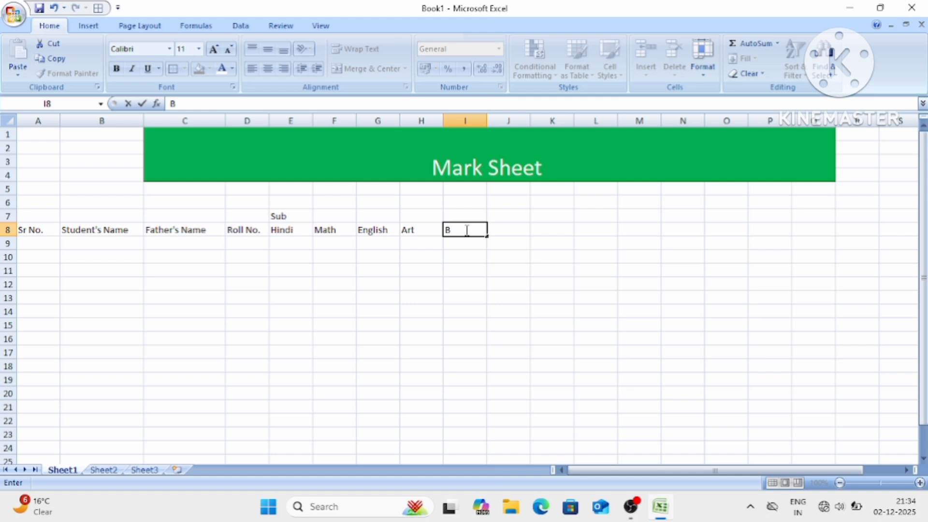
{"action": "type", "text": "ioogy"}
{"action": "left_click", "coordinate": [461, 230]}
{"action": "left_click", "coordinate": [455, 231]}
{"action": "type", "text": "l"}
{"action": "left_click", "coordinate": [514, 231]}
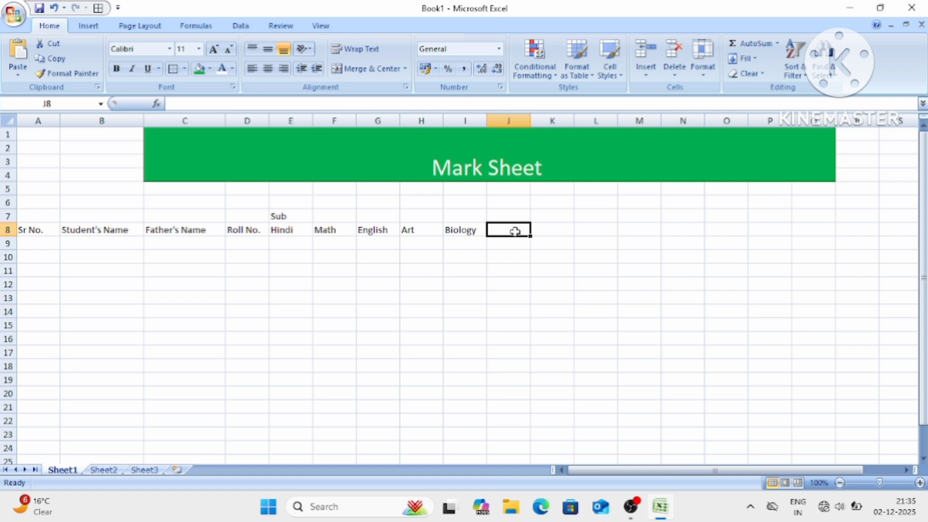
Enter 'Total Marks' in J8 and widen column J to fit it.
{"action": "type", "text": "To"}
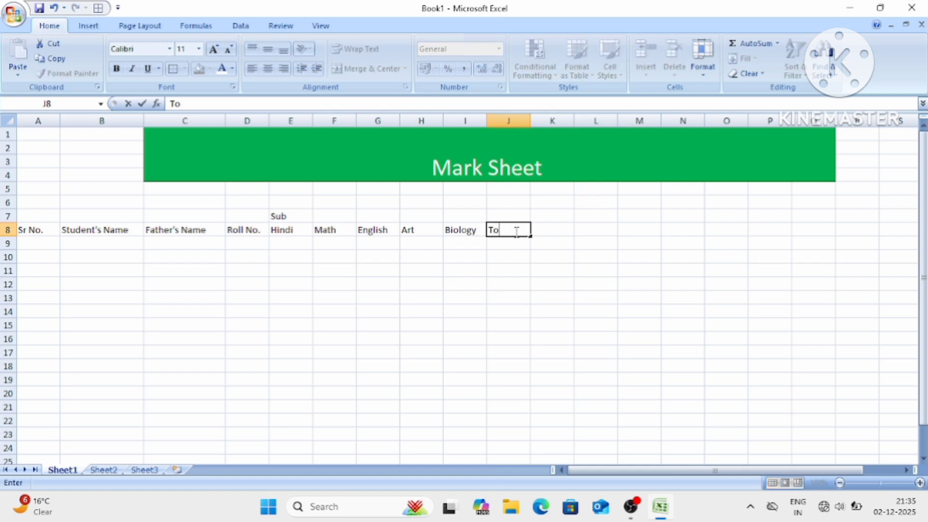
{"action": "type", "text": "tal"}
{"action": "type", "text": " M"}
{"action": "type", "text": " ra"}
{"action": "type", "text": "k"}
{"action": "key", "text": "BackSpace"}
{"action": "key", "text": "BackSpace"}
{"action": "key", "text": "BackSpace"}
{"action": "key", "text": "BackSpace"}
{"action": "type", "text": "arks"}
{"action": "left_click", "coordinate": [603, 245]}
{"action": "left_click_drag", "start_coordinate": [530, 120], "coordinate": [540, 118]}
{"action": "left_click", "coordinate": [564, 243]}
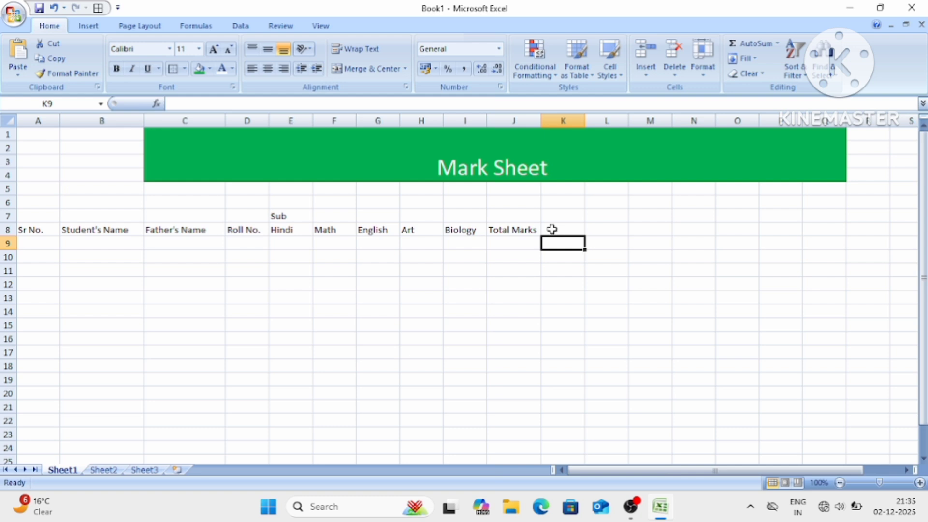
Enter the heading 'Result' in cell K8.
{"action": "left_click", "coordinate": [552, 229]}
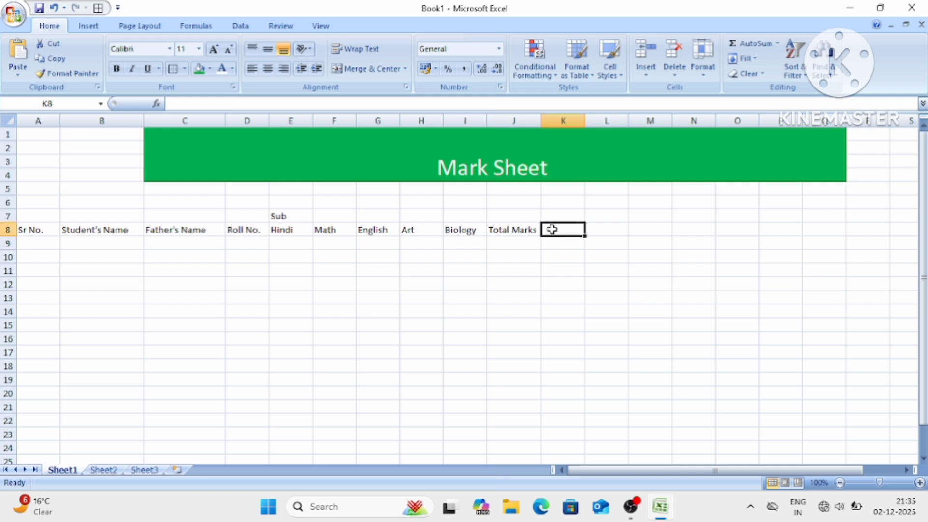
{"action": "type", "text": "P"}
{"action": "key", "text": "BackSpace"}
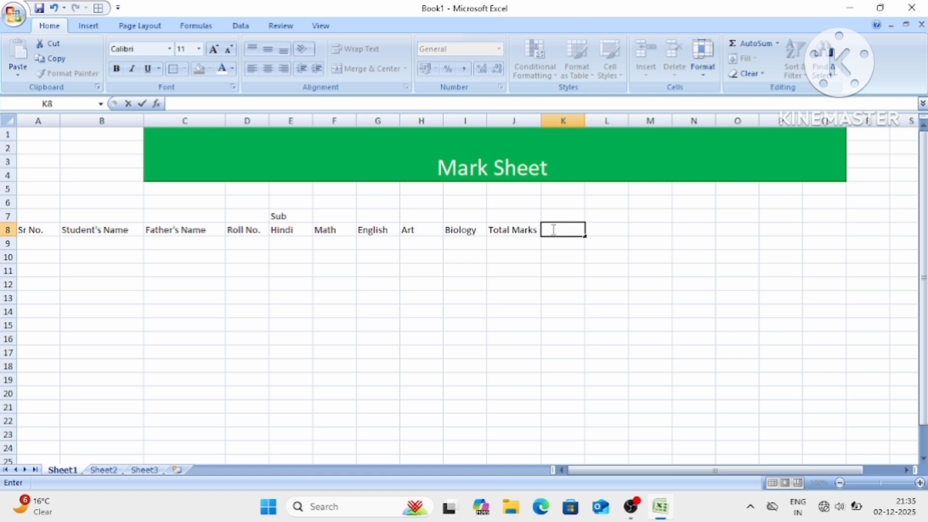
{"action": "type", "text": "Reasult"}
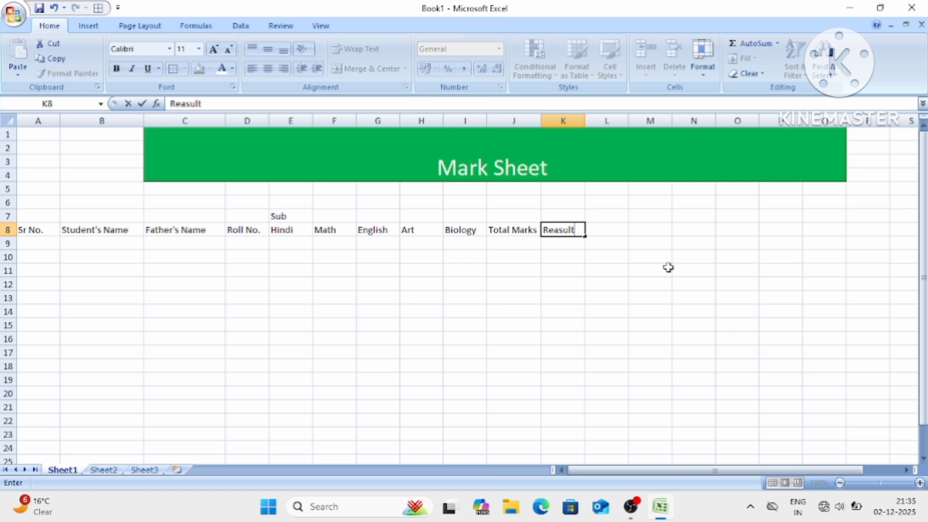
{"action": "key", "text": "BackSpace"}
{"action": "key", "text": "BackSpace"}
{"action": "key", "text": "BackSpace"}
{"action": "key", "text": "BackSpace"}
{"action": "key", "text": "BackSpace"}
{"action": "type", "text": "sult"}
{"action": "key", "text": "ctrl+Return"}
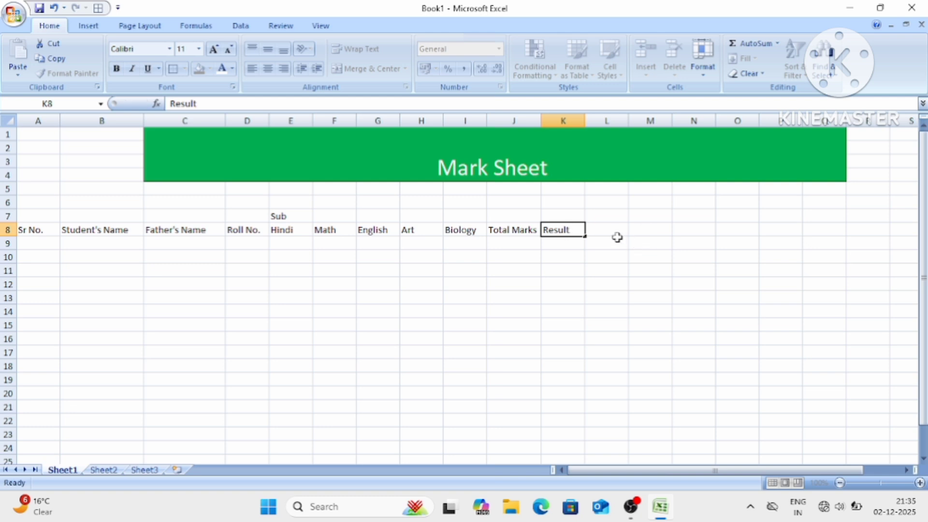
Type the heading 'Percentage' into cell L8.
{"action": "left_click", "coordinate": [617, 238]}
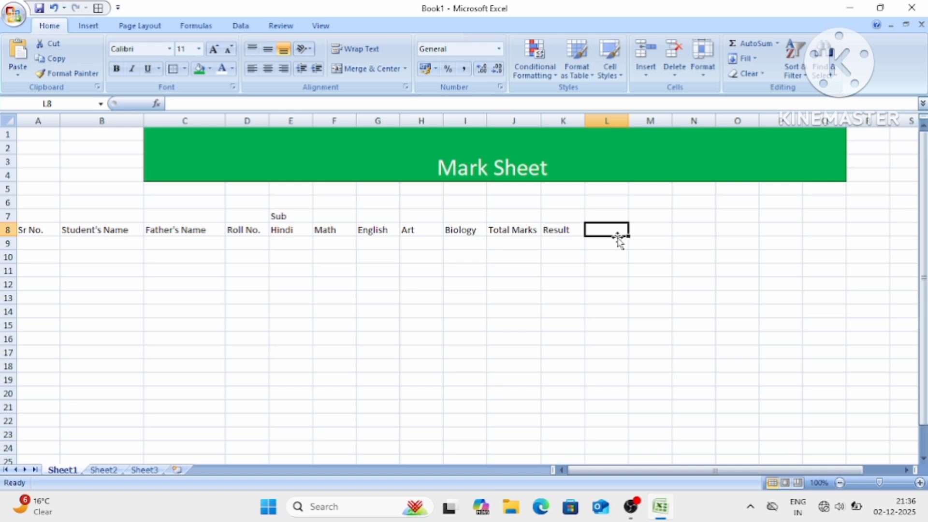
{"action": "type", "text": "p"}
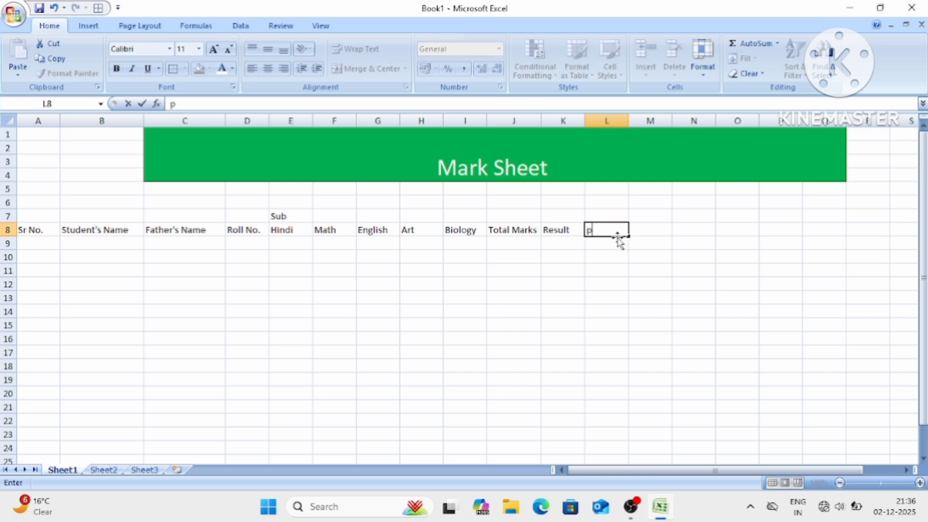
{"action": "key", "text": "BackSpace"}
{"action": "type", "text": "Percentagr"}
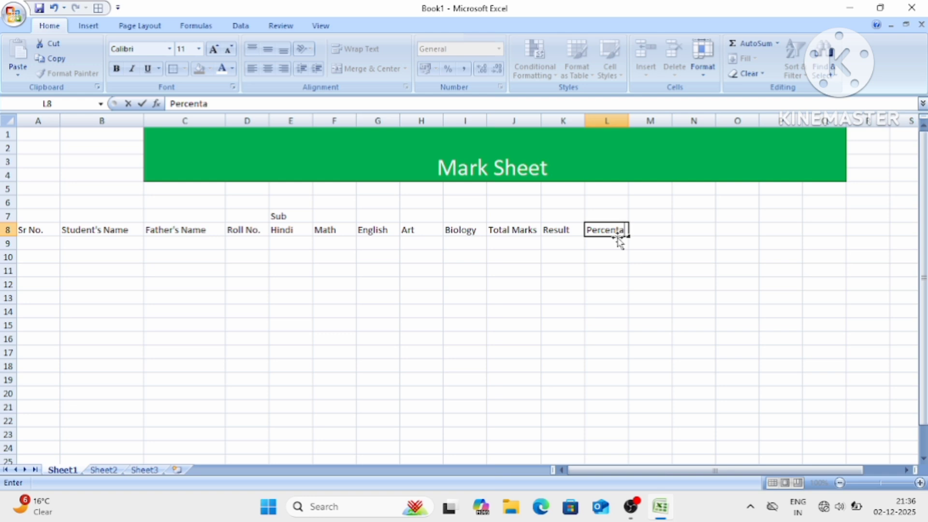
{"action": "key", "text": "BackSpace"}
Finish the Percentage heading and widen column L to fit it.
{"action": "type", "text": "e"}
{"action": "left_click", "coordinate": [653, 251]}
{"action": "left_click", "coordinate": [620, 161]}
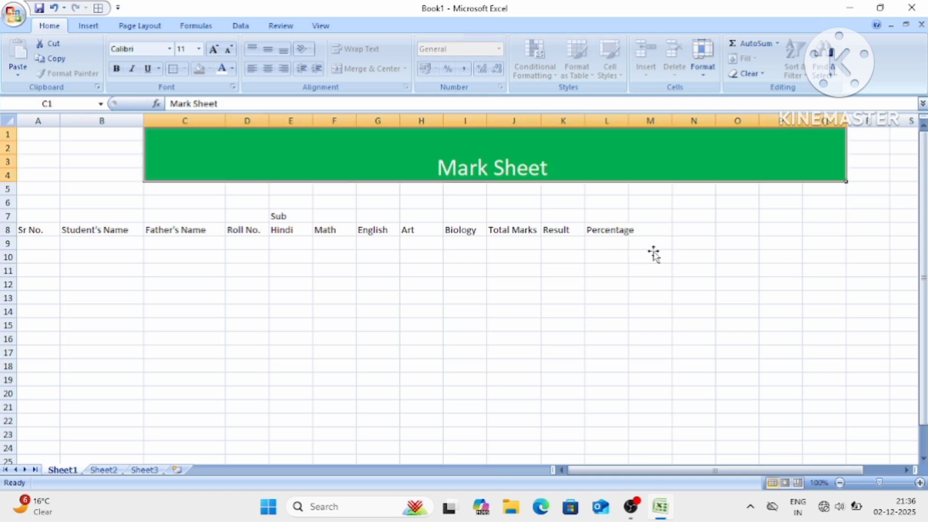
{"action": "left_click", "coordinate": [633, 247]}
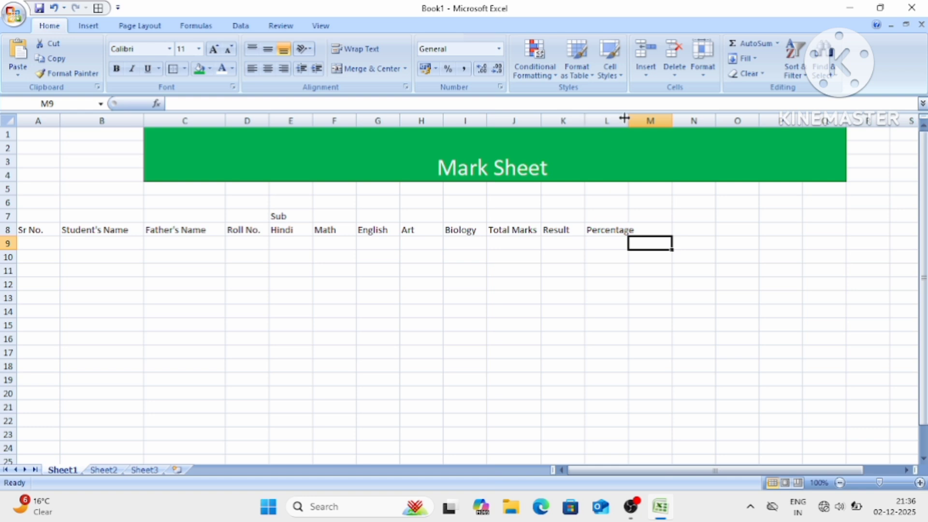
{"action": "left_click_drag", "start_coordinate": [623, 118], "coordinate": [643, 118]}
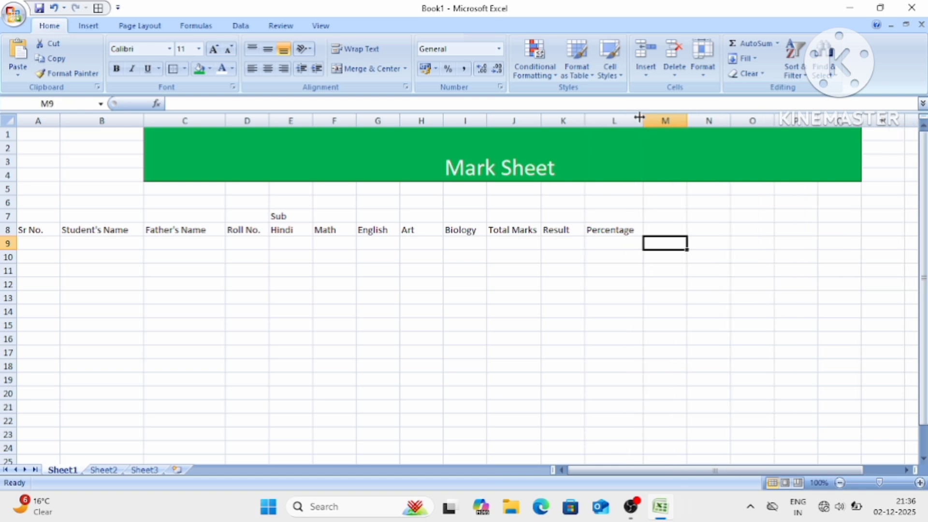
{"action": "left_click", "coordinate": [600, 271]}
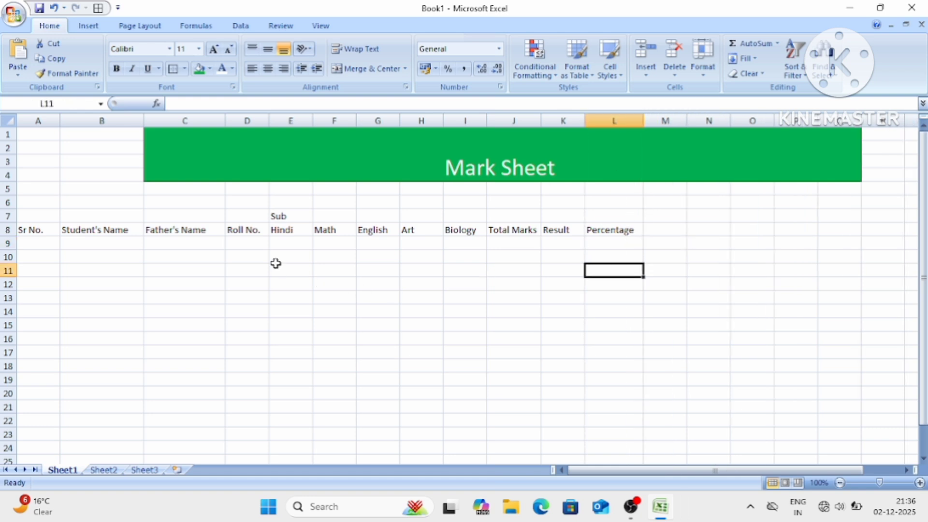
Give the header row A8:L8 a yellow fill and bold text.
{"action": "left_click_drag", "start_coordinate": [31, 233], "coordinate": [601, 224]}
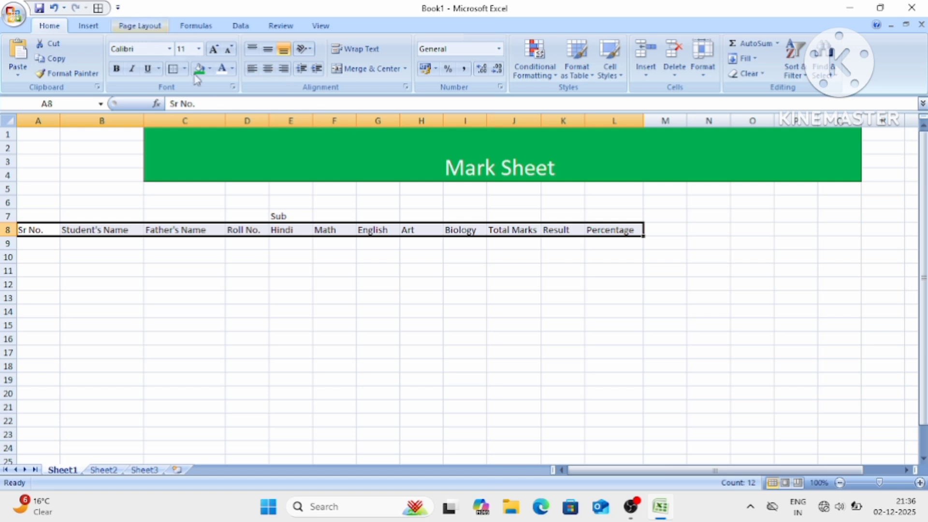
{"action": "left_click", "coordinate": [210, 70]}
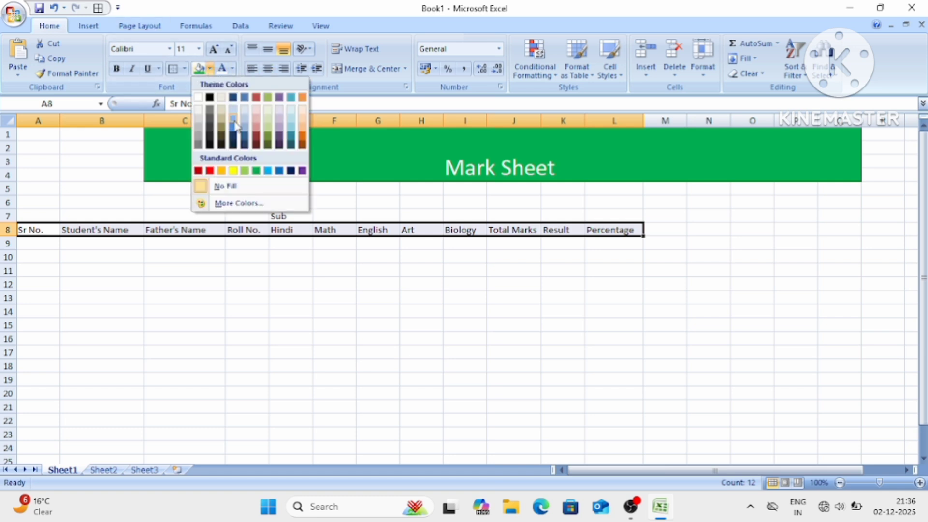
{"action": "left_click", "coordinate": [234, 171]}
{"action": "left_click", "coordinate": [327, 402]}
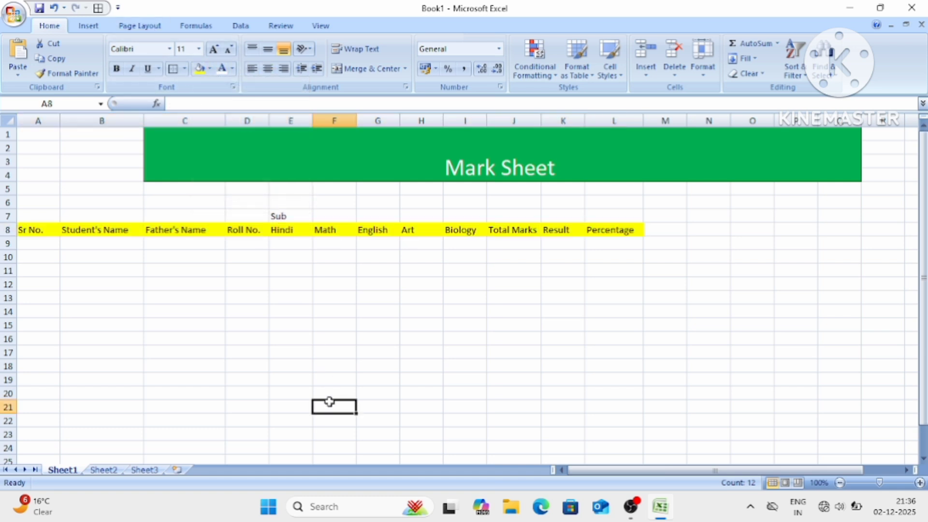
{"action": "left_click_drag", "start_coordinate": [42, 230], "coordinate": [602, 226]}
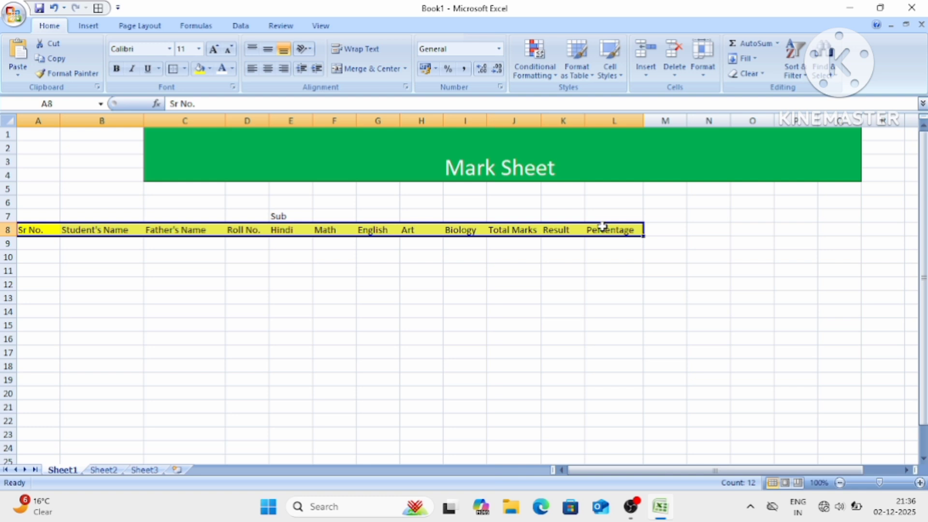
{"action": "key", "text": "ctrl+b"}
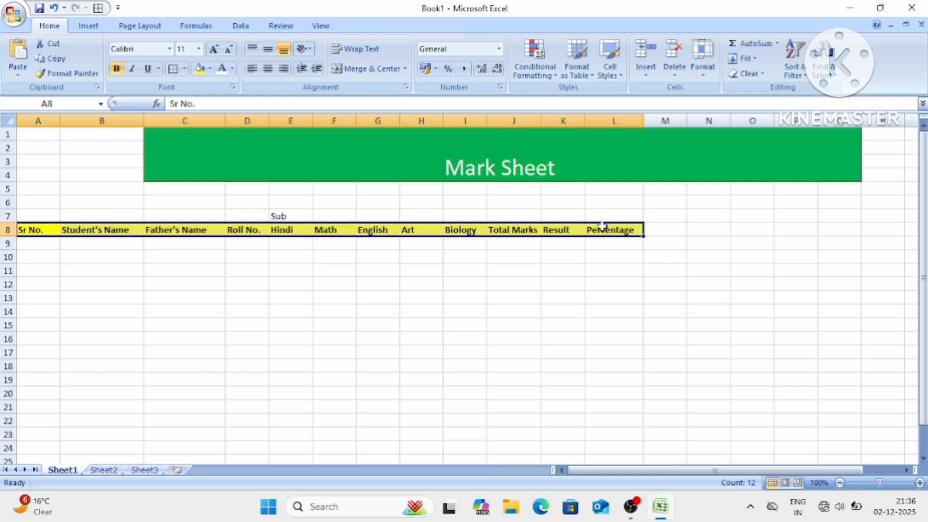
{"action": "left_click", "coordinate": [534, 318]}
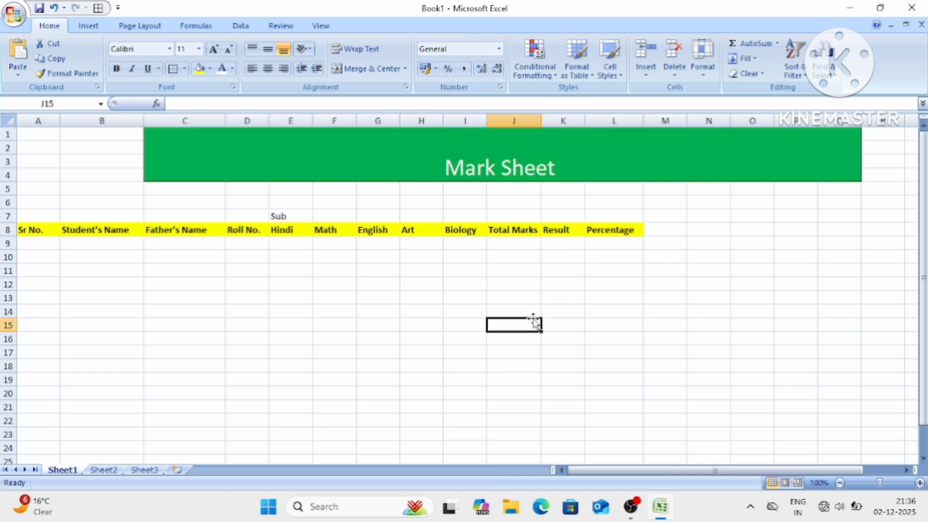
{"action": "left_click", "coordinate": [43, 247]}
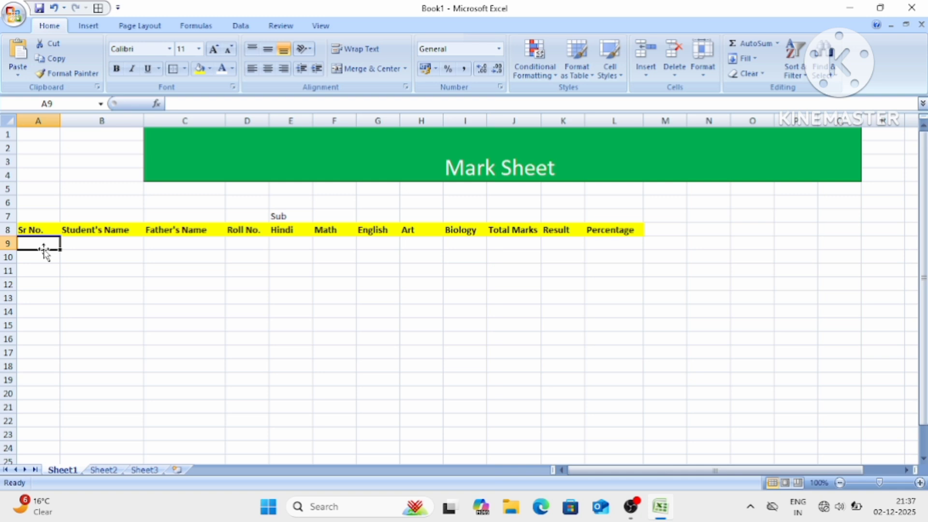
Enter the serial number 1 in cell A9 under Sr No.
{"action": "type", "text": "1"}
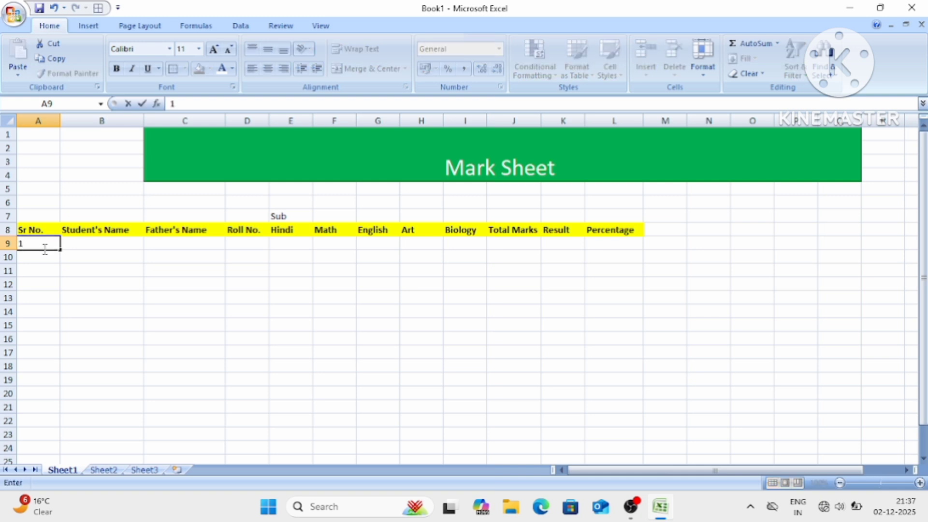
{"action": "key", "text": "Return"}
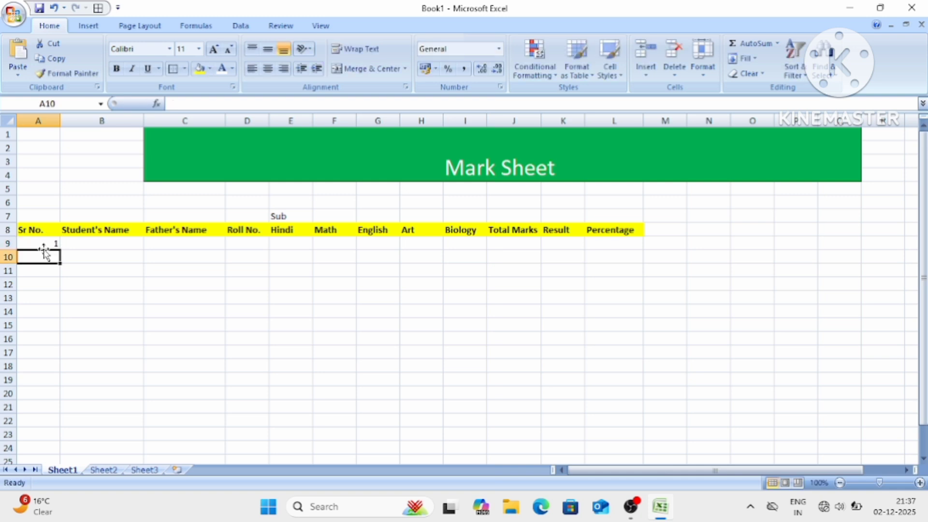
{"action": "left_click", "coordinate": [45, 242]}
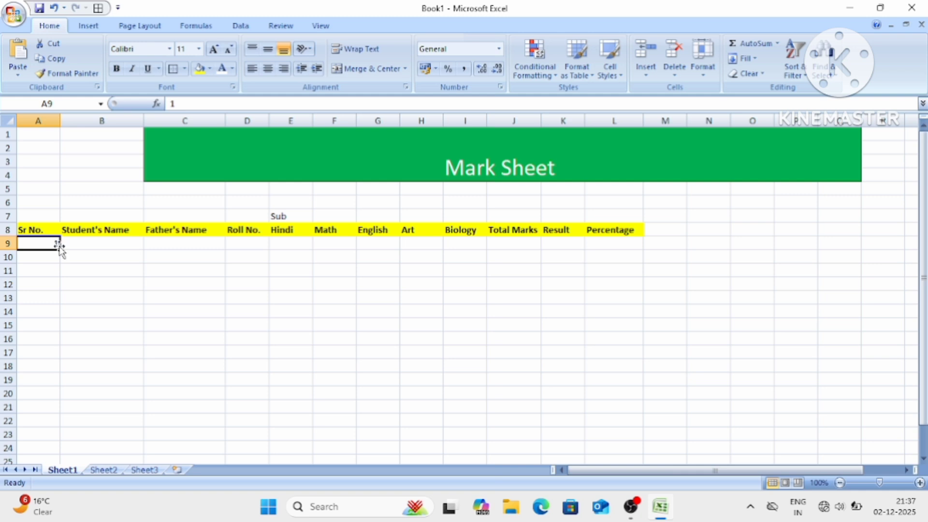
{"action": "mouse_move", "coordinate": [60, 251]}
{"action": "left_mouse_down"}
{"action": "mouse_move", "coordinate": [75, 269]}
{"action": "mouse_move", "coordinate": [62, 253]}
{"action": "left_mouse_up"}
{"action": "left_click", "coordinate": [80, 260]}
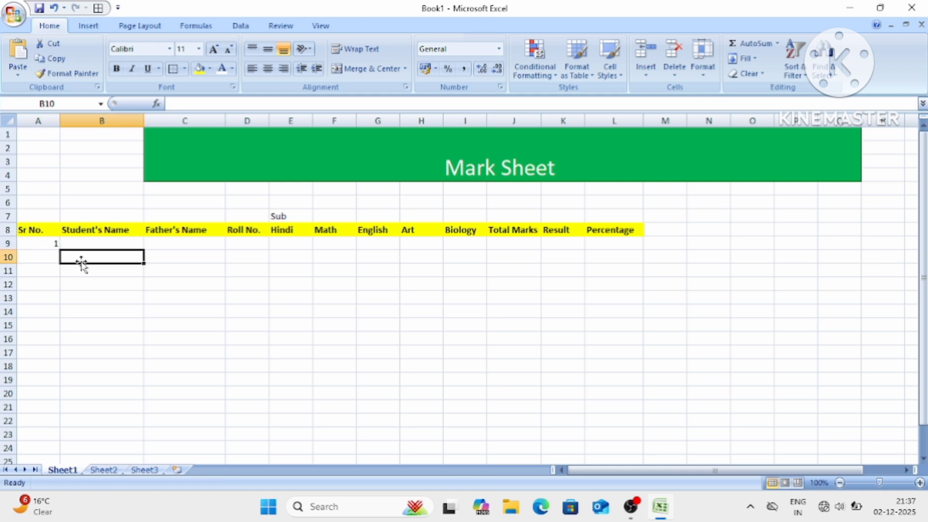
{"action": "left_click", "coordinate": [45, 243]}
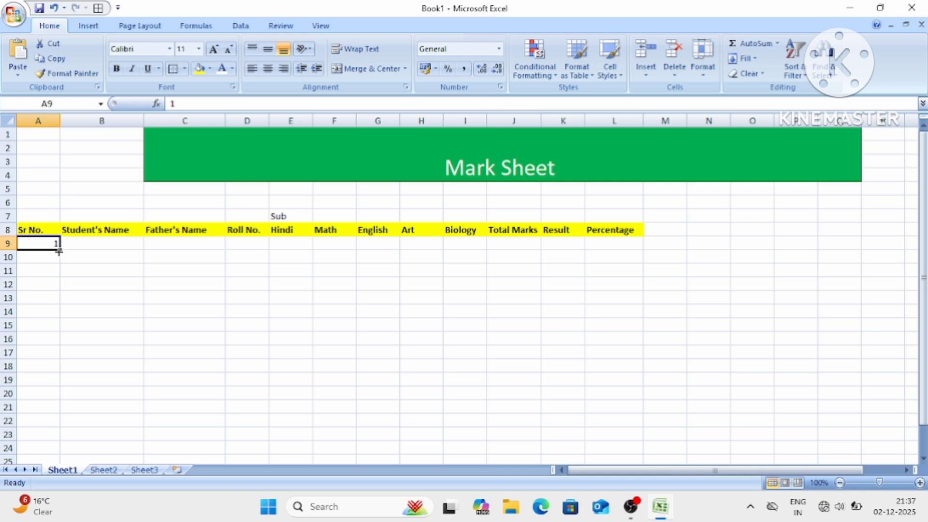
Fill A9:A23 with a 1 to 15 series using the fill handle and Fill Series.
{"action": "left_click_drag", "start_coordinate": [59, 251], "coordinate": [49, 311]}
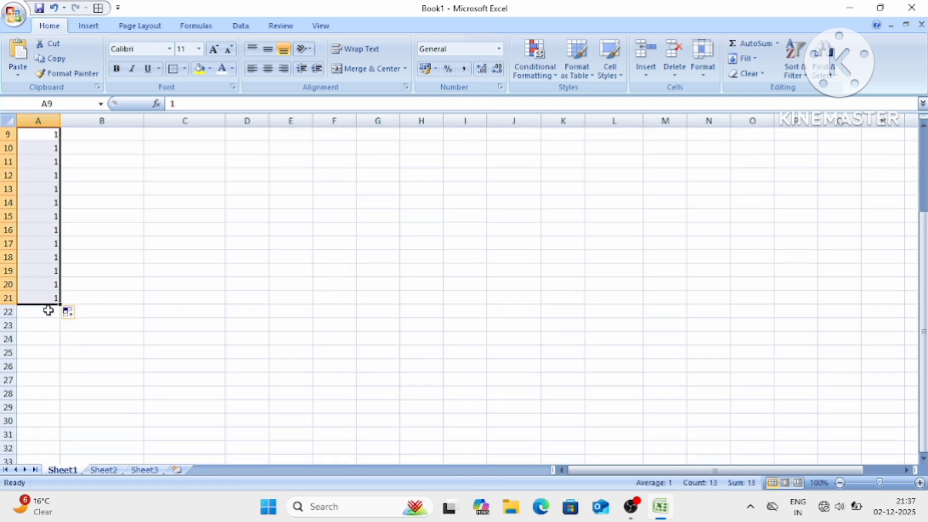
{"action": "left_click", "coordinate": [73, 315]}
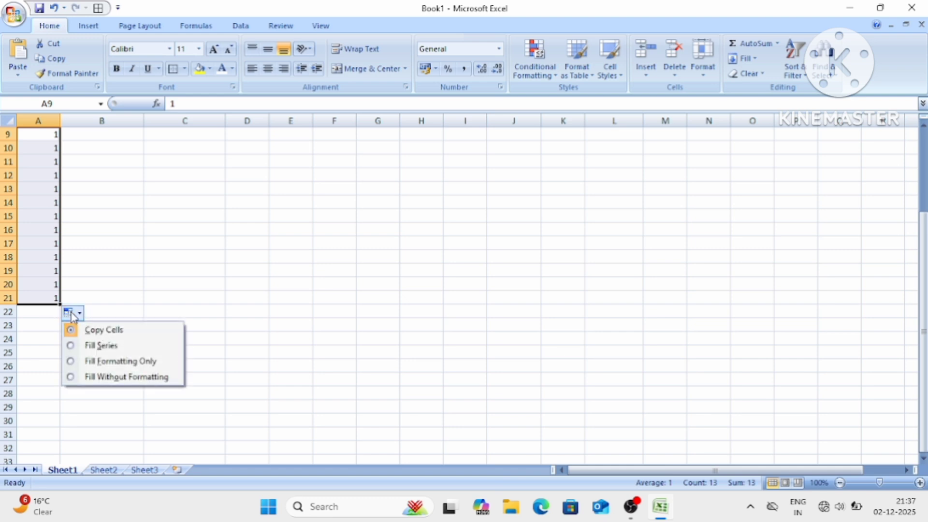
{"action": "left_click", "coordinate": [91, 345]}
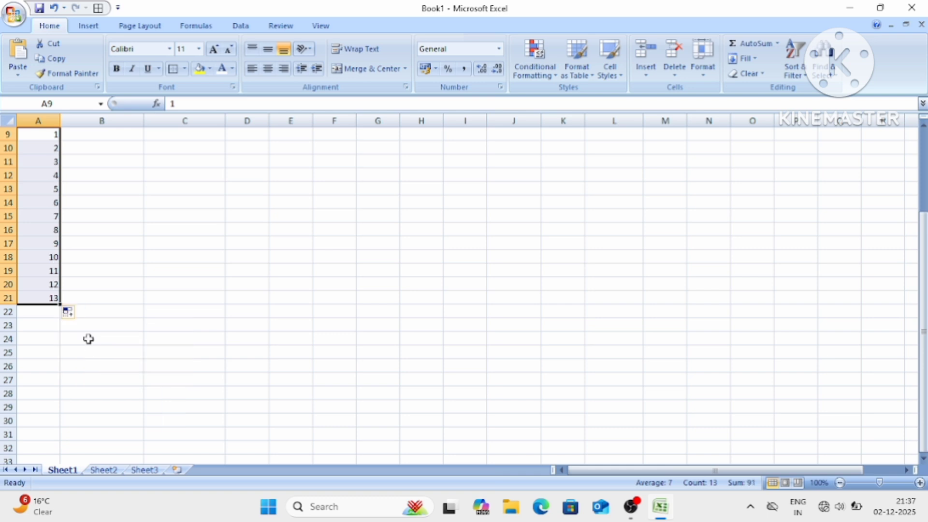
{"action": "left_click_drag", "start_coordinate": [60, 306], "coordinate": [59, 329]}
{"action": "left_click", "coordinate": [95, 301]}
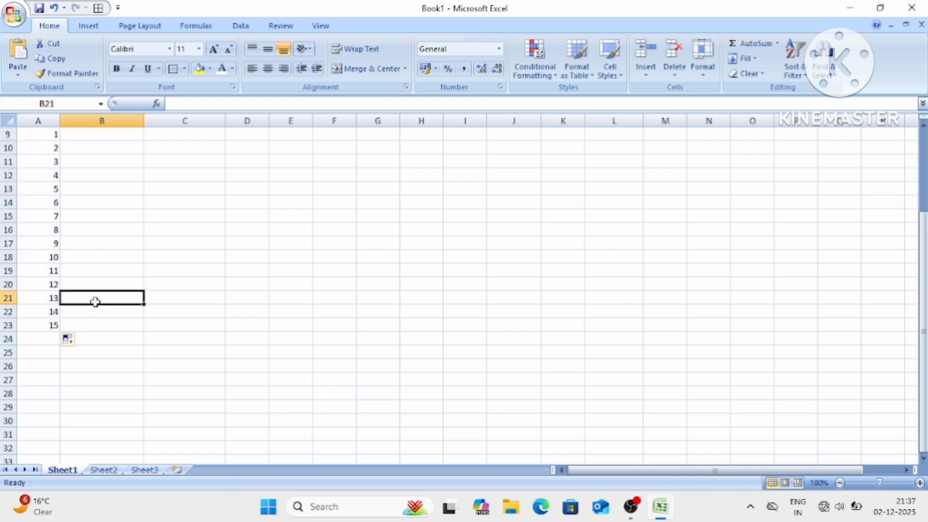
{"action": "key", "text": "Up"}
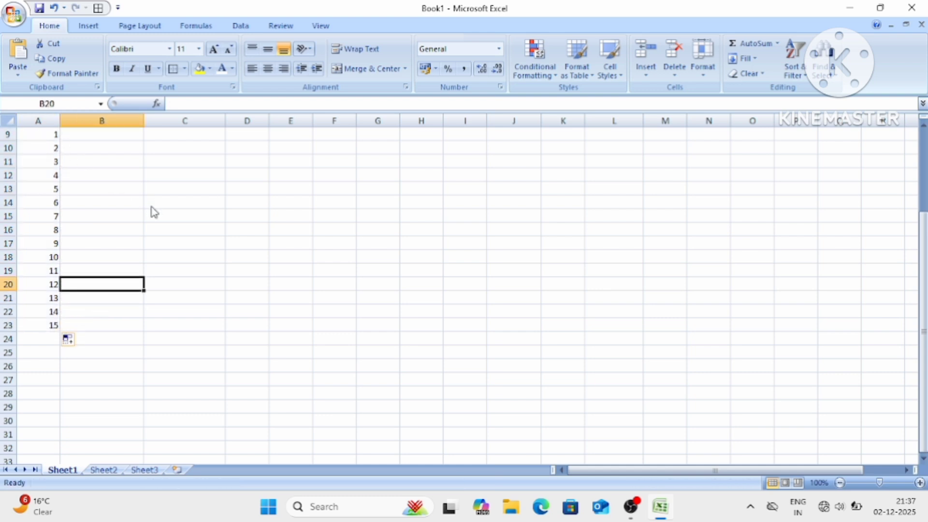
{"action": "key", "text": "Up"}
{"action": "key", "text": "Up"}
{"action": "key", "text": "Up"}
{"action": "key", "text": "Up"}
{"action": "key", "text": "Up"}
{"action": "key", "text": "Up"}
{"action": "key", "text": "Up"}
{"action": "key", "text": "Up"}
{"action": "key", "text": "Up"}
{"action": "key", "text": "Up"}
{"action": "key", "text": "Up"}
{"action": "key", "text": "Up"}
{"action": "key", "text": "Up"}
{"action": "key", "text": "Up"}
{"action": "key", "text": "Up"}
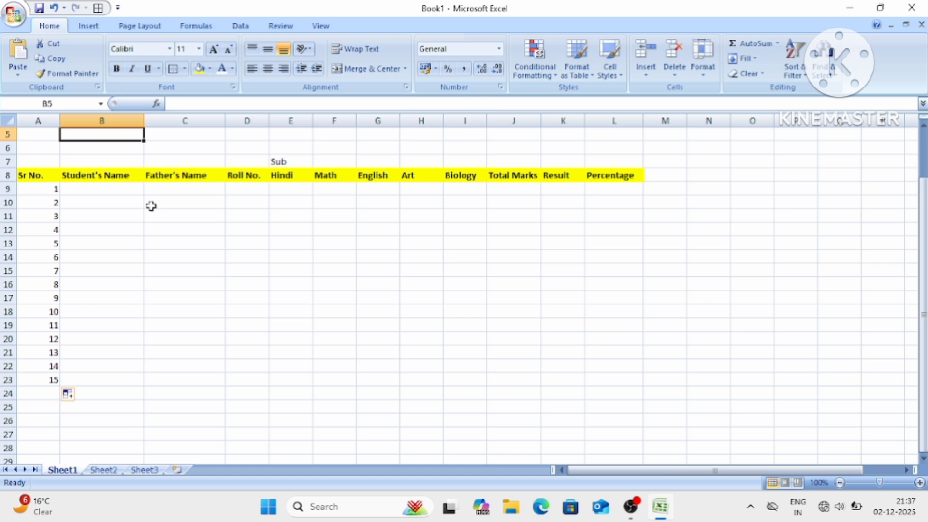
Enter the first four student names into B9:B12, correcting a surname typo.
{"action": "left_click", "coordinate": [108, 188]}
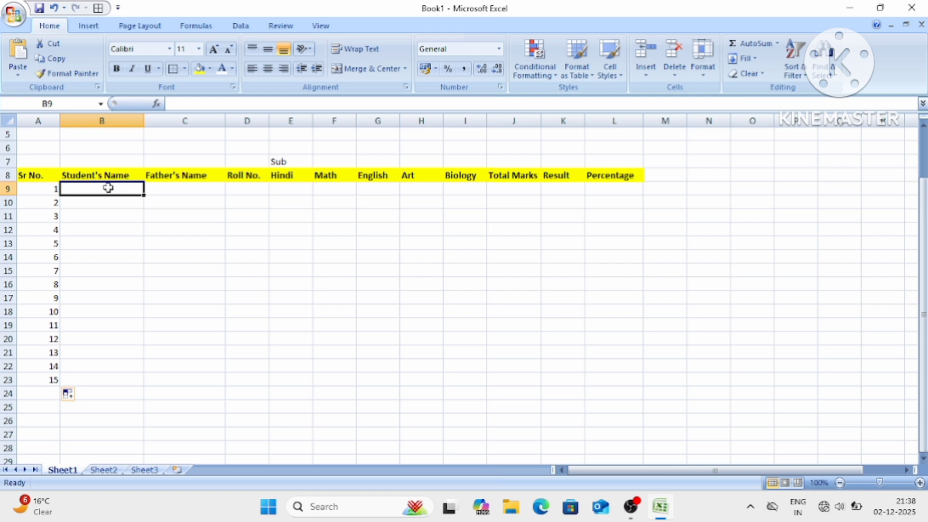
{"action": "type", "text": "Ra"}
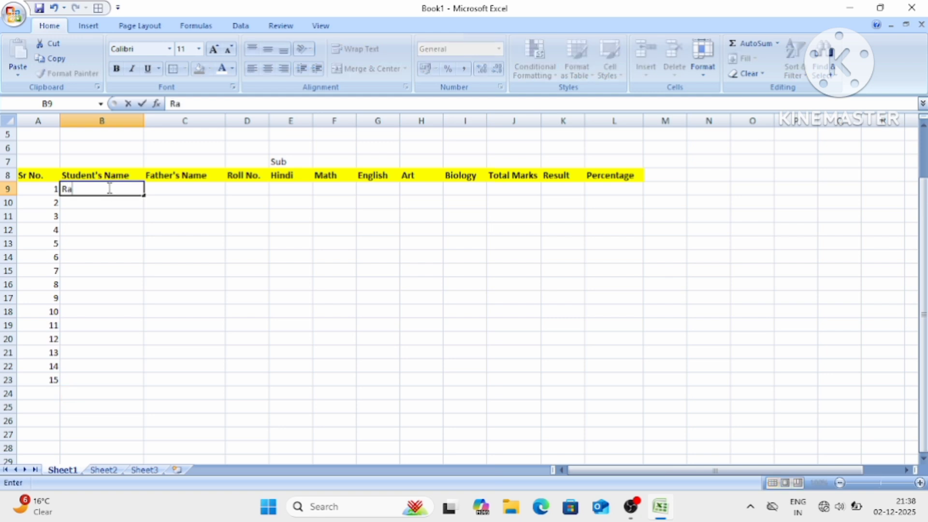
{"action": "type", "text": "j Sha"}
{"action": "type", "text": "ma"}
{"action": "key", "text": "BackSpace"}
{"action": "key", "text": "BackSpace"}
{"action": "key", "text": "BackSpace"}
{"action": "type", "text": "arma"}
{"action": "key", "text": "Return"}
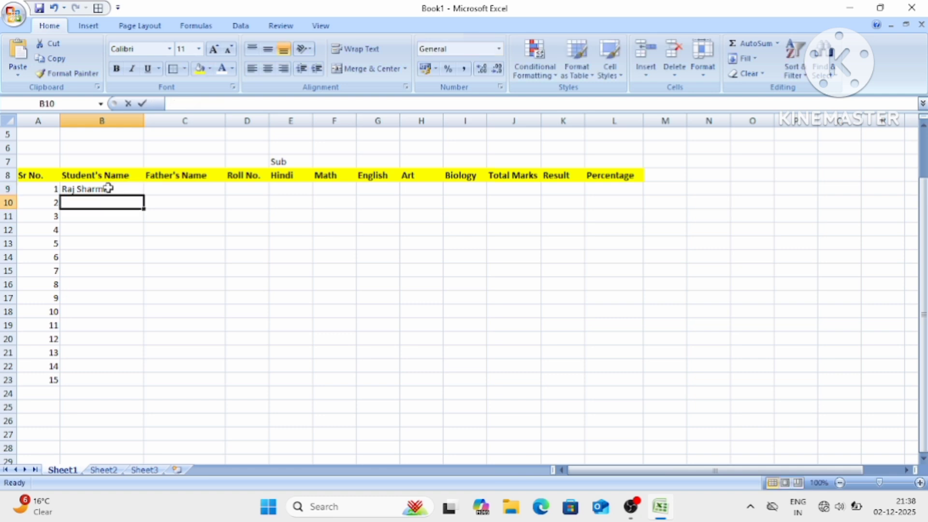
{"action": "type", "text": "Myank"}
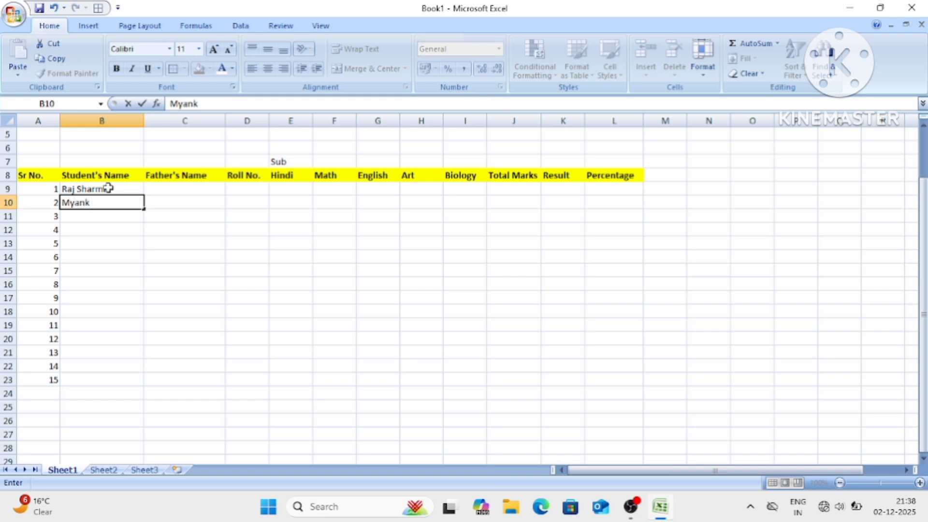
{"action": "key", "text": "Return"}
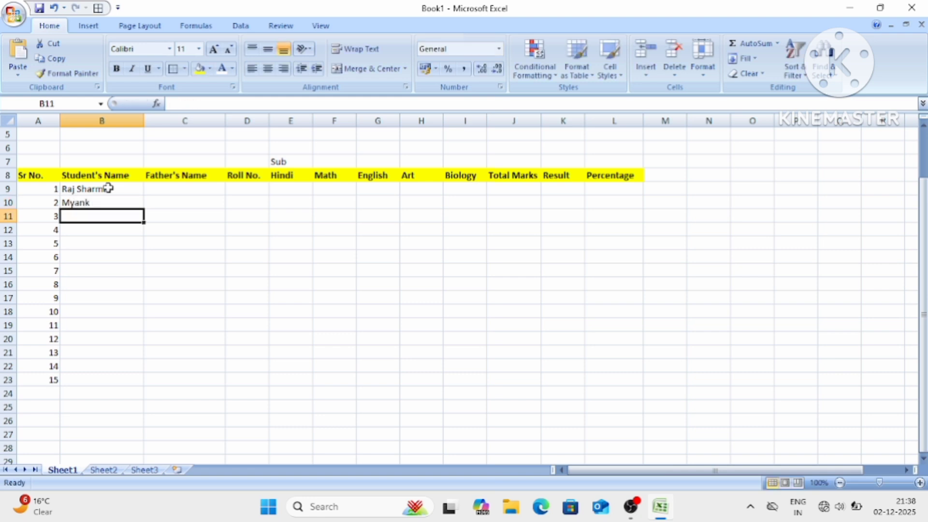
{"action": "type", "text": "R"}
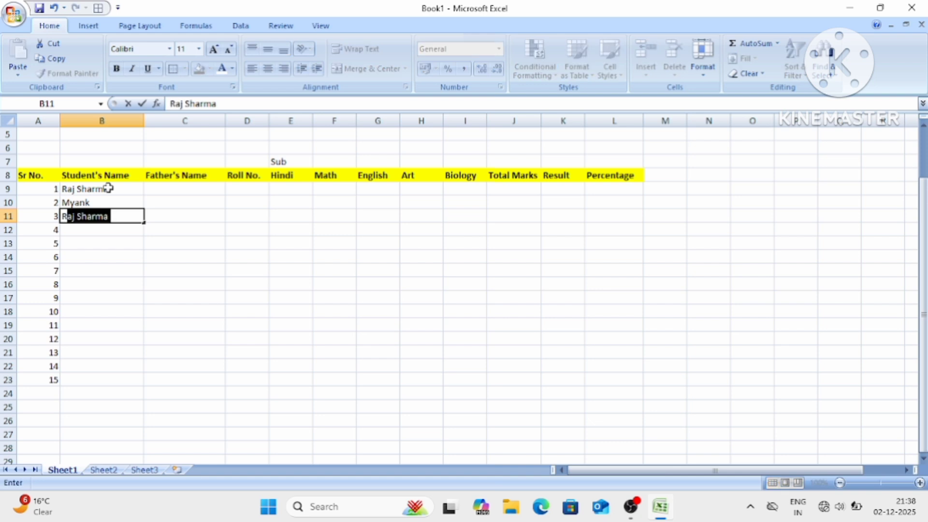
{"action": "type", "text": "ohit"}
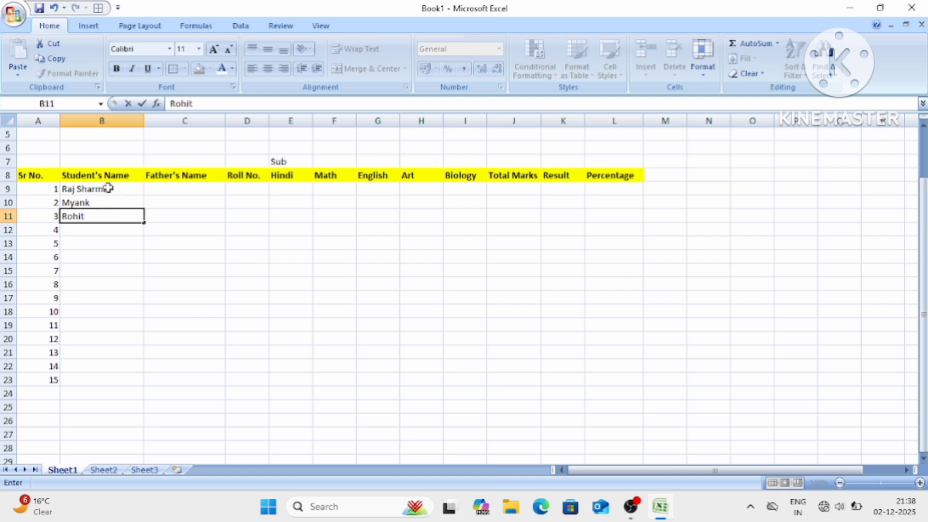
{"action": "key", "text": "Return"}
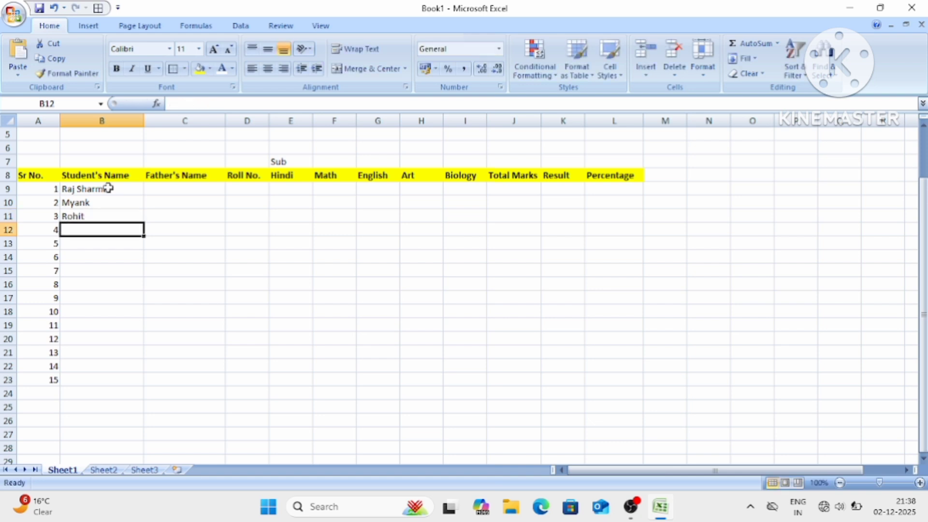
{"action": "type", "text": "Rahul"}
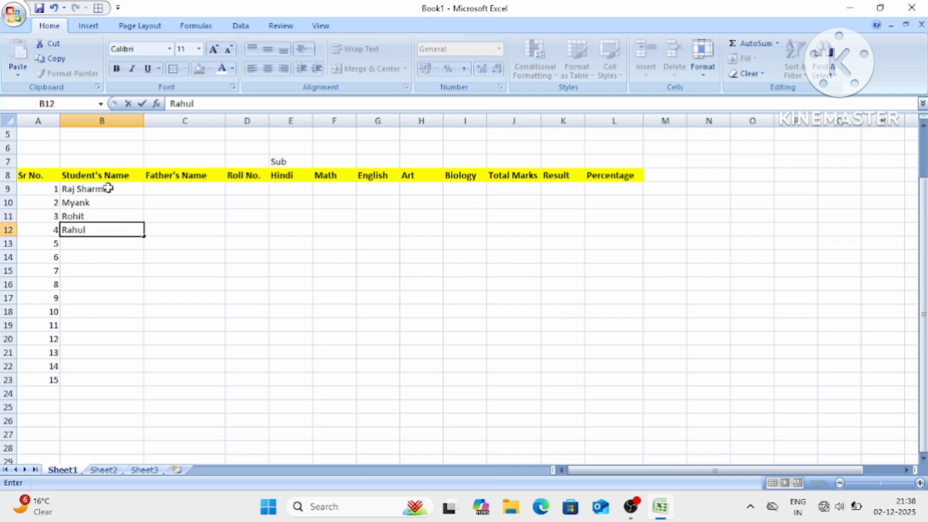
{"action": "key", "text": "Return"}
Enter student names five through eight into B13:B16.
{"action": "type", "text": "N"}
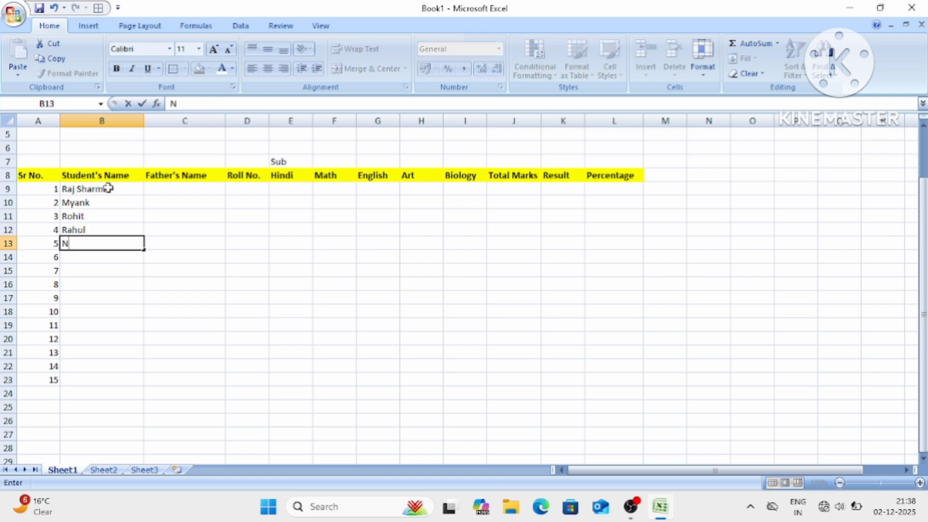
{"action": "type", "text": "idhi"}
{"action": "key", "text": "Return"}
{"action": "type", "text": "Akash"}
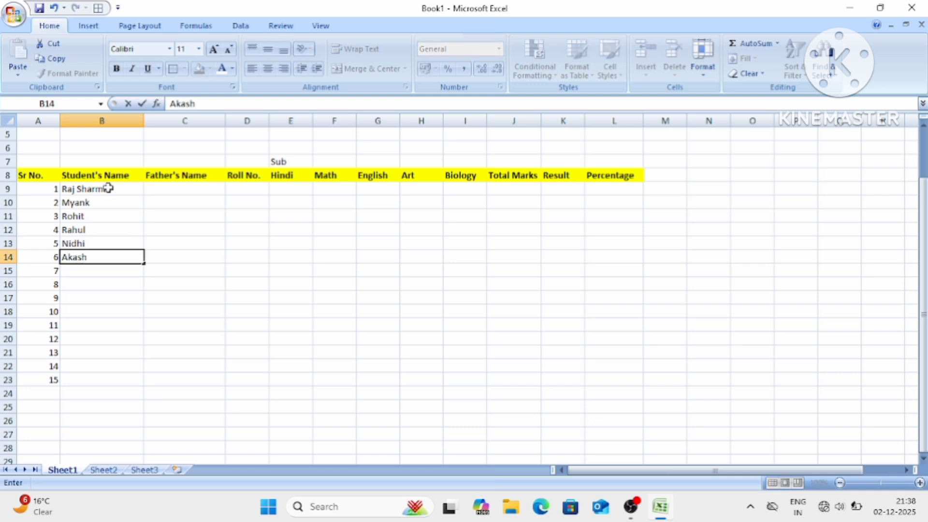
{"action": "key", "text": "Return"}
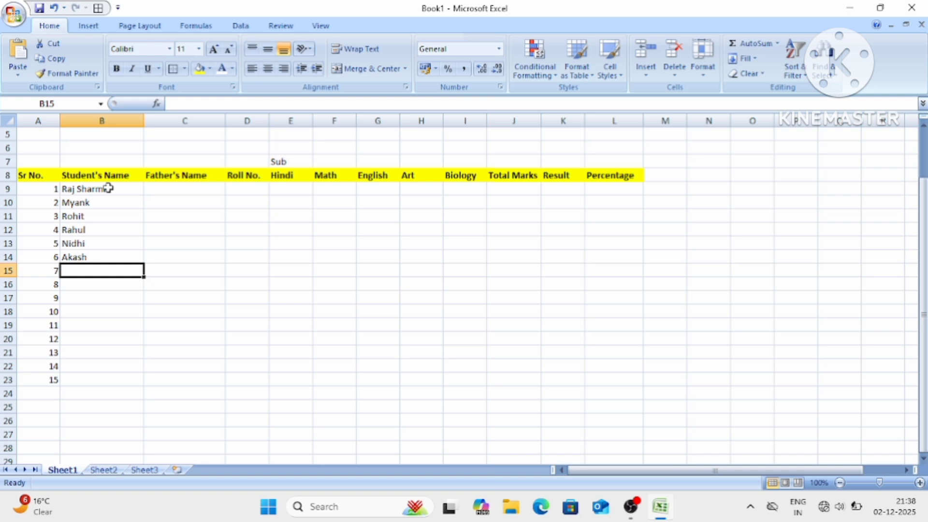
{"action": "type", "text": "Ashis"}
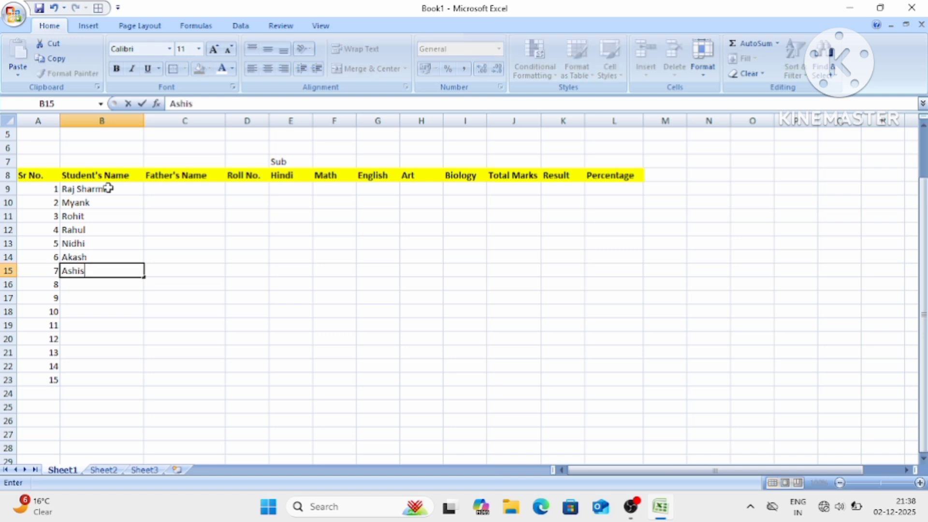
{"action": "type", "text": "h"}
{"action": "key", "text": "Return"}
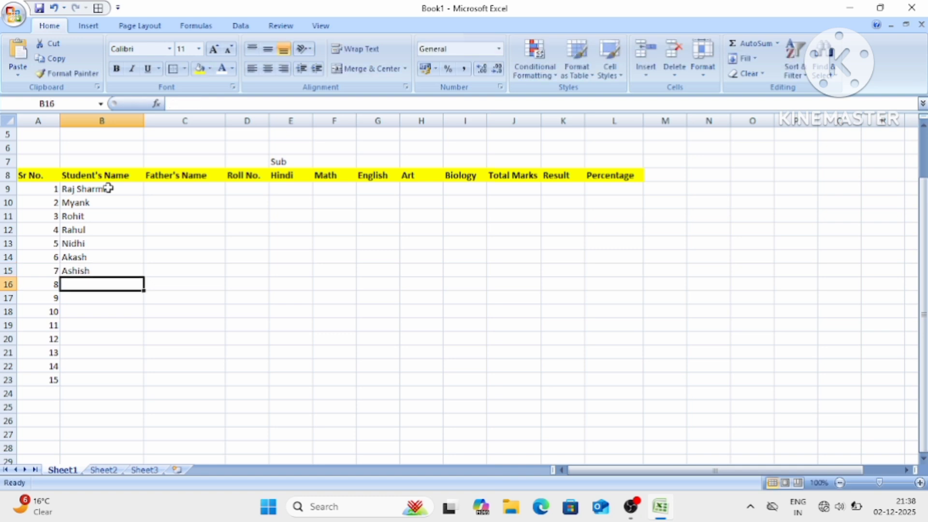
{"action": "type", "text": "Su"}
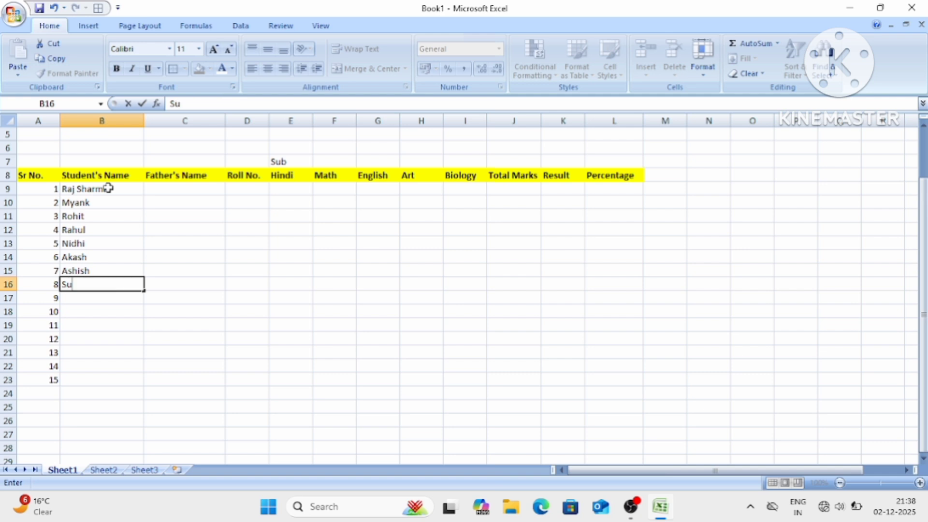
{"action": "type", "text": "shil"}
{"action": "key", "text": "Return"}
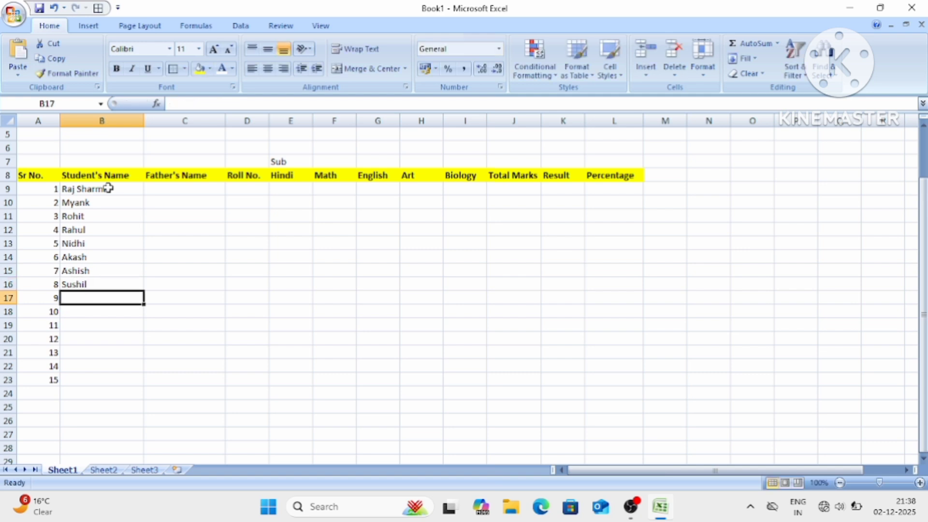
Enter student names nine through twelve into B17:B20, fixing a typo.
{"action": "type", "text": "Muk"}
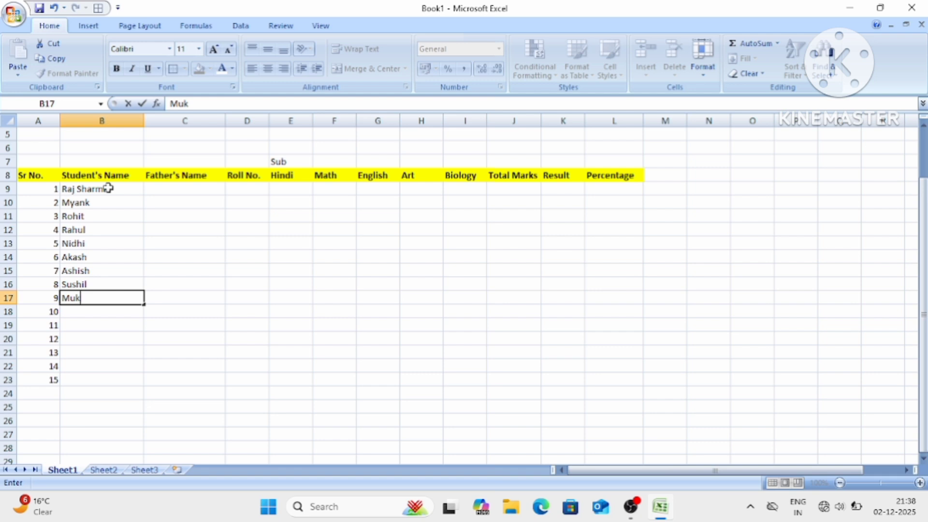
{"action": "type", "text": "esh"}
{"action": "key", "text": "Return"}
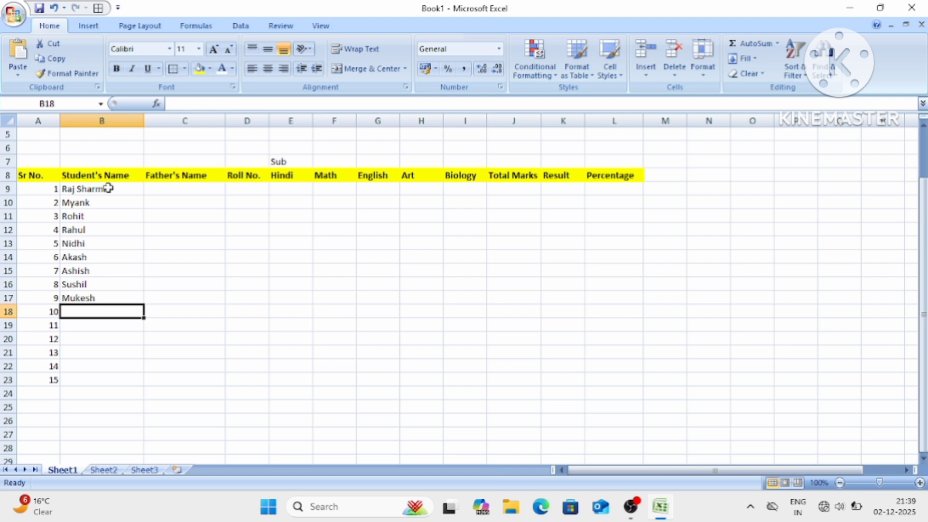
{"action": "type", "text": "Parth"}
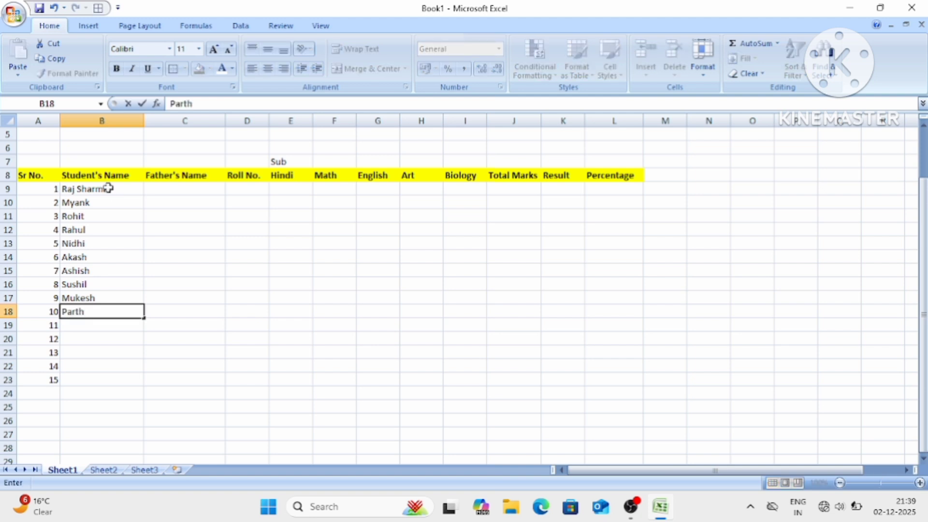
{"action": "key", "text": "Return"}
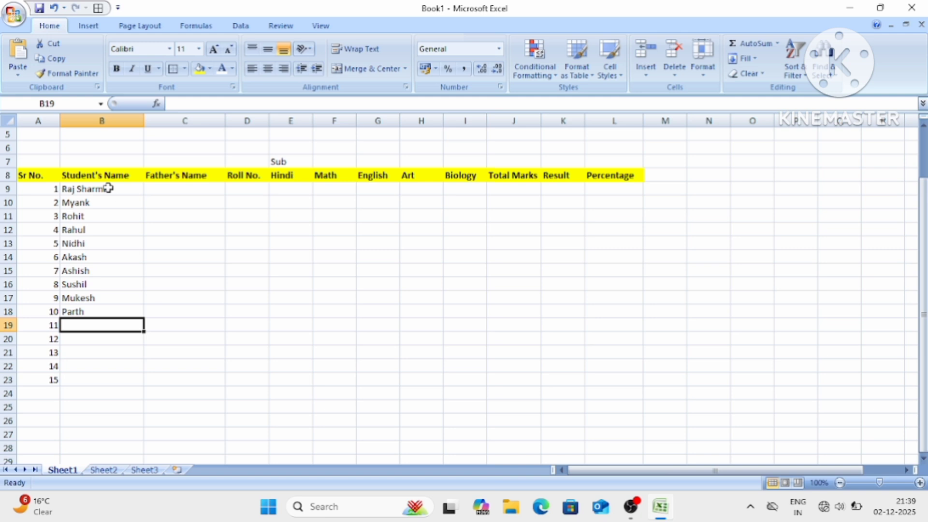
{"action": "type", "text": "Komal"}
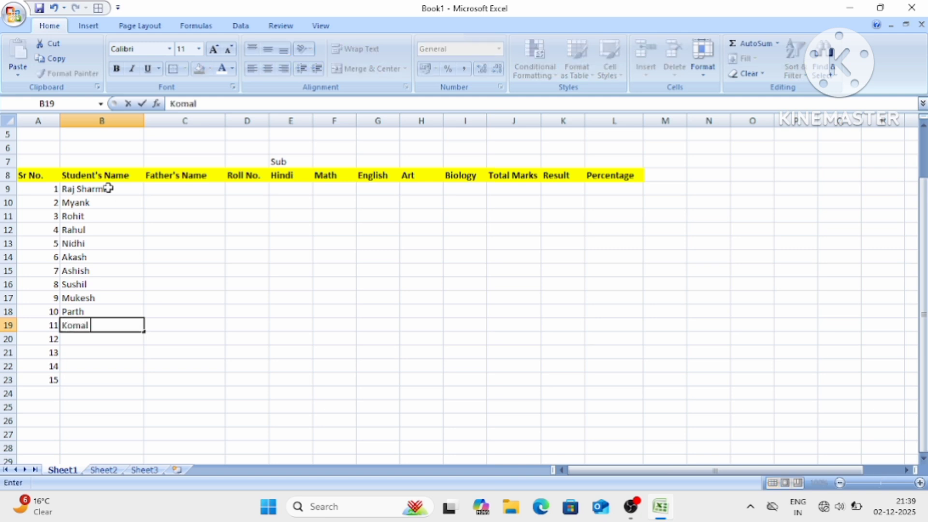
{"action": "key", "text": "Return"}
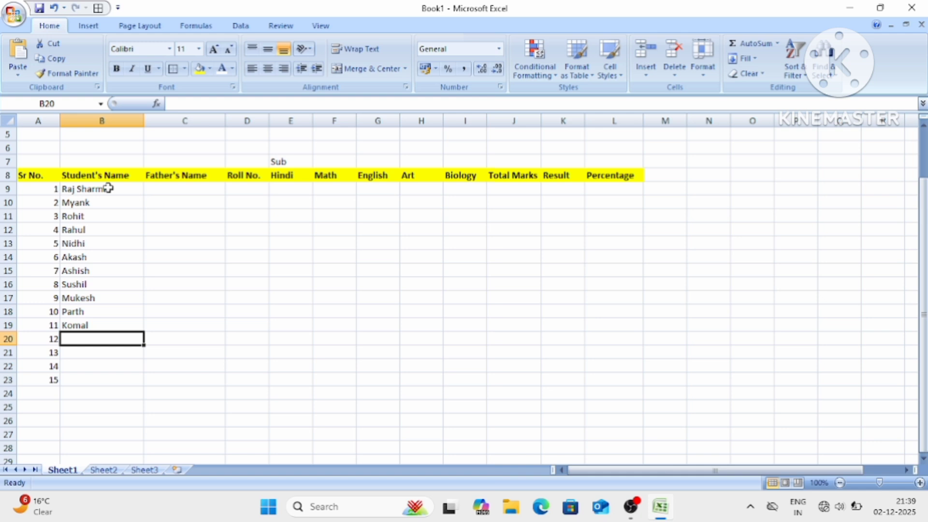
{"action": "type", "text": "vir"}
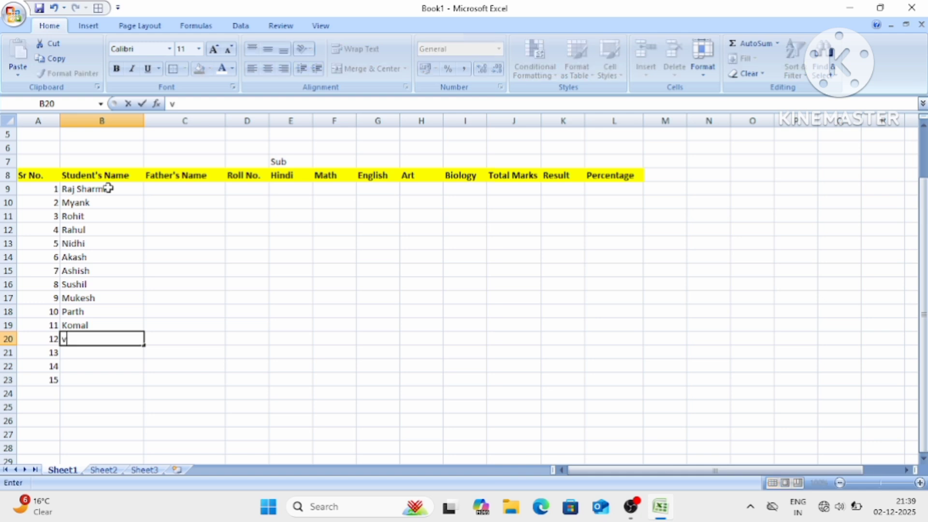
{"action": "key", "text": "BackSpace"}
{"action": "key", "text": "BackSpace"}
{"action": "key", "text": "BackSpace"}
{"action": "type", "text": "Vir kumar"}
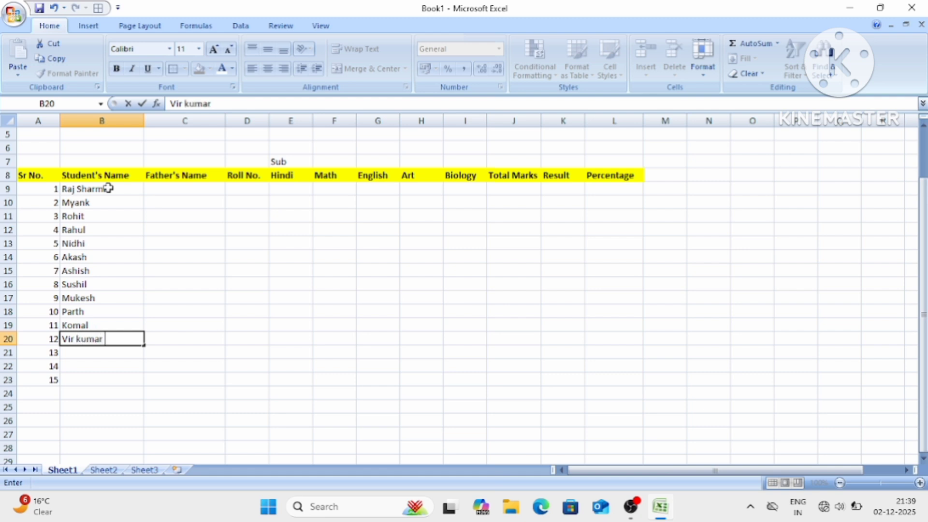
{"action": "key", "text": "Return"}
Enter the last three student names into B21:B23, correcting misspellings.
{"action": "type", "text": "A"}
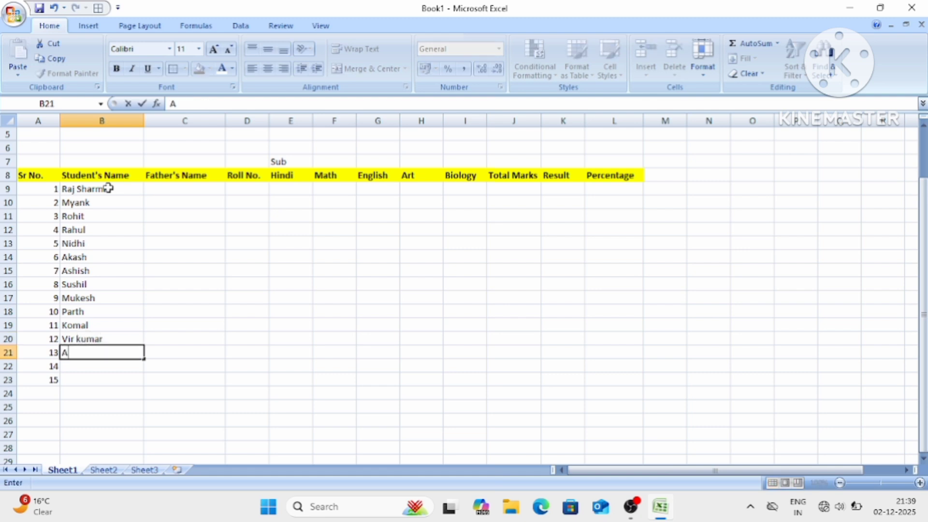
{"action": "type", "text": "darsh Sinh"}
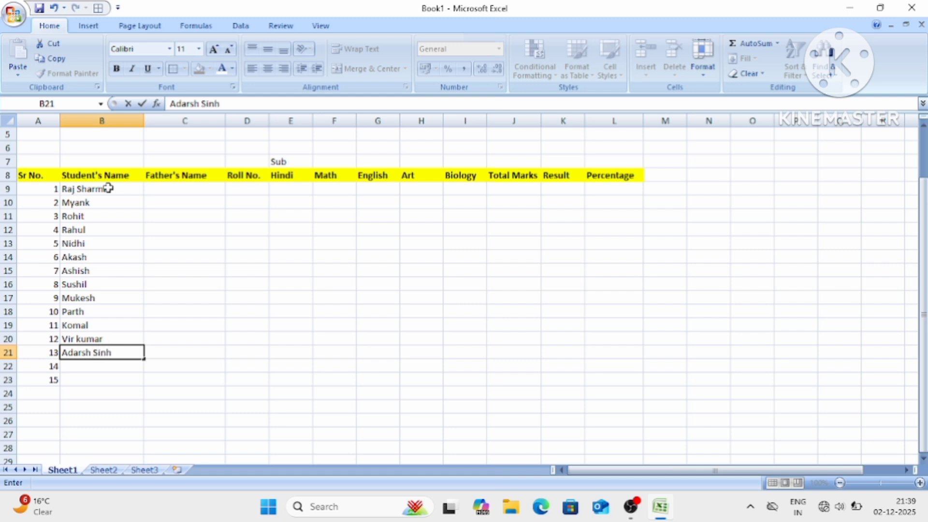
{"action": "key", "text": "BackSpace"}
{"action": "type", "text": "h"}
{"action": "key", "text": "BackSpace"}
{"action": "type", "text": "gh"}
{"action": "key", "text": "Return"}
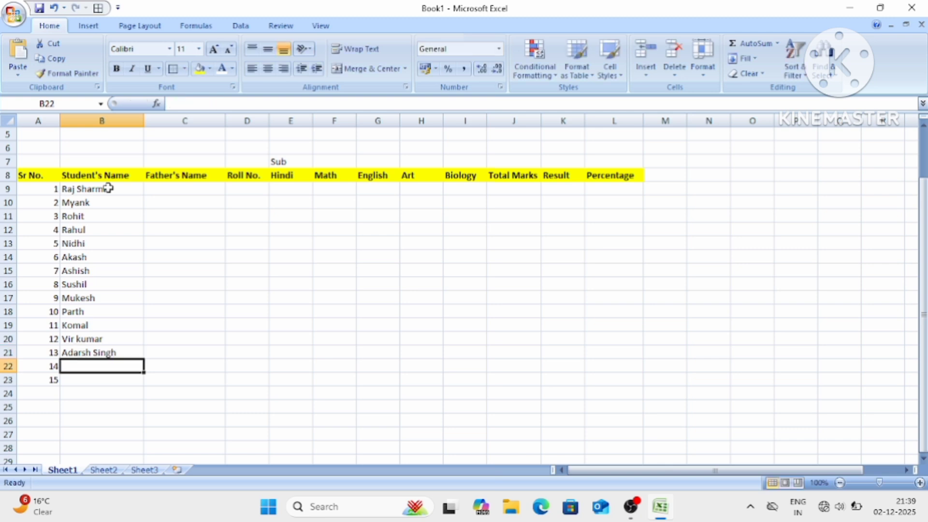
{"action": "type", "text": "Arrav"}
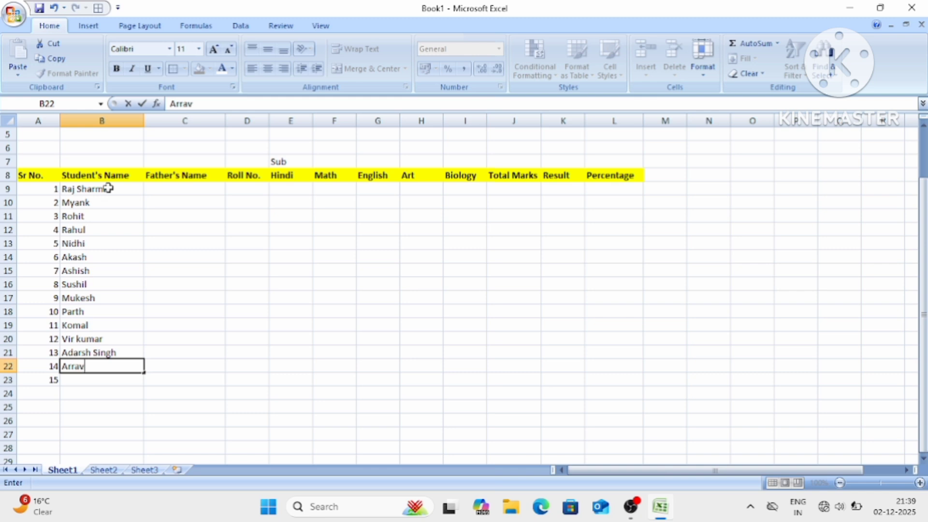
{"action": "key", "text": "BackSpace"}
{"action": "key", "text": "BackSpace"}
{"action": "key", "text": "BackSpace"}
{"action": "type", "text": "av Singh"}
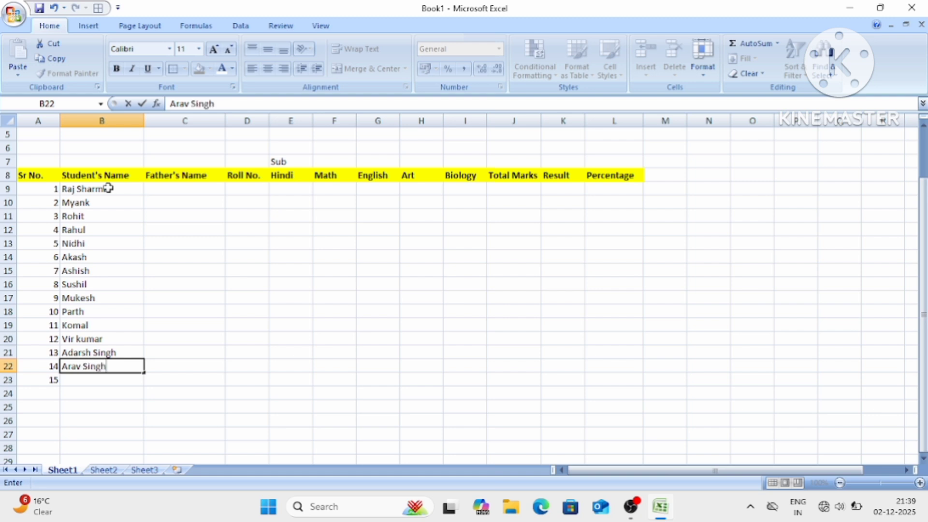
{"action": "key", "text": "Return"}
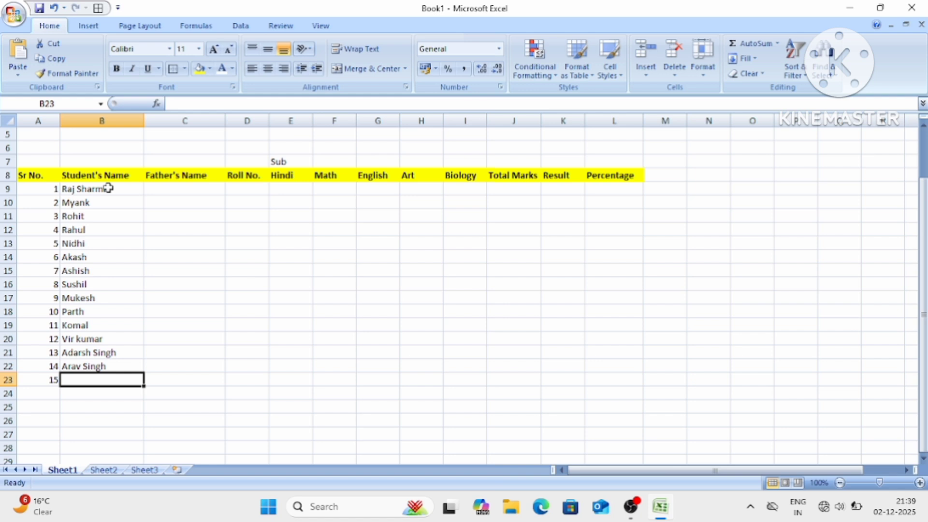
{"action": "type", "text": "Mohit"}
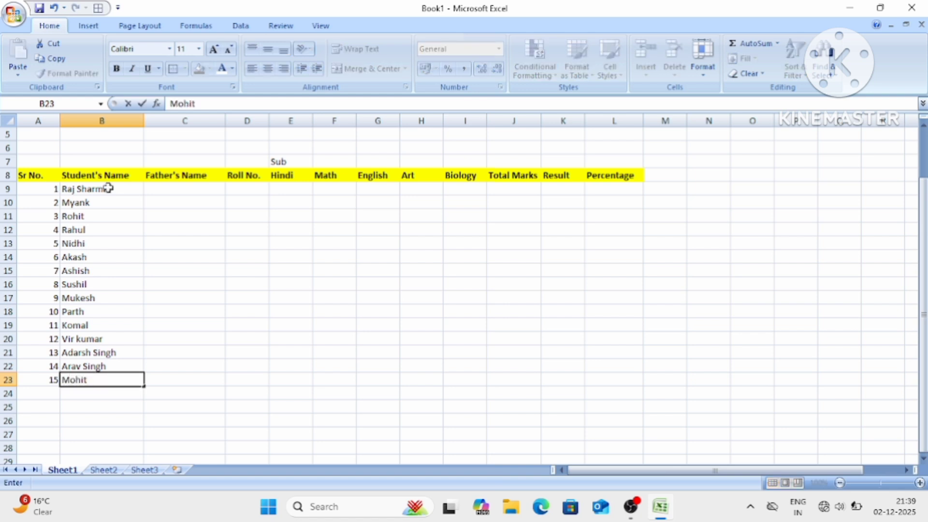
{"action": "key", "text": "Return"}
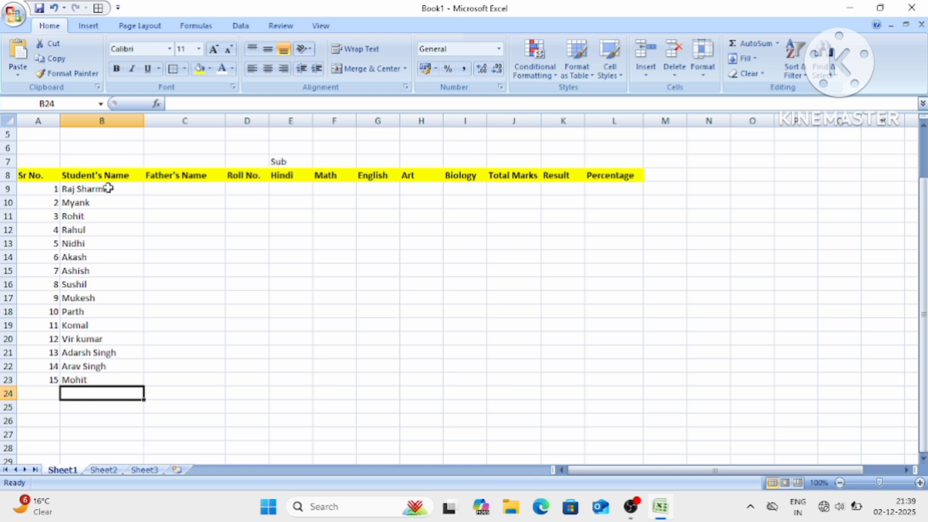
{"action": "key", "text": "Right"}
{"action": "key", "text": "Up"}
{"action": "key", "text": "Up"}
{"action": "key", "text": "Up"}
{"action": "key", "text": "Up"}
{"action": "key", "text": "Up"}
{"action": "key", "text": "Up"}
{"action": "key", "text": "Up"}
{"action": "key", "text": "Up"}
{"action": "key", "text": "Up"}
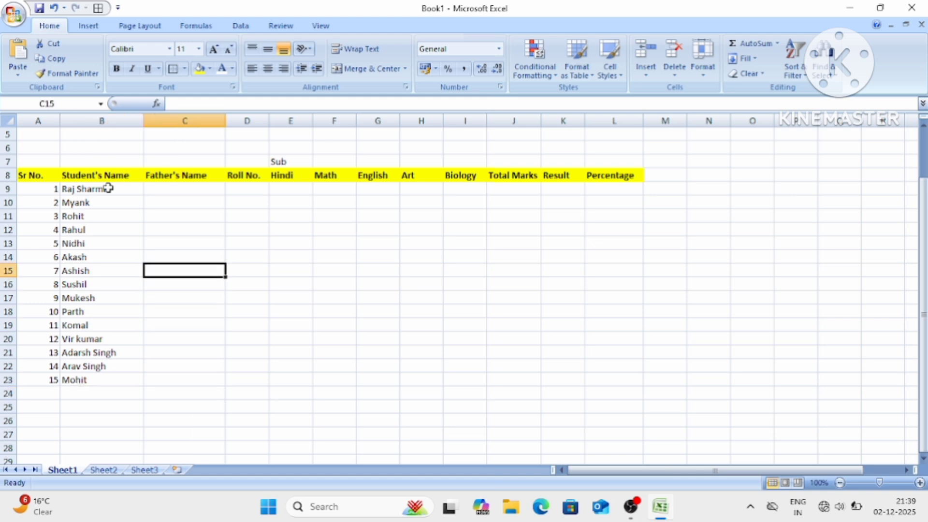
Type the father's name into C9, the first Father's Name cell.
{"action": "key", "text": "Up"}
{"action": "key", "text": "Up"}
{"action": "key", "text": "Up"}
{"action": "key", "text": "Up"}
{"action": "key", "text": "Up"}
{"action": "key", "text": "Up"}
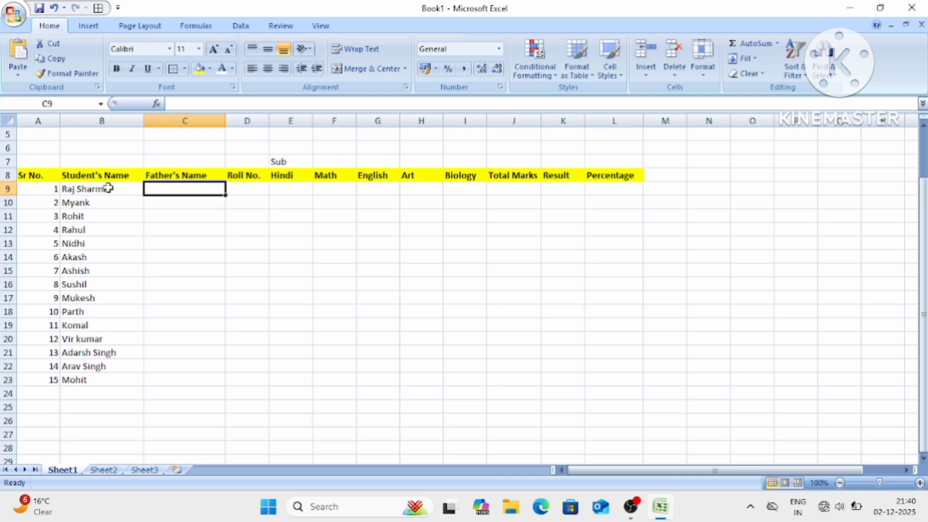
{"action": "type", "text": "k"}
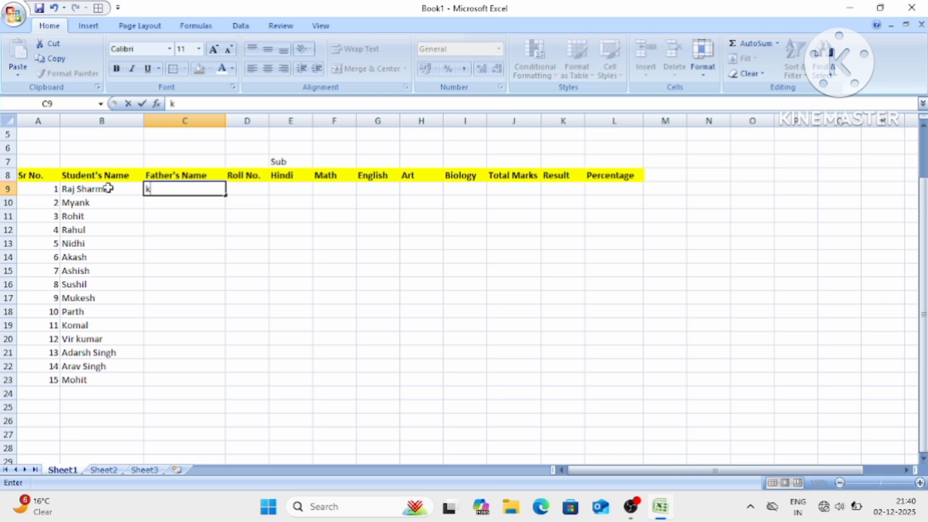
{"action": "key", "text": "BackSpace"}
{"action": "type", "text": "k"}
{"action": "key", "text": "BackSpace"}
{"action": "type", "text": "Vivek ku"}
{"action": "type", "text": "mar"}
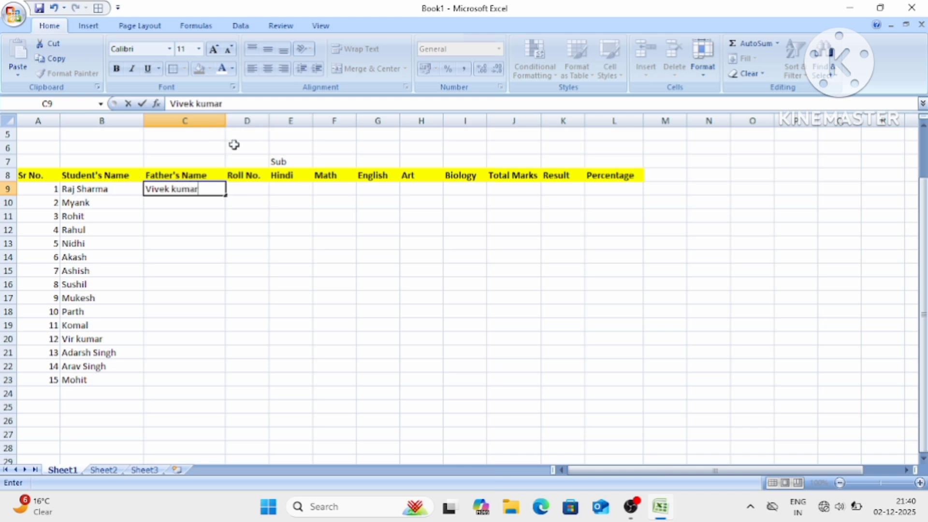
{"action": "left_click_drag", "start_coordinate": [227, 194], "coordinate": [227, 196]}
Copy the father's name down to C23, then enter the first roll number in D9.
{"action": "double_click", "coordinate": [226, 196]}
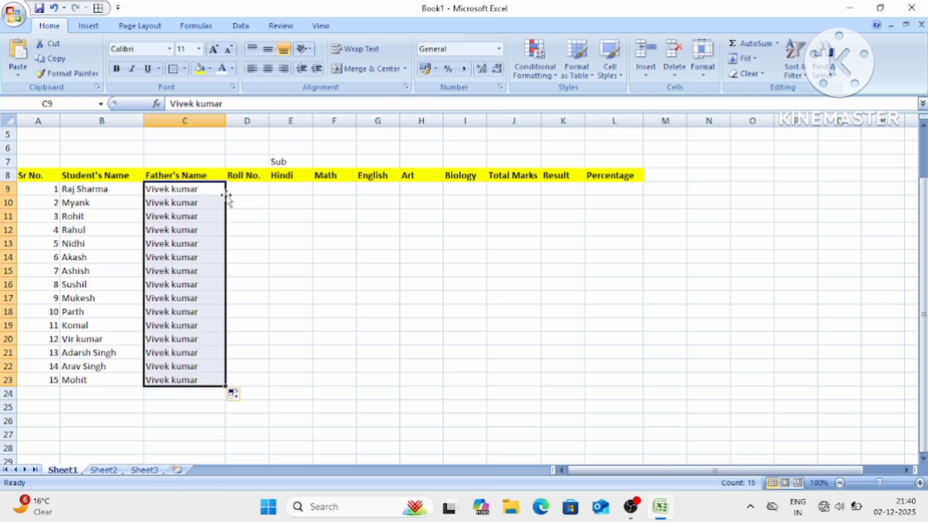
{"action": "left_click", "coordinate": [310, 218]}
{"action": "left_click", "coordinate": [258, 190]}
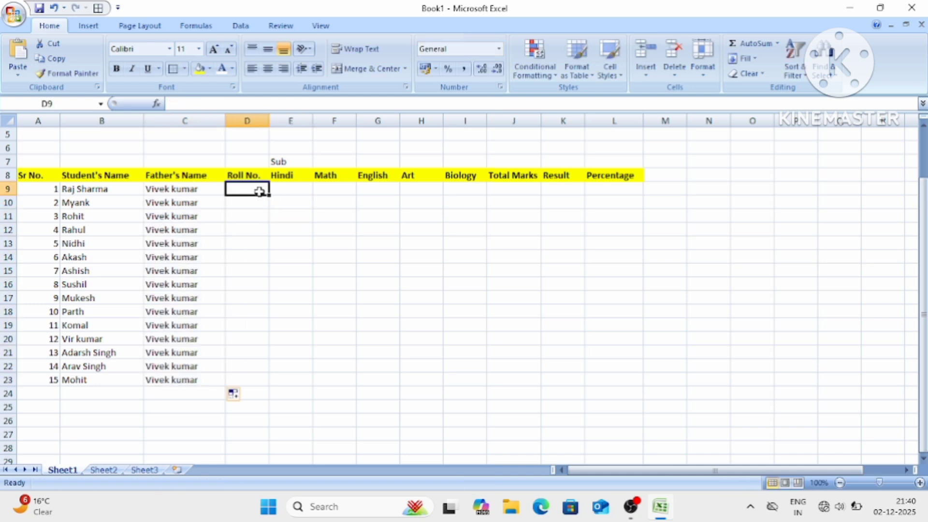
{"action": "type", "text": "0"}
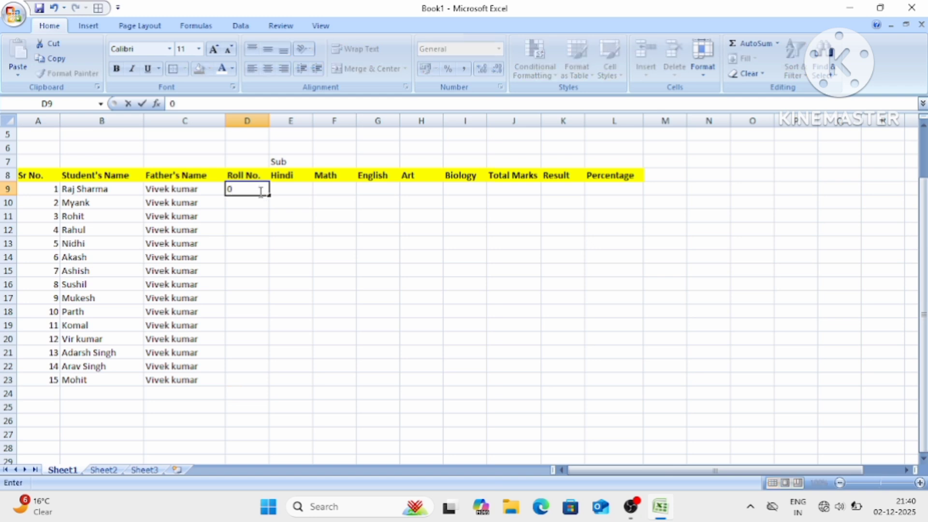
{"action": "type", "text": "82065"}
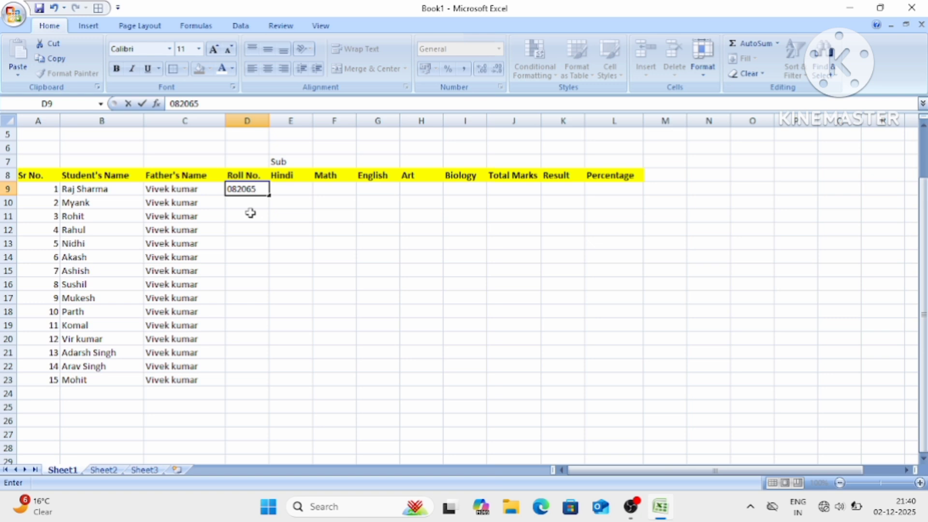
{"action": "left_click", "coordinate": [247, 204]}
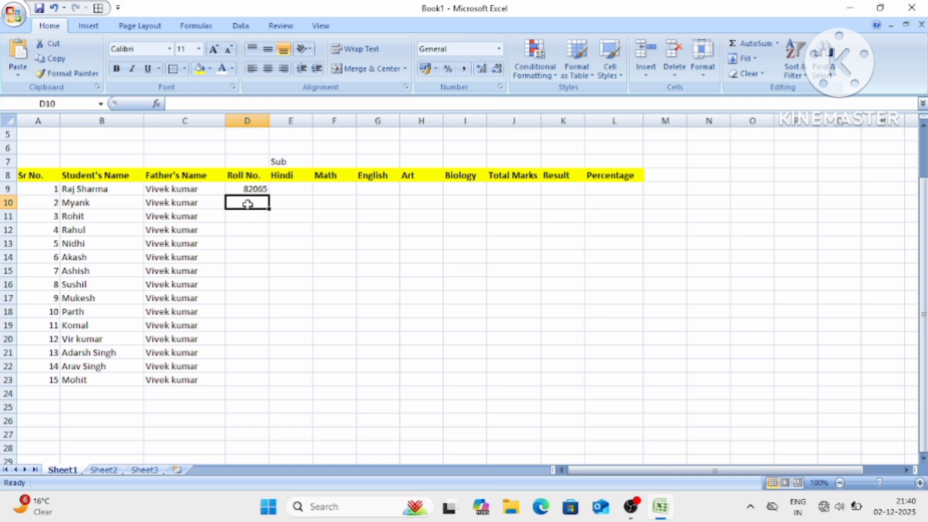
{"action": "left_click", "coordinate": [261, 225]}
{"action": "left_click", "coordinate": [257, 219]}
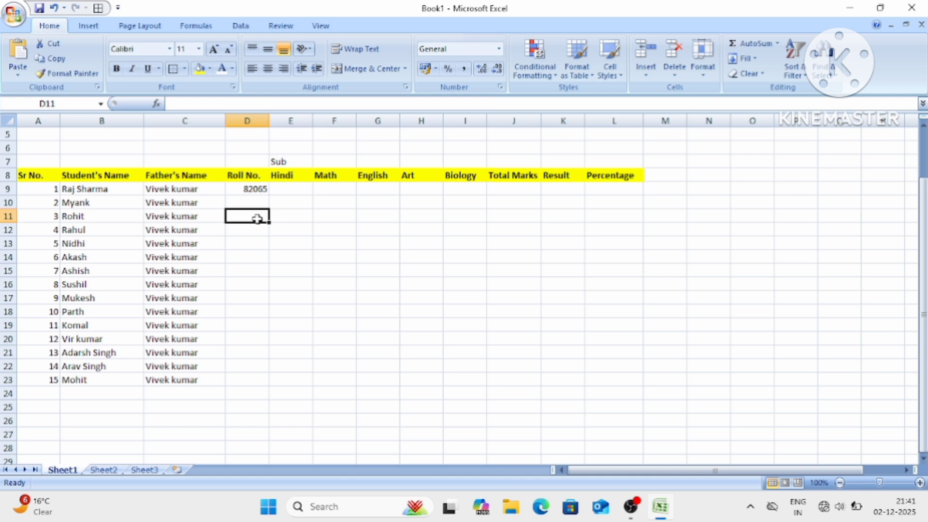
{"action": "left_click", "coordinate": [254, 191]}
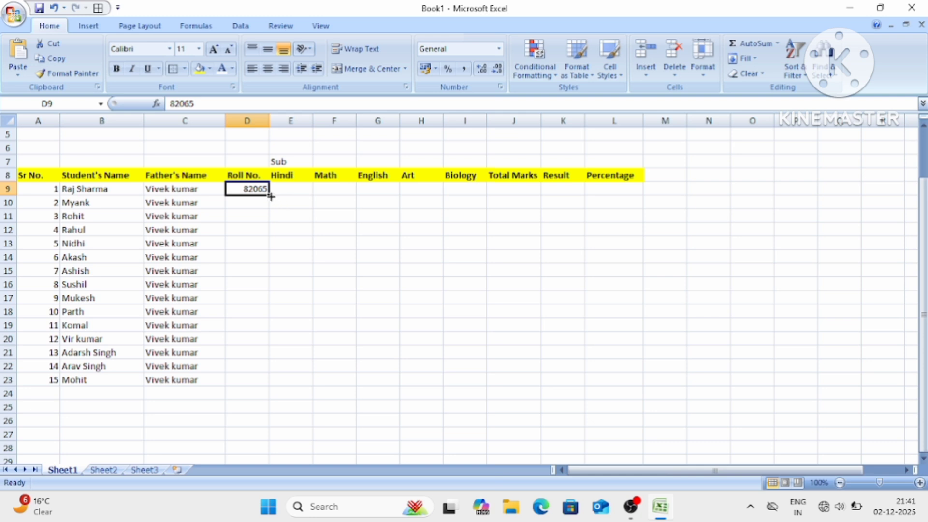
Fill D9's roll number down to D23 as an increasing series.
{"action": "double_click", "coordinate": [271, 195]}
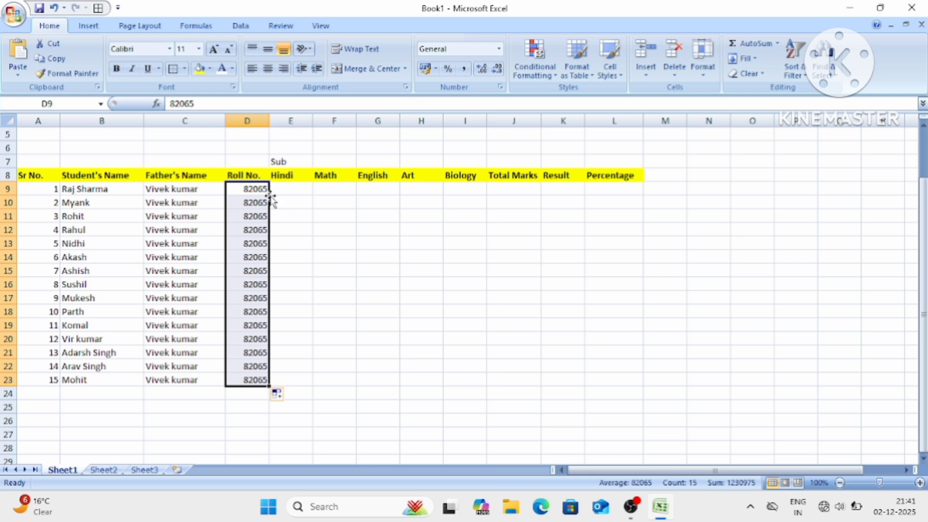
{"action": "left_click", "coordinate": [279, 396]}
{"action": "left_click", "coordinate": [298, 427]}
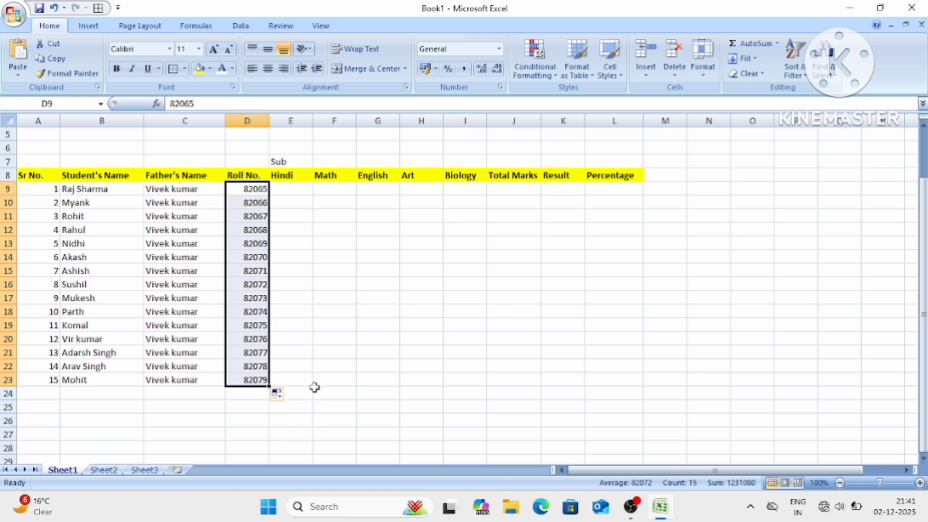
{"action": "left_click", "coordinate": [314, 388]}
{"action": "left_click", "coordinate": [295, 193]}
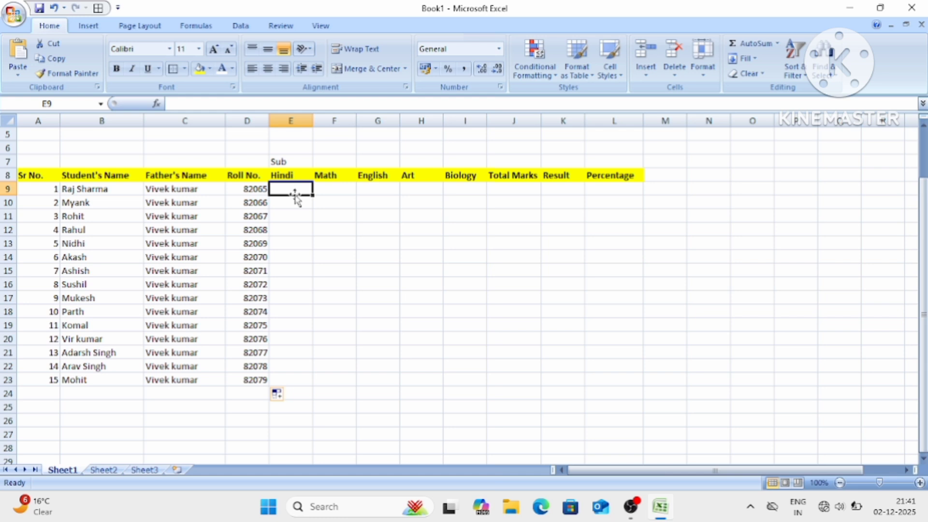
Enter =RANDBETWEEN(33,100) in E9 and fill it across to I9 and down to row 23.
{"action": "type", "text": "="}
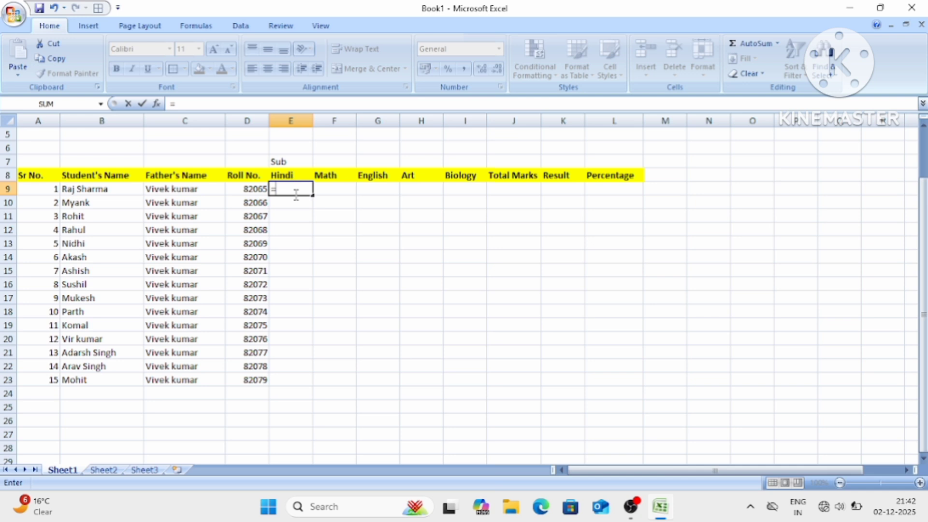
{"action": "type", "text": "rand"}
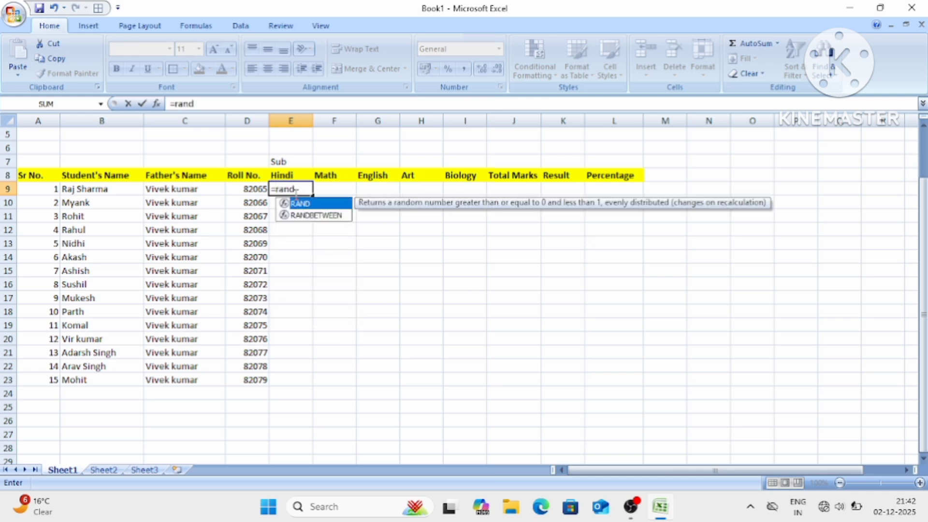
{"action": "double_click", "coordinate": [306, 216]}
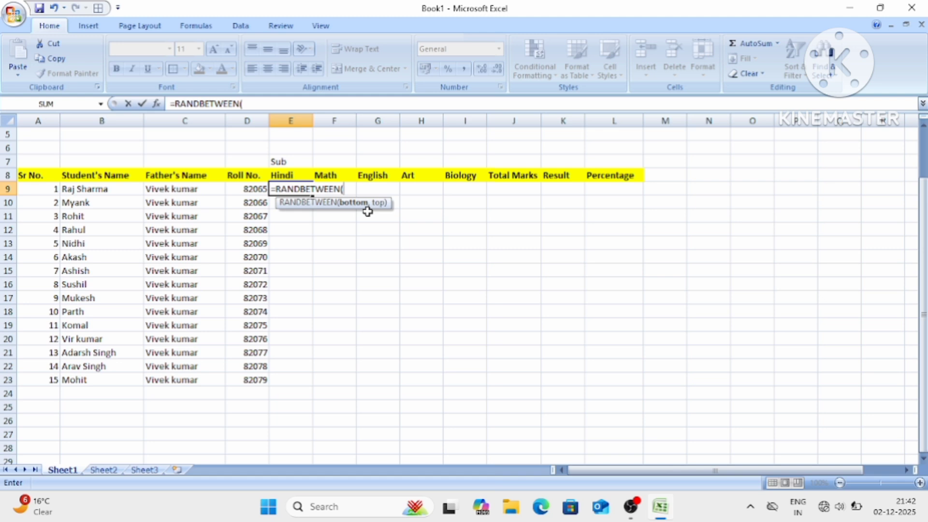
{"action": "type", "text": "33,"}
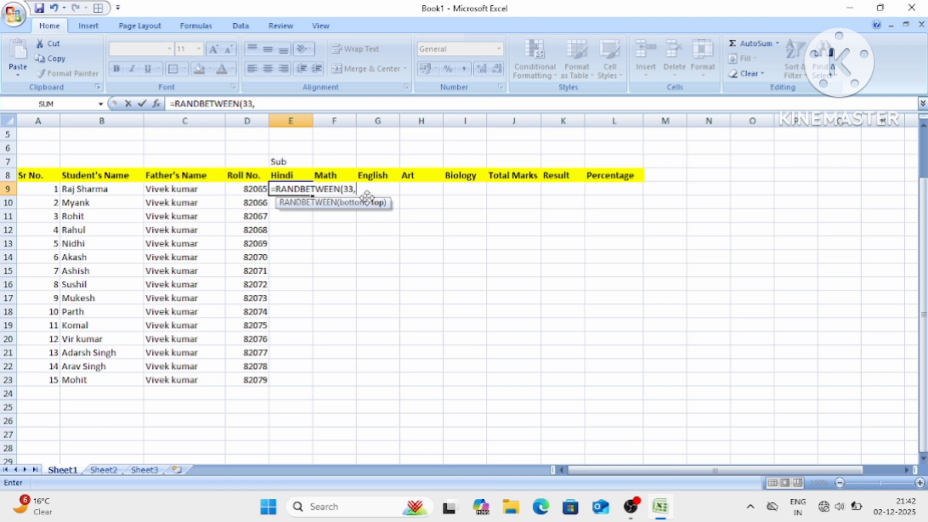
{"action": "type", "text": "100)"}
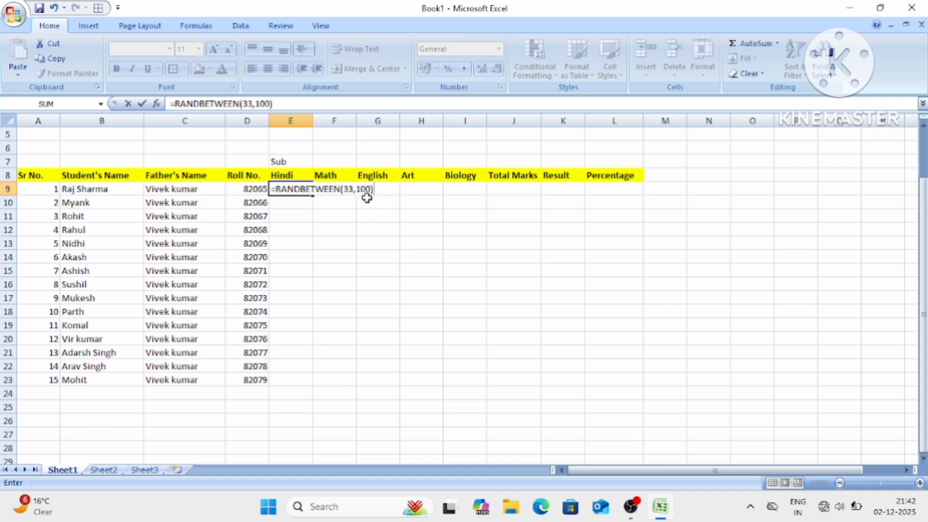
{"action": "key", "text": "Return"}
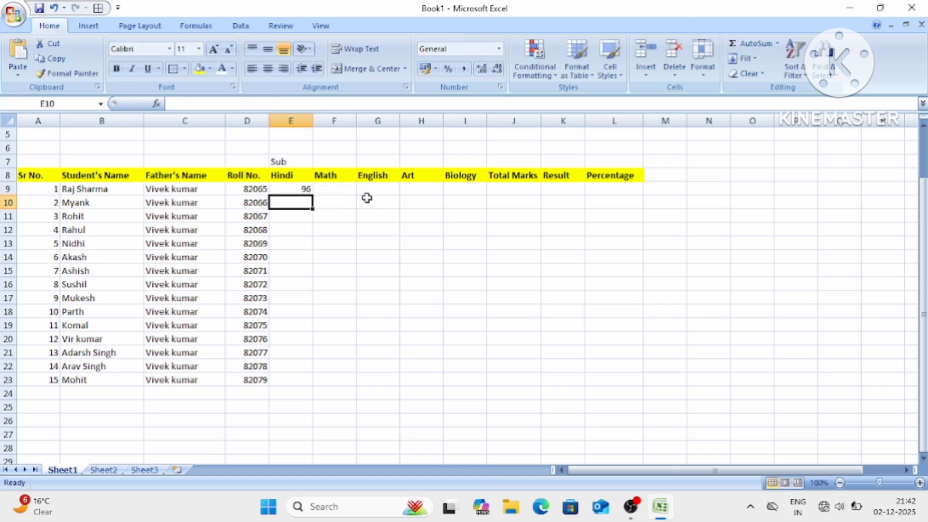
{"action": "left_click", "coordinate": [302, 188]}
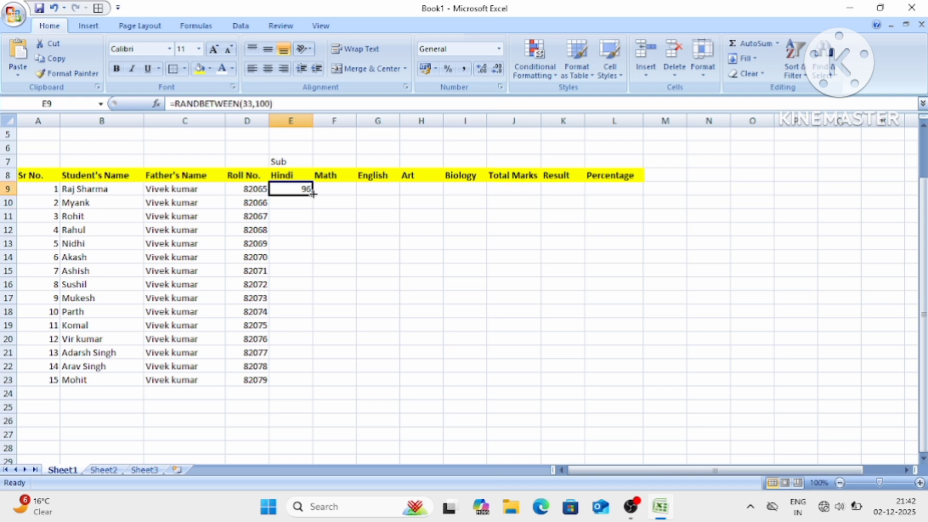
{"action": "left_click_drag", "start_coordinate": [313, 194], "coordinate": [479, 189]}
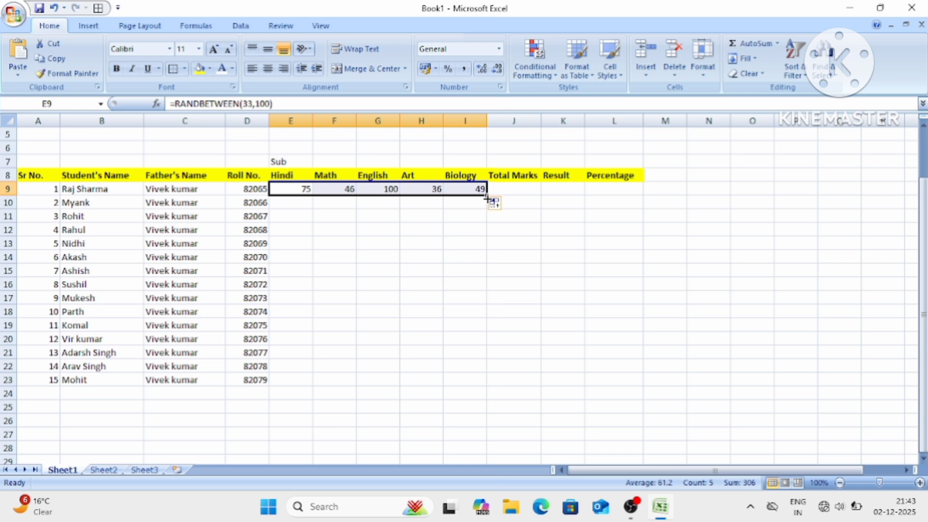
{"action": "left_click_drag", "start_coordinate": [486, 195], "coordinate": [482, 384]}
Enter =SUM(E9:I9) in J9 to total the first student's marks, giving 395.
{"action": "left_click", "coordinate": [530, 327]}
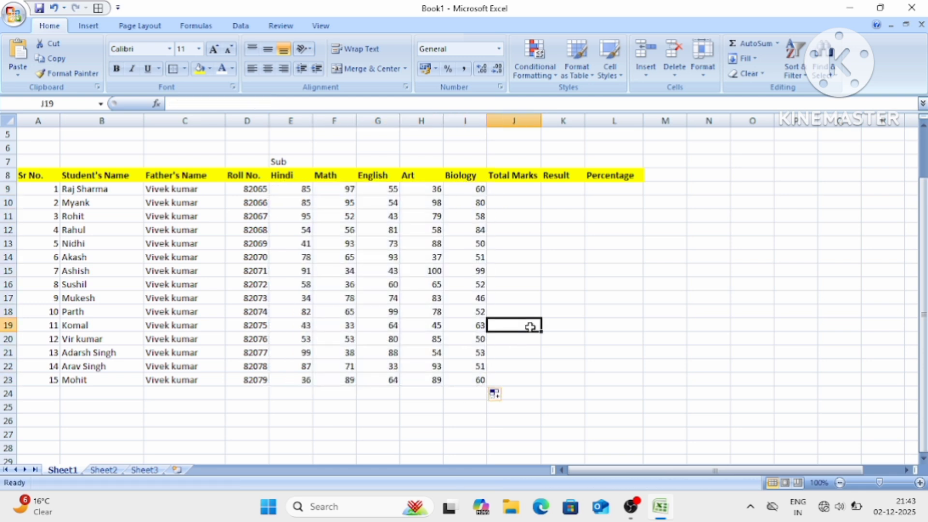
{"action": "left_click", "coordinate": [509, 191]}
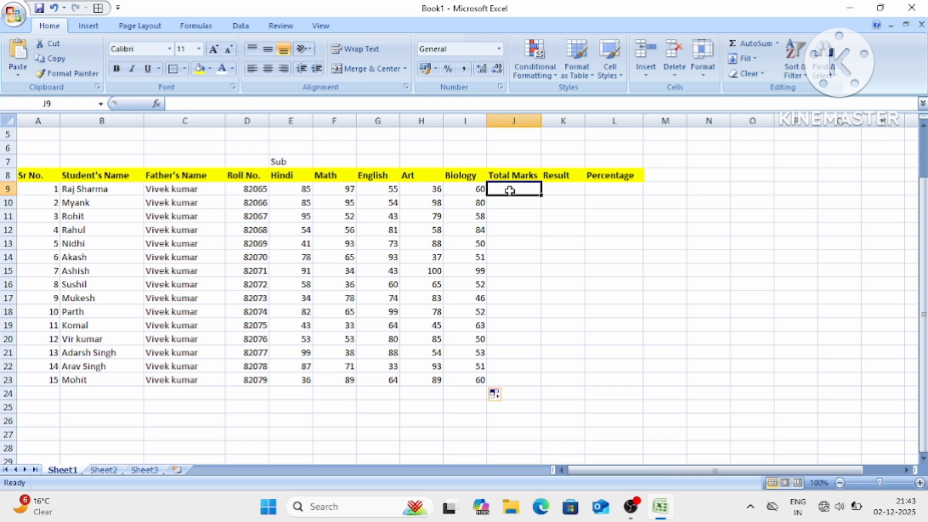
{"action": "type", "text": "="}
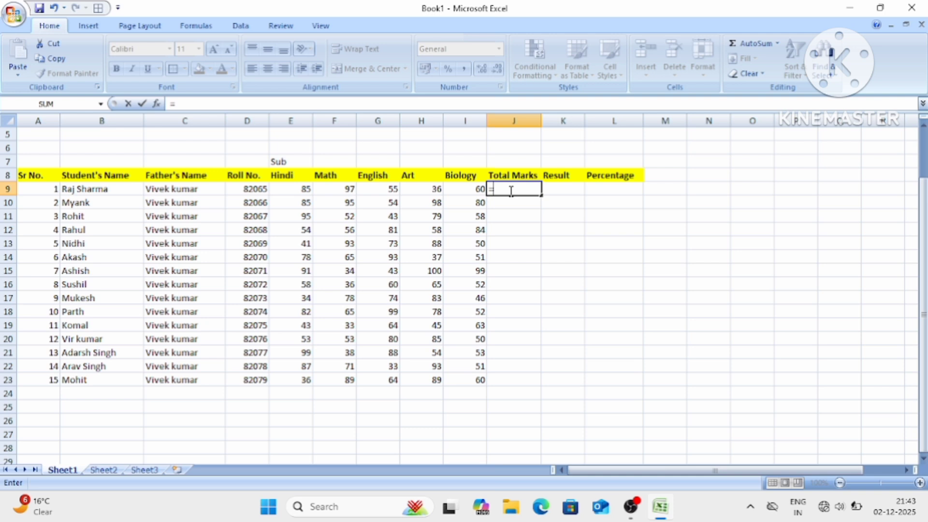
{"action": "type", "text": "sum"}
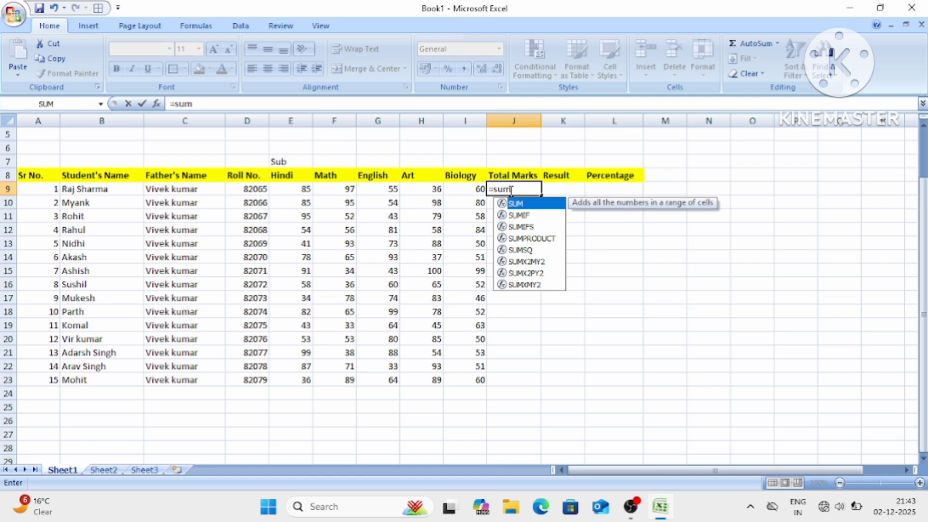
{"action": "type", "text": "("}
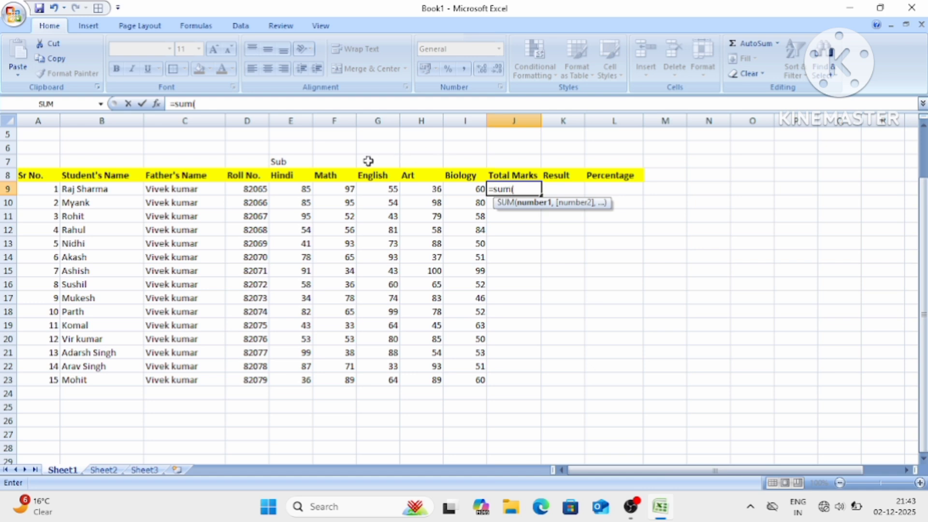
{"action": "left_click", "coordinate": [294, 189]}
{"action": "left_click_drag", "start_coordinate": [293, 189], "coordinate": [331, 189]}
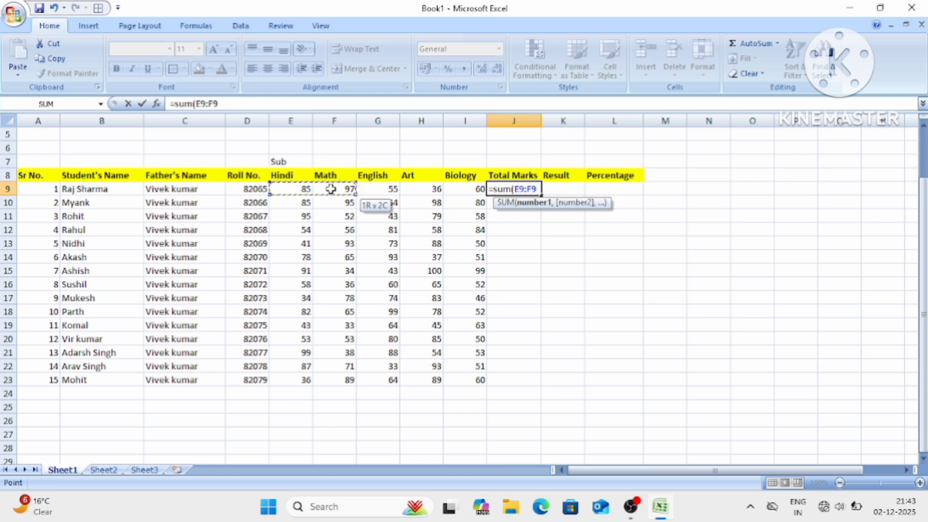
{"action": "left_click_drag", "start_coordinate": [331, 189], "coordinate": [413, 190]}
{"action": "left_click_drag", "start_coordinate": [436, 190], "coordinate": [453, 190]}
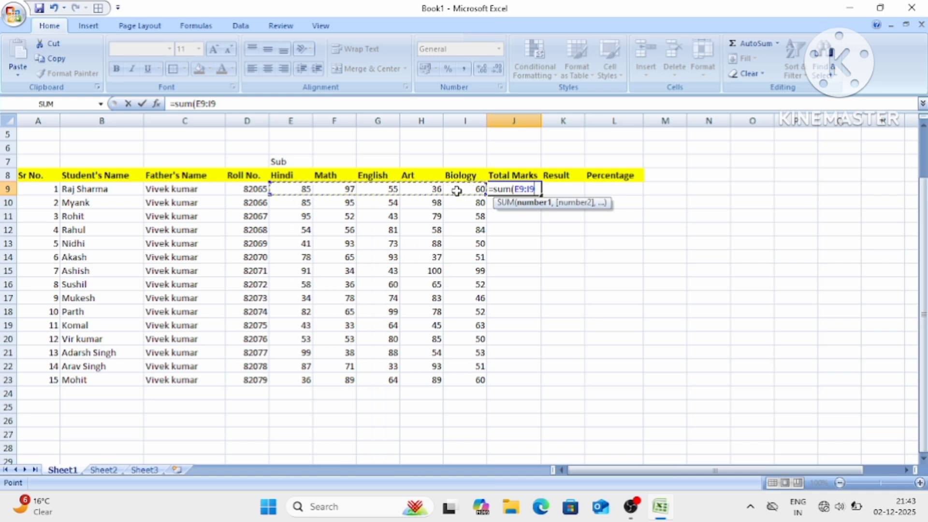
{"action": "type", "text": ")"}
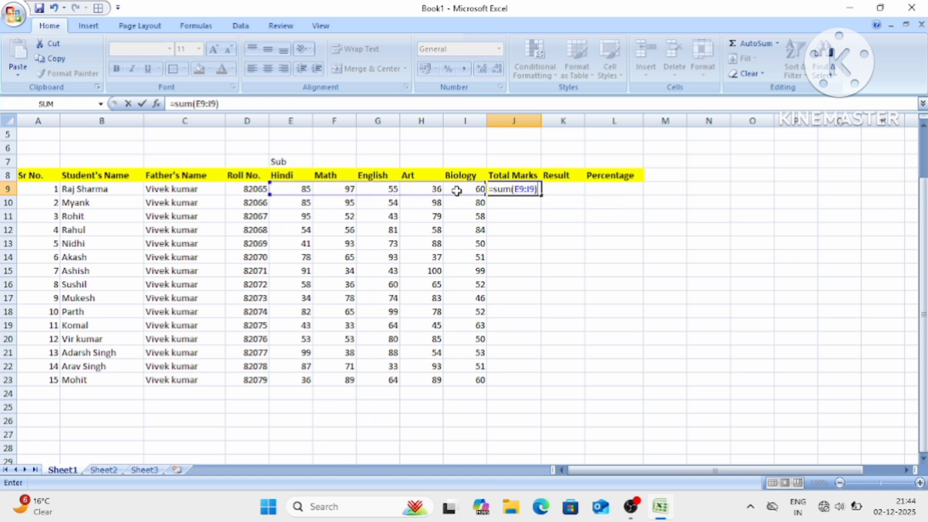
{"action": "key", "text": "Return"}
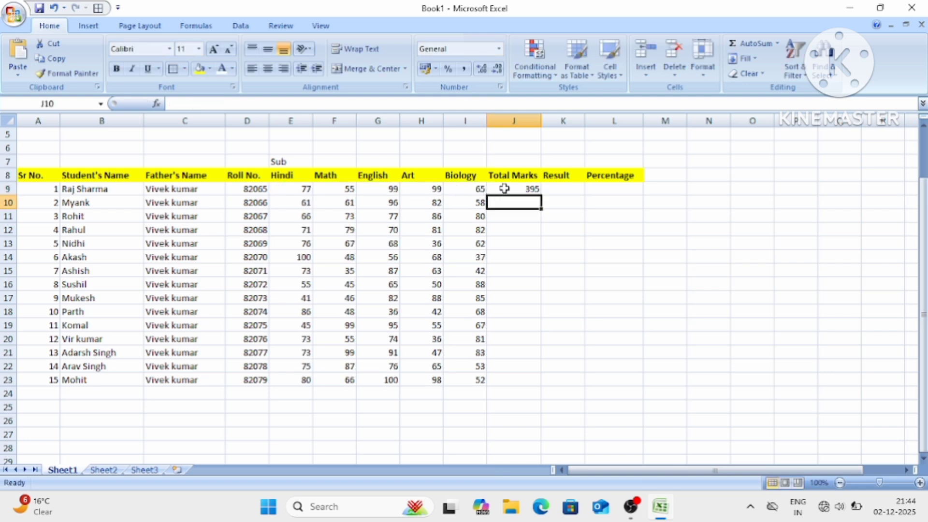
{"action": "left_click", "coordinate": [521, 190]}
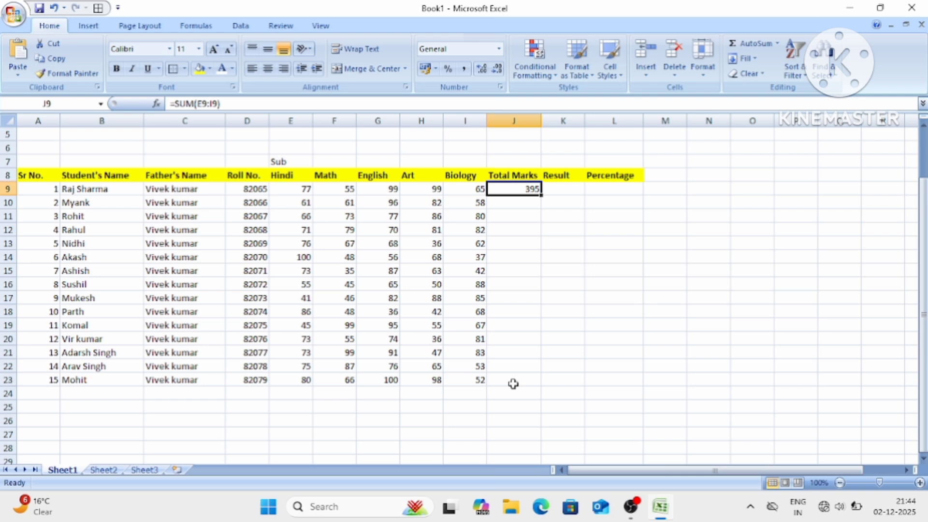
Copy J9's SUM formula down to J23 for all fifteen students.
{"action": "double_click", "coordinate": [542, 196]}
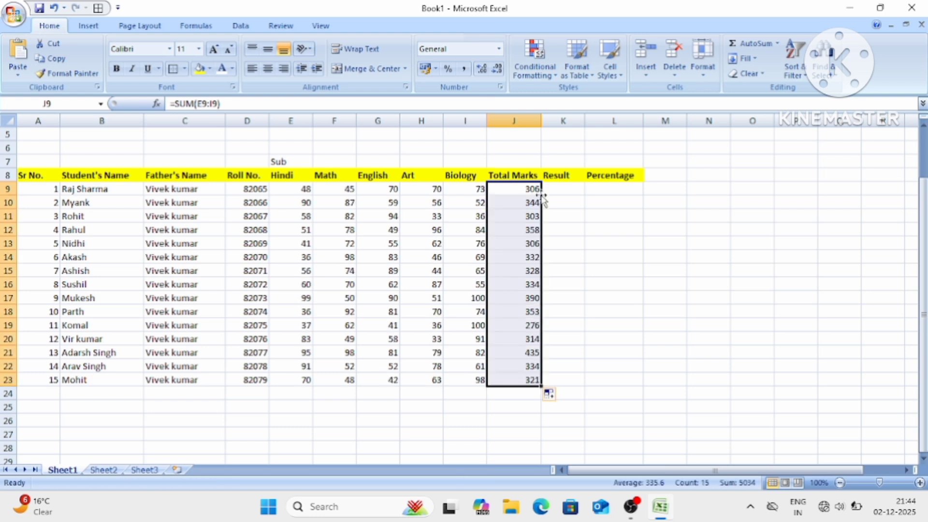
{"action": "left_click", "coordinate": [562, 248]}
{"action": "left_click", "coordinate": [561, 192]}
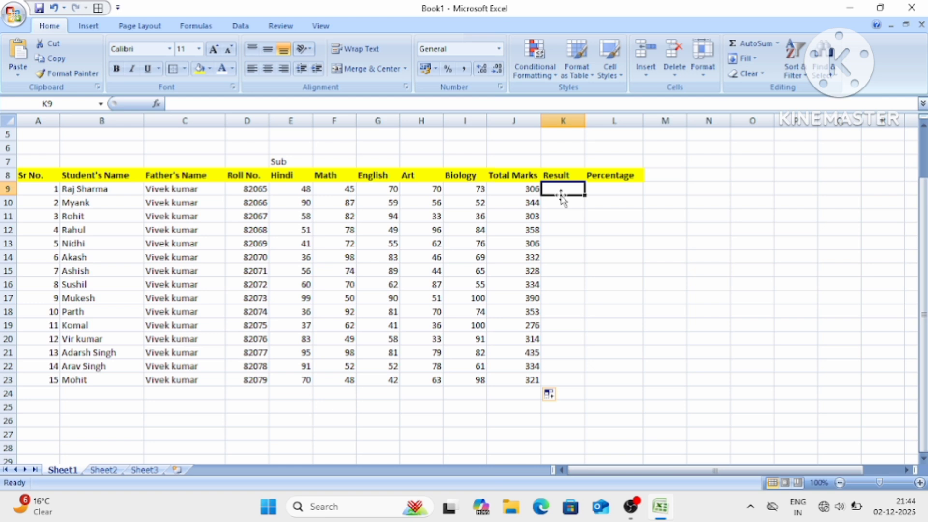
Enter =IF(J9>33,"pass","faill") in K9 as the first student's result.
{"action": "type", "text": "="}
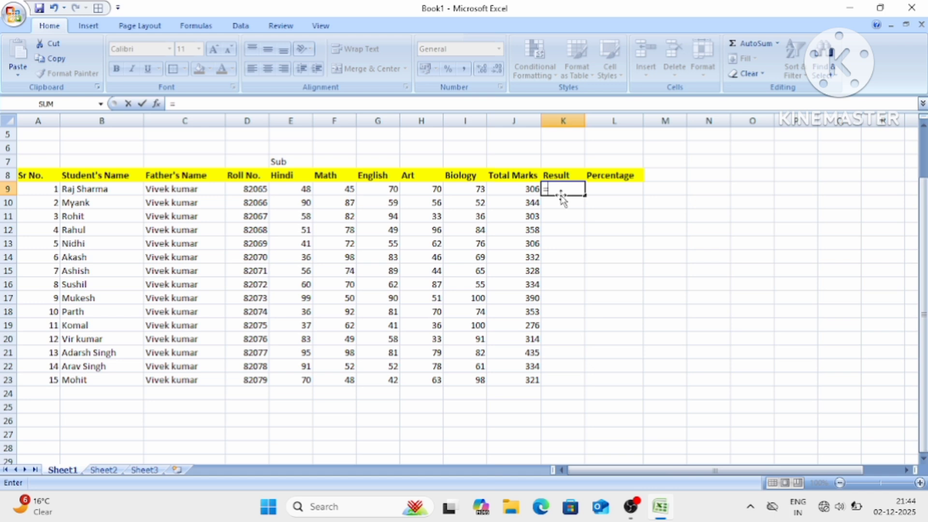
{"action": "type", "text": "if"}
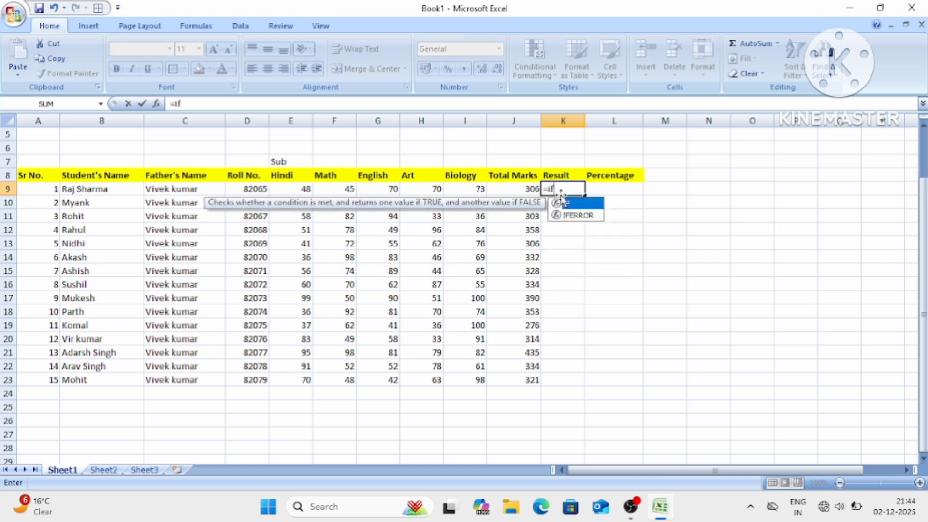
{"action": "type", "text": "("}
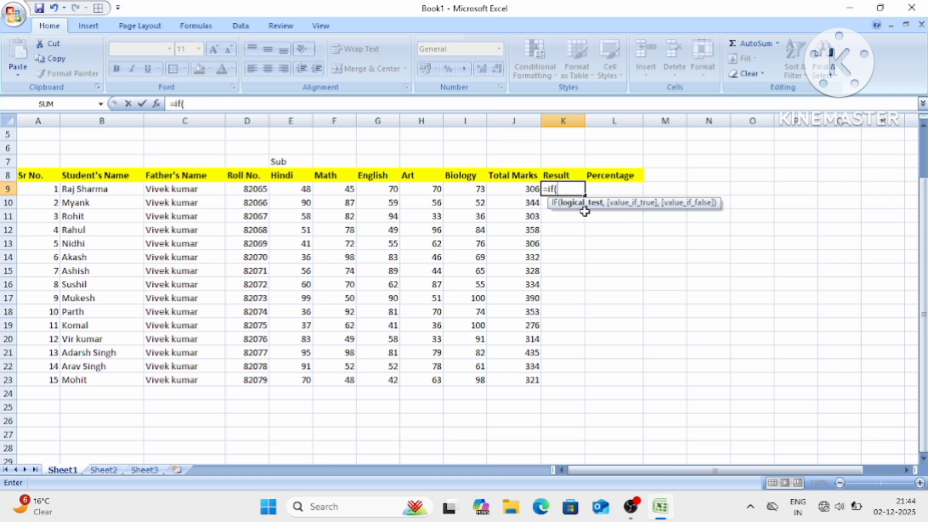
{"action": "left_click", "coordinate": [524, 190]}
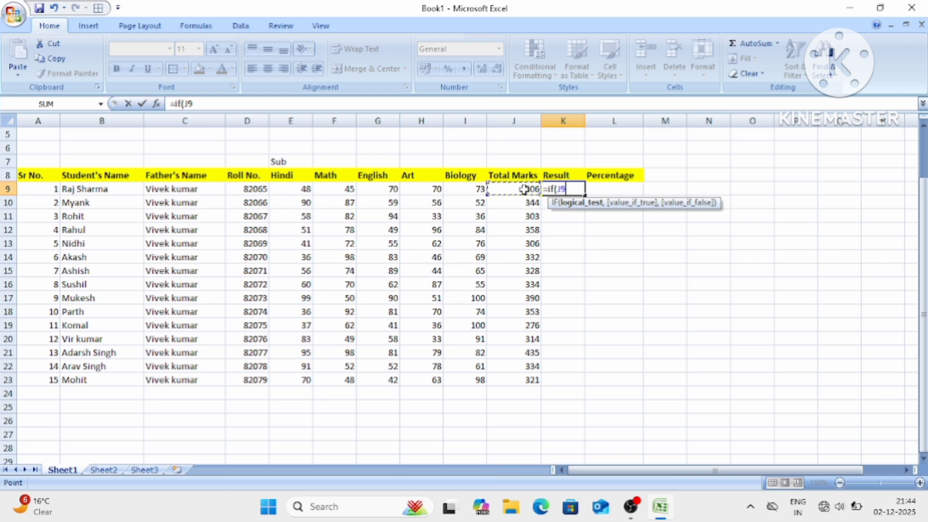
{"action": "type", "text": "<33,"}
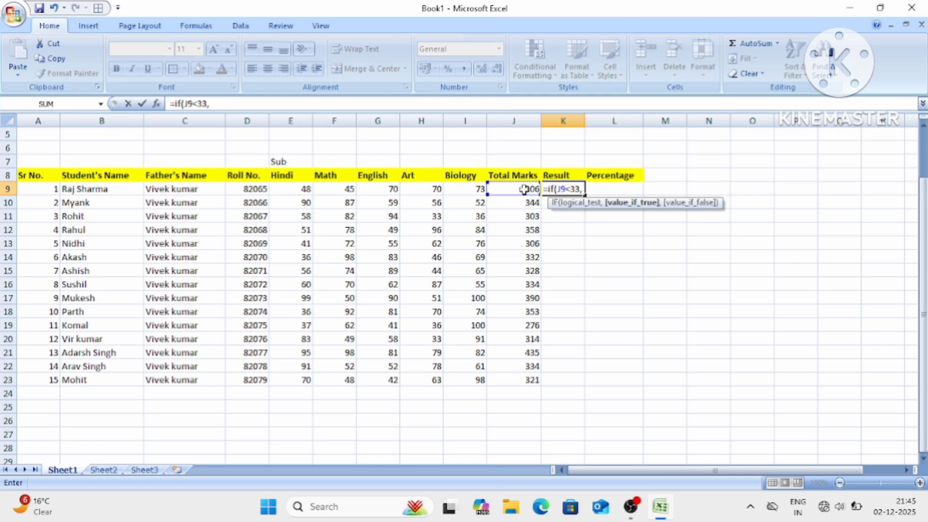
{"action": "type", "text": "\"fal"}
{"action": "key", "text": "BackSpace"}
{"action": "type", "text": "ill\","}
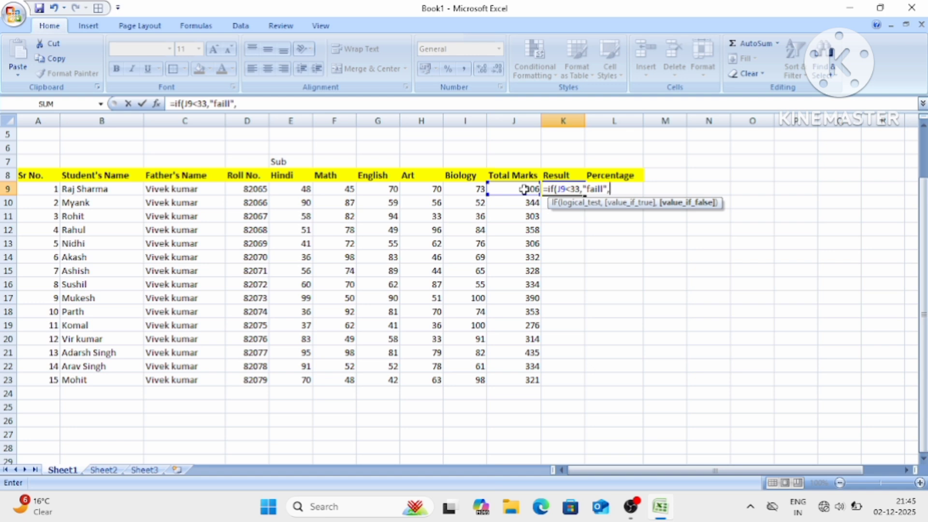
{"action": "key", "text": "BackSpace"}
{"action": "key", "text": "BackSpace"}
{"action": "key", "text": "BackSpace"}
{"action": "key", "text": "BackSpace"}
{"action": "key", "text": "BackSpace"}
{"action": "key", "text": "BackSpace"}
{"action": "key", "text": "BackSpace"}
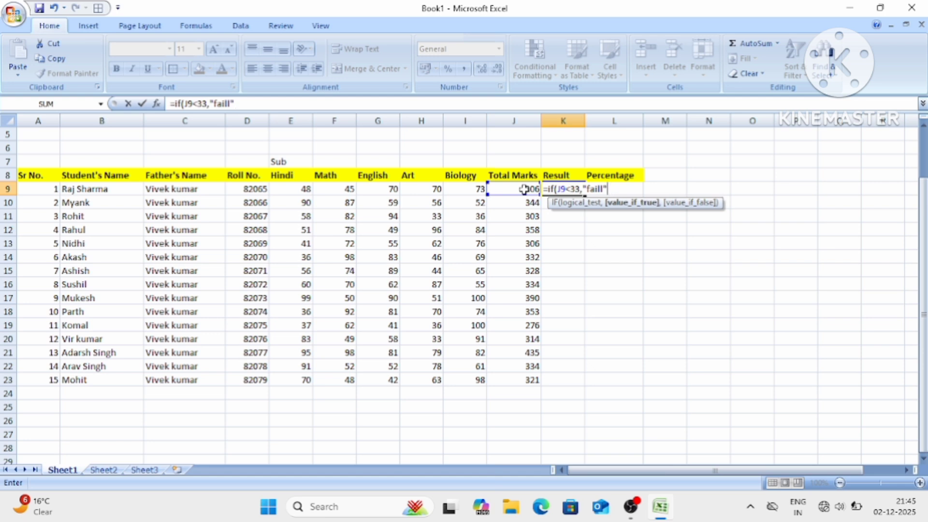
{"action": "key", "text": "BackSpace"}
{"action": "key", "text": "BackSpace"}
{"action": "key", "text": "BackSpace"}
{"action": "key", "text": "BackSpace"}
{"action": "key", "text": "BackSpace"}
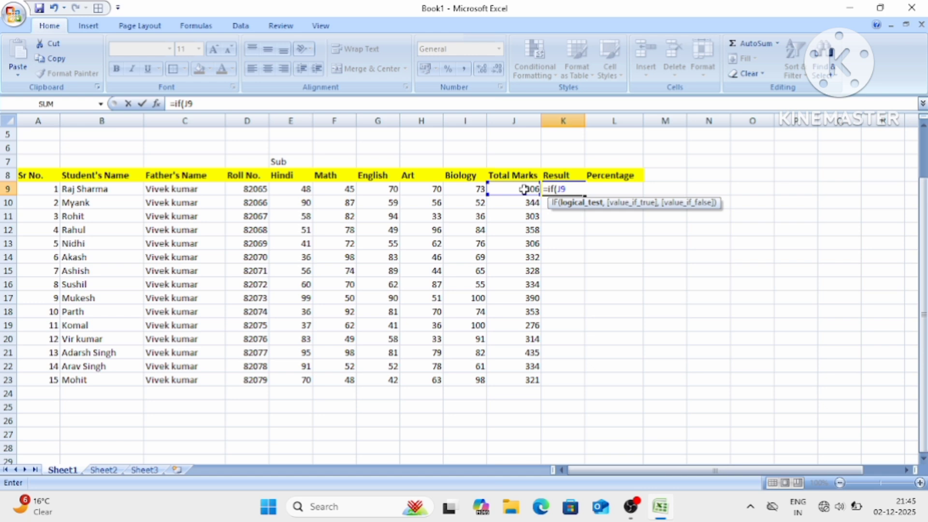
{"action": "type", "text": ">33,\"pas"}
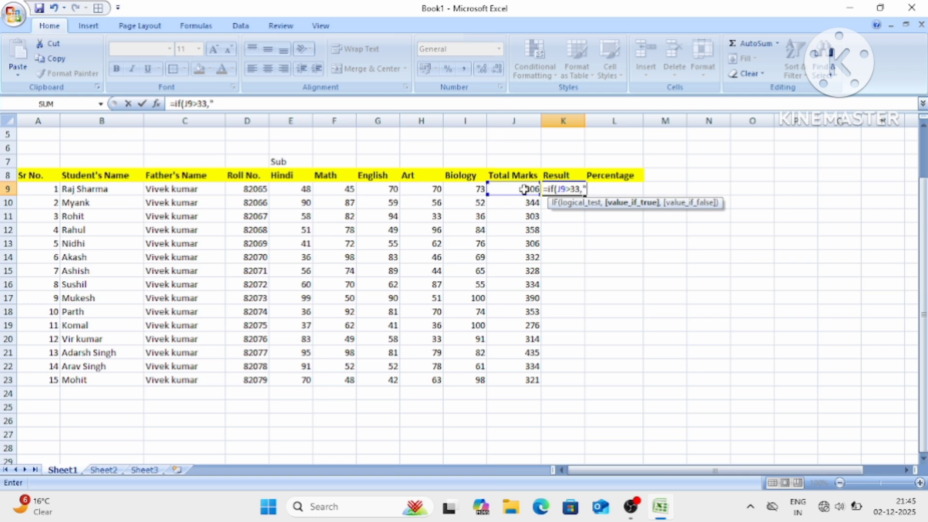
{"action": "type", "text": "s\",\""}
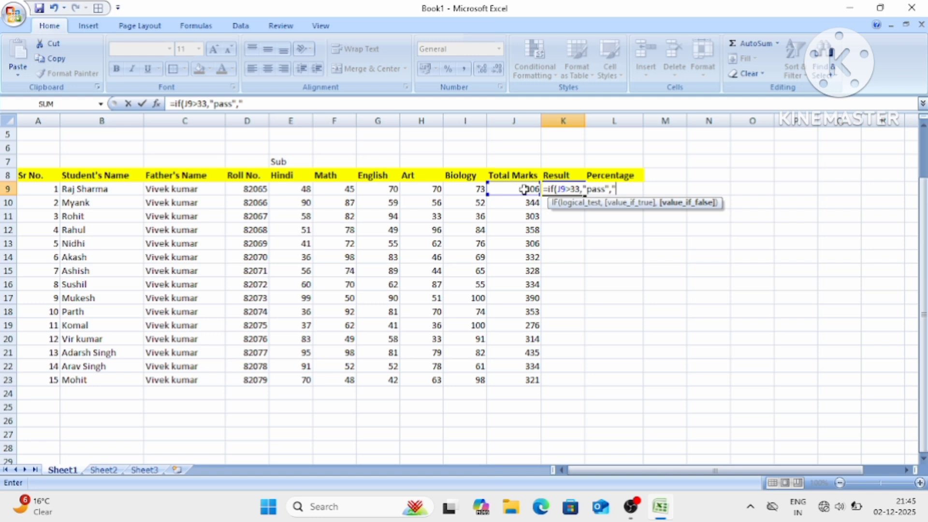
{"action": "type", "text": "faill\")"}
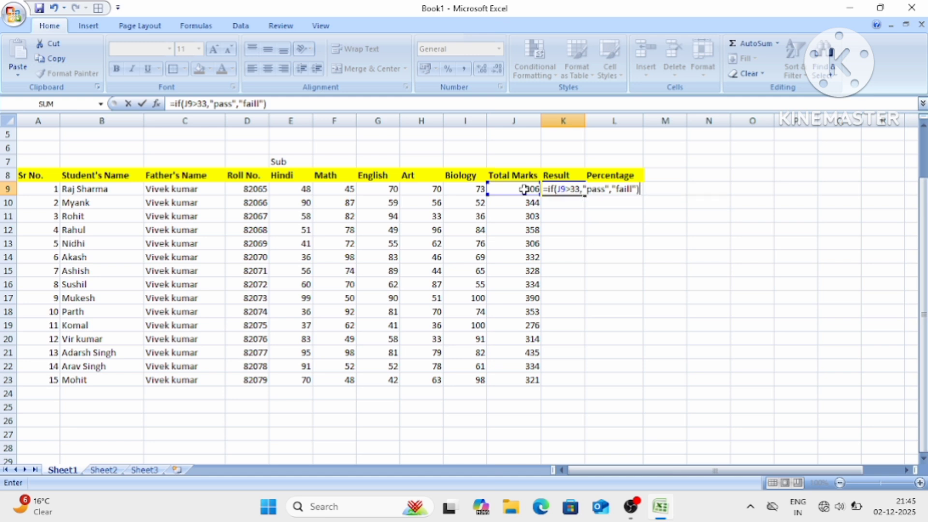
{"action": "key", "text": "Return"}
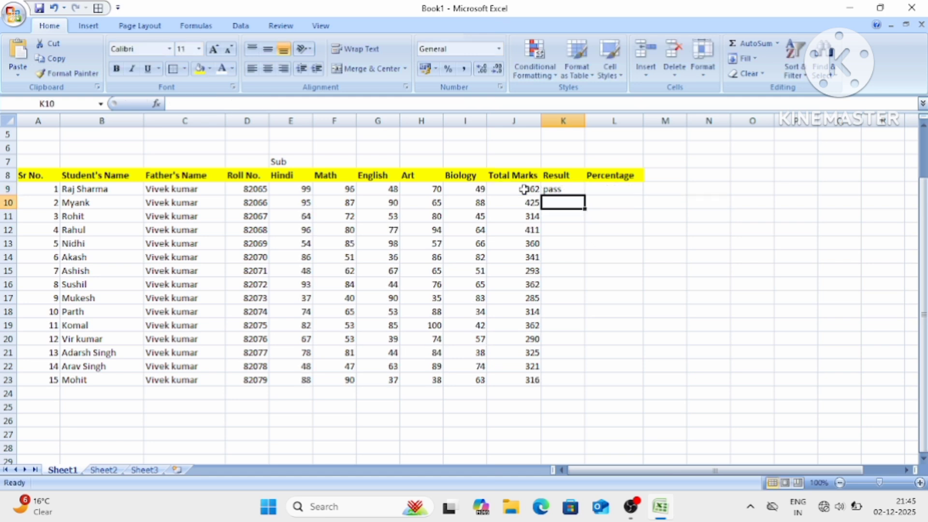
Fill the pass/fail formula down K9:K23 so every student shows pass.
{"action": "left_click", "coordinate": [553, 192]}
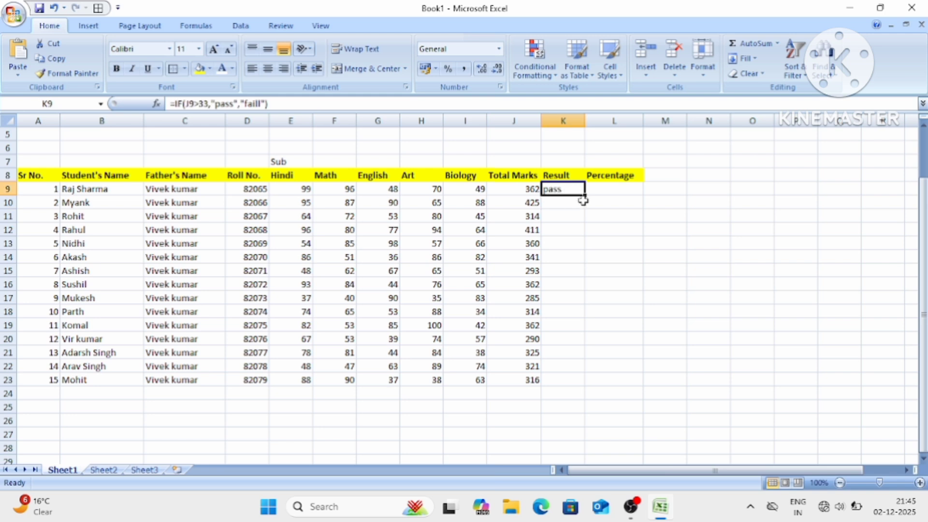
{"action": "mouse_move", "coordinate": [586, 197]}
{"action": "left_mouse_down"}
{"action": "mouse_move", "coordinate": [587, 294]}
{"action": "mouse_move", "coordinate": [593, 241]}
{"action": "mouse_move", "coordinate": [580, 196]}
{"action": "left_mouse_up"}
{"action": "left_click", "coordinate": [593, 201]}
{"action": "left_click", "coordinate": [562, 201]}
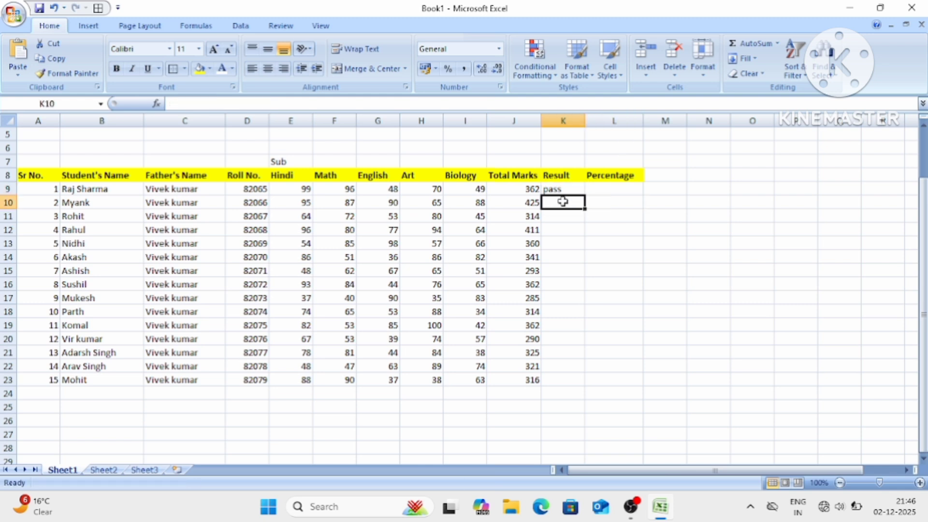
{"action": "left_click", "coordinate": [563, 220]}
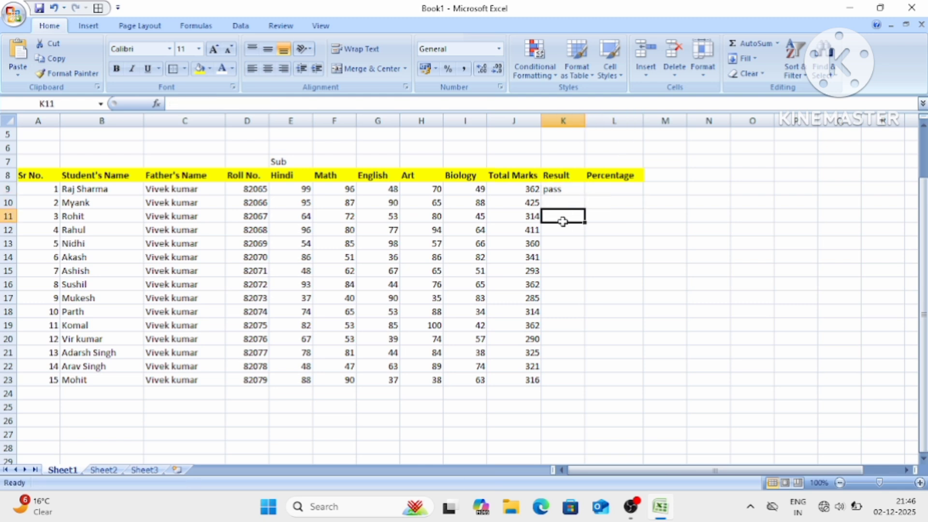
{"action": "left_click", "coordinate": [565, 199]}
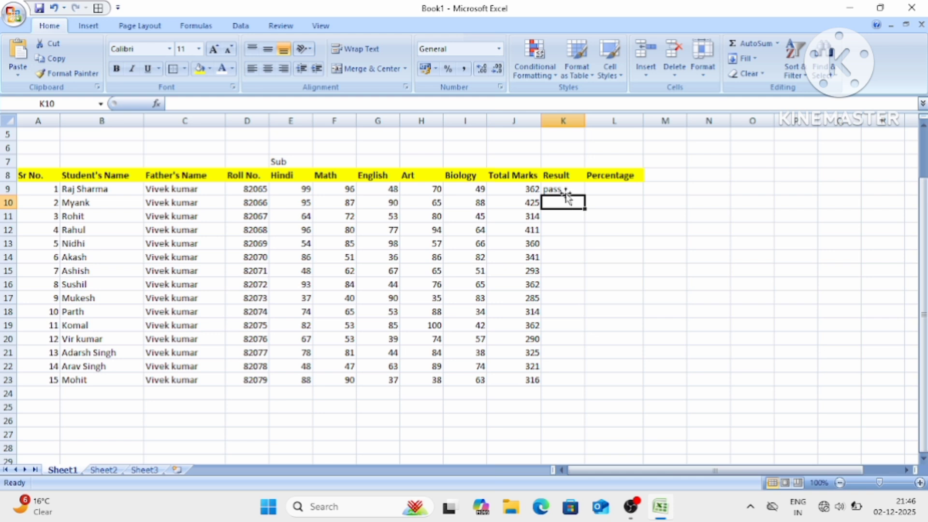
{"action": "left_click", "coordinate": [565, 190]}
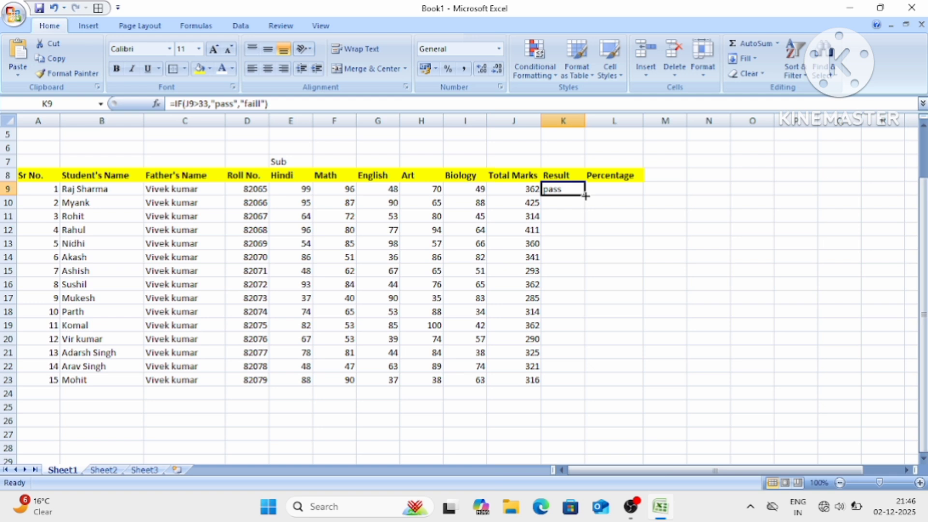
{"action": "double_click", "coordinate": [585, 196]}
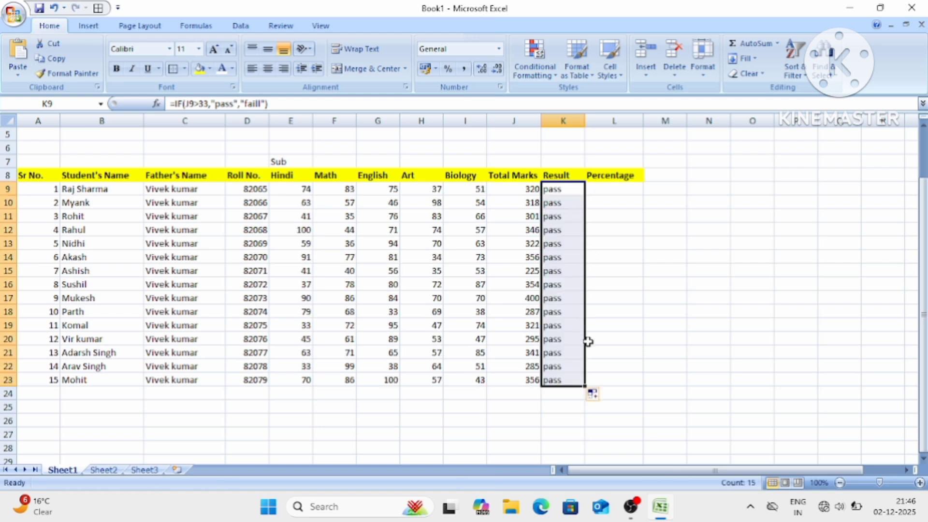
Enter =(J9*100/500) in L9 for the first student's percentage.
{"action": "left_click", "coordinate": [610, 190]}
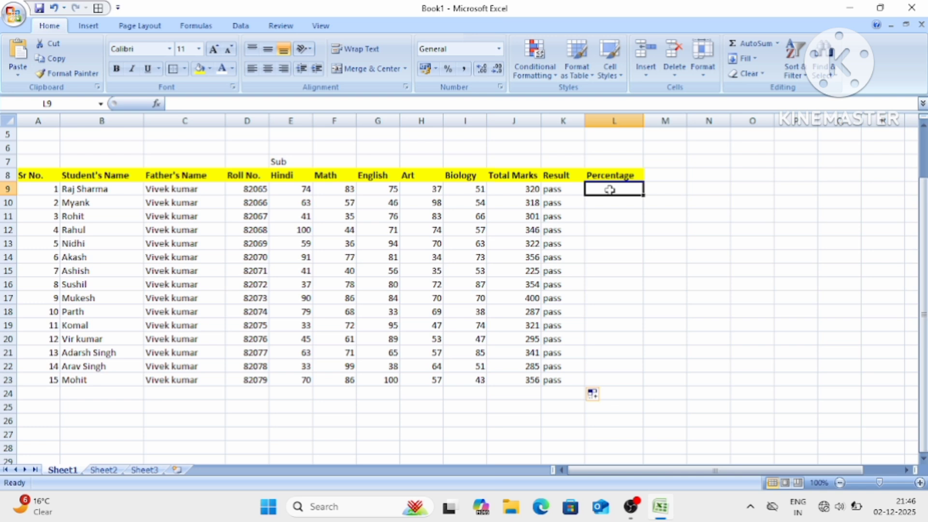
{"action": "type", "text": "="}
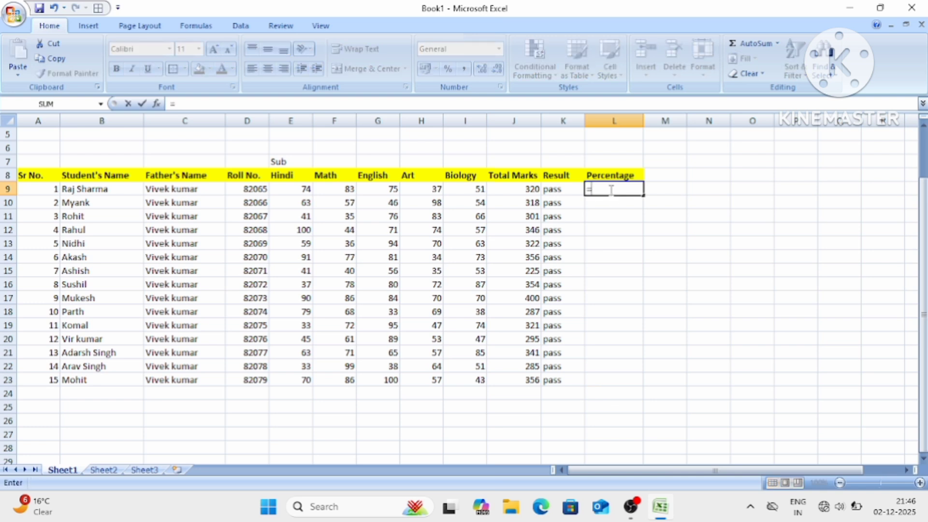
{"action": "type", "text": "("}
{"action": "left_click", "coordinate": [515, 191]}
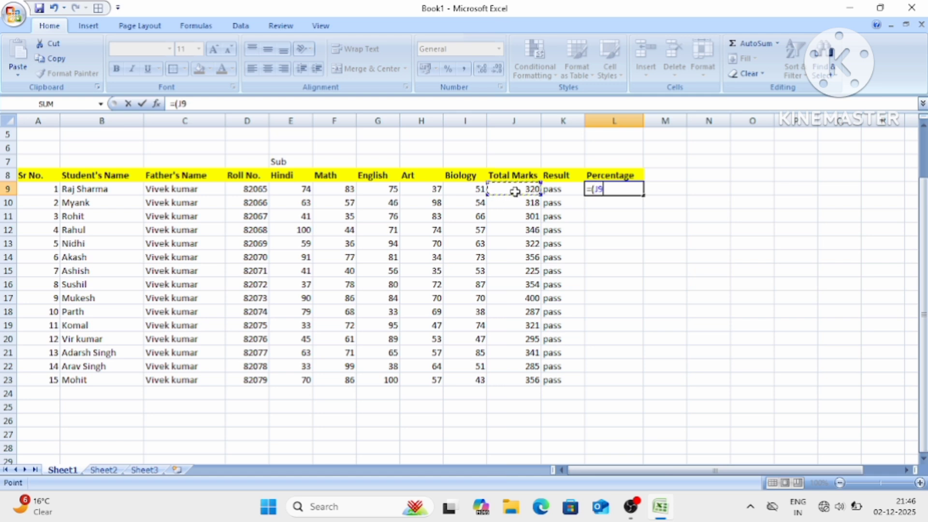
{"action": "type", "text": "*"}
{"action": "type", "text": "100"}
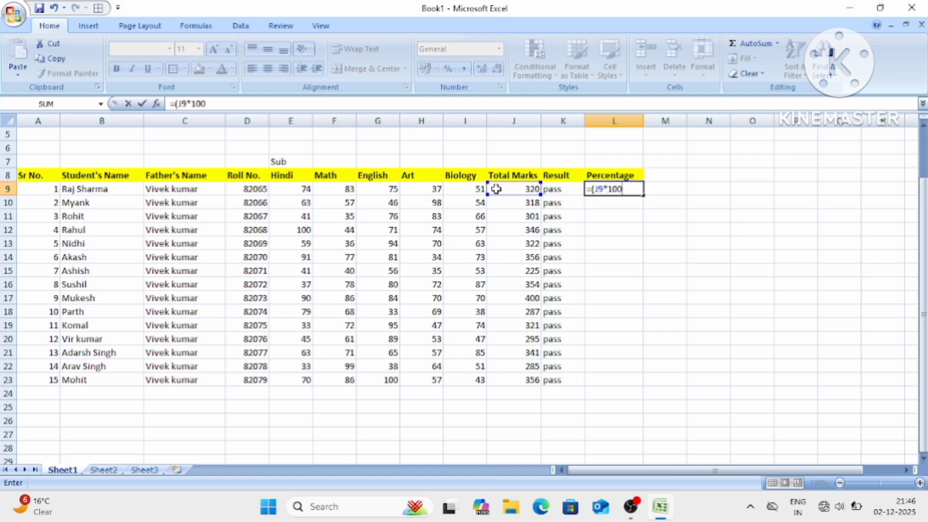
{"action": "type", "text": "/"}
{"action": "type", "text": "500"}
{"action": "type", "text": ")"}
{"action": "key", "text": "Return"}
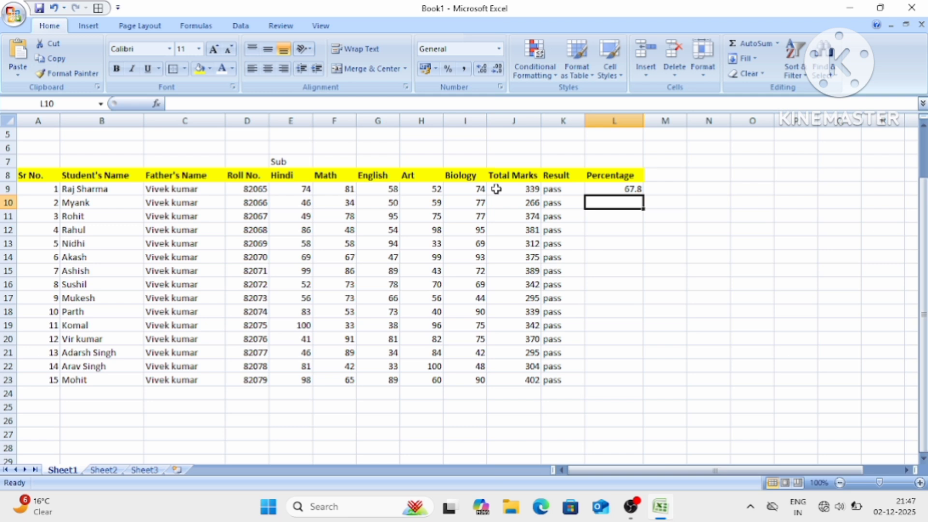
Fill the percentage formula down L9:L23 for all fifteen students.
{"action": "left_click", "coordinate": [586, 157]}
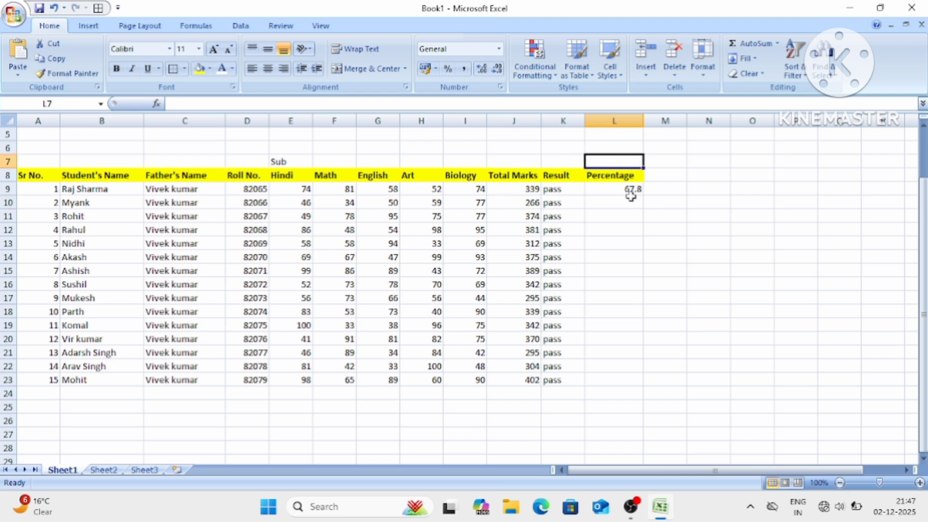
{"action": "left_click", "coordinate": [629, 191]}
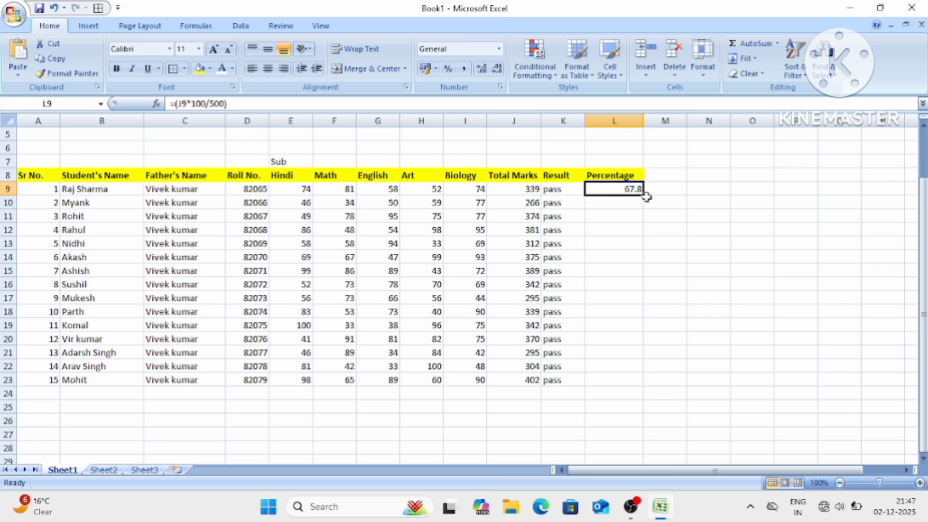
{"action": "double_click", "coordinate": [643, 195]}
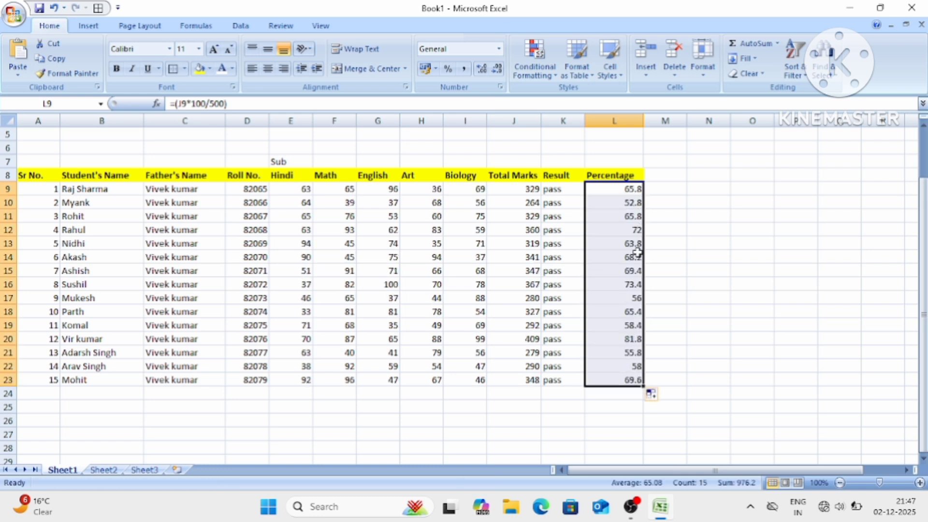
{"action": "left_click", "coordinate": [615, 404]}
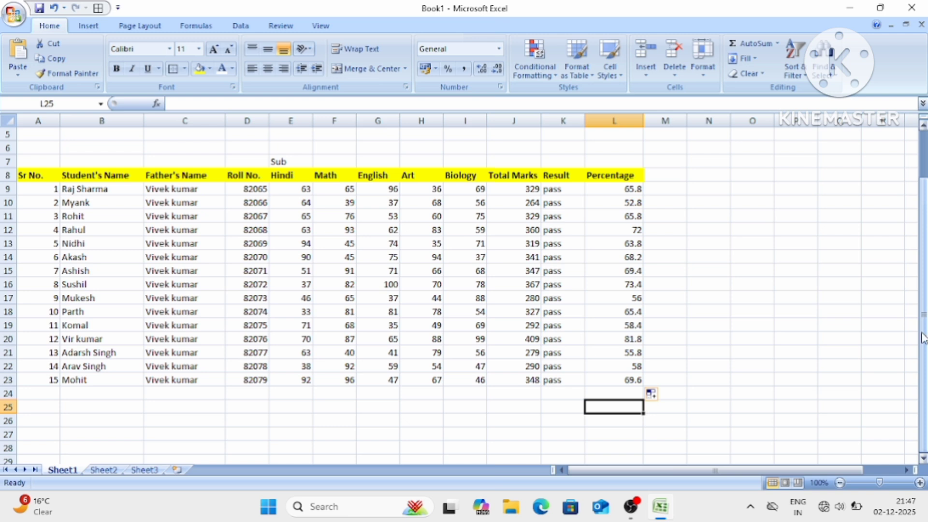
Re-merge the green Mark Sheet banner starting at A1 so it also covers columns A and B.
{"action": "left_click_drag", "start_coordinate": [923, 337], "coordinate": [924, 304]}
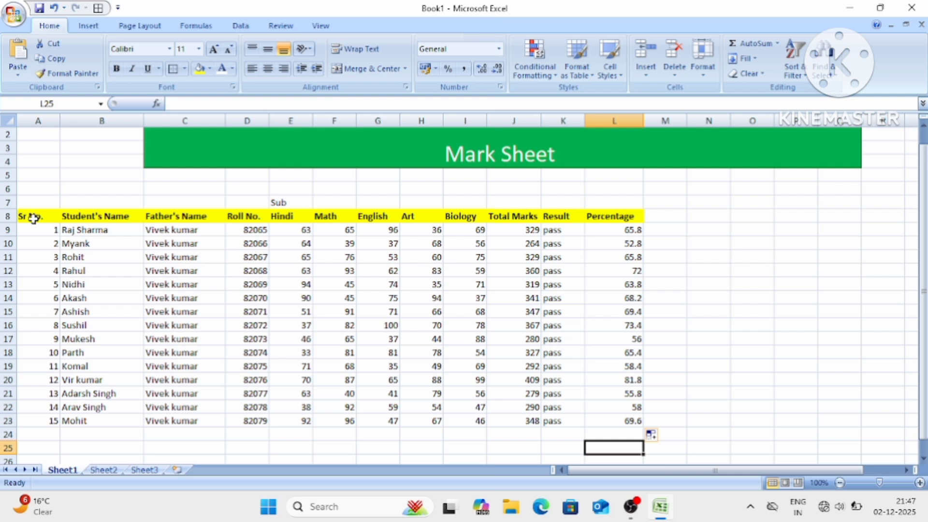
{"action": "left_click", "coordinate": [44, 129]}
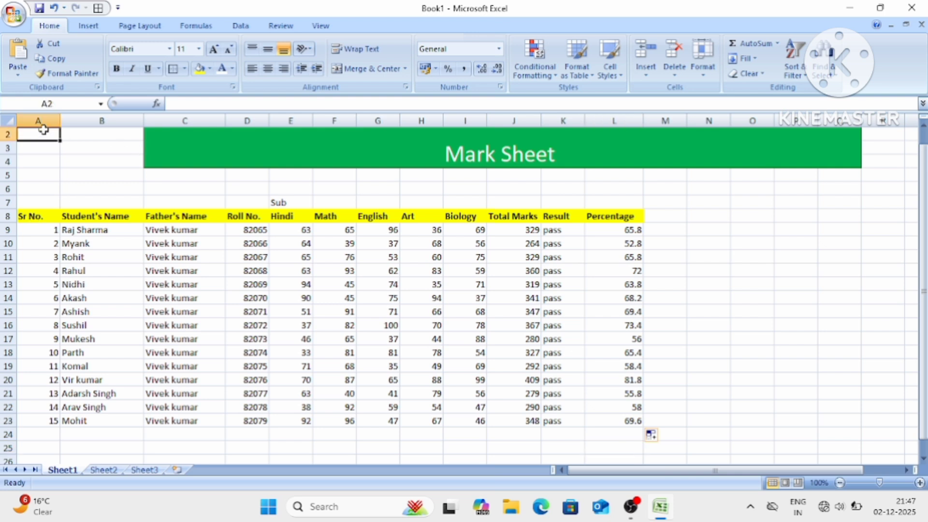
{"action": "left_click_drag", "start_coordinate": [43, 130], "coordinate": [104, 154]}
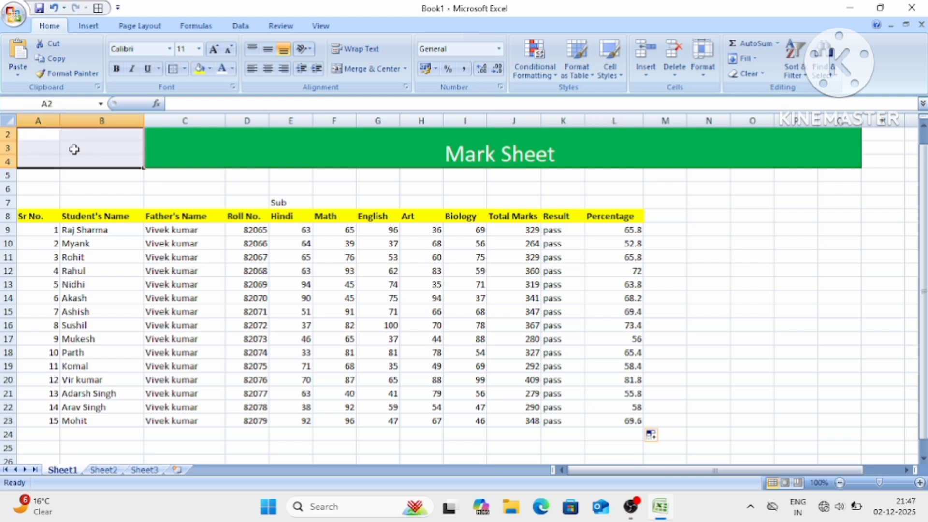
{"action": "left_click_drag", "start_coordinate": [42, 128], "coordinate": [209, 141]}
{"action": "left_click", "coordinate": [351, 68]}
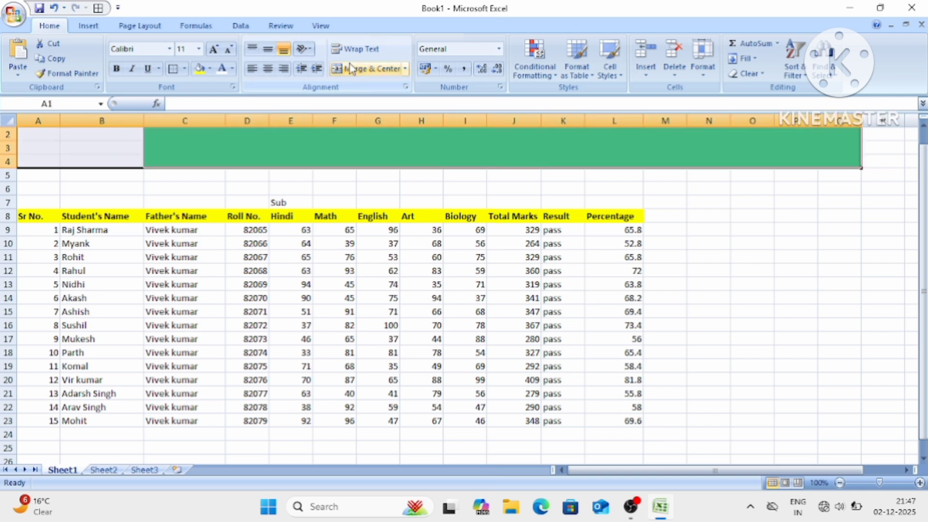
{"action": "left_click", "coordinate": [351, 69]}
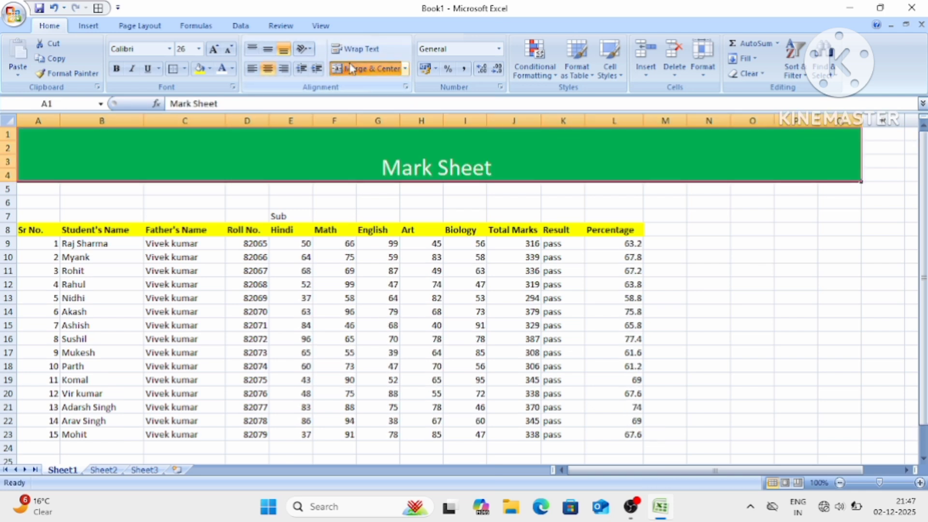
{"action": "left_click", "coordinate": [279, 216]}
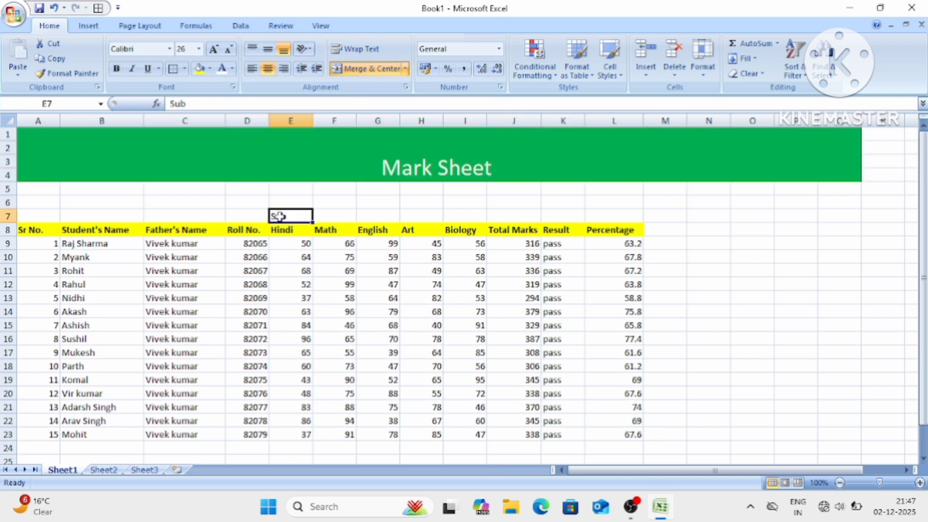
{"action": "left_click", "coordinate": [37, 231]}
{"action": "left_click", "coordinate": [246, 296]}
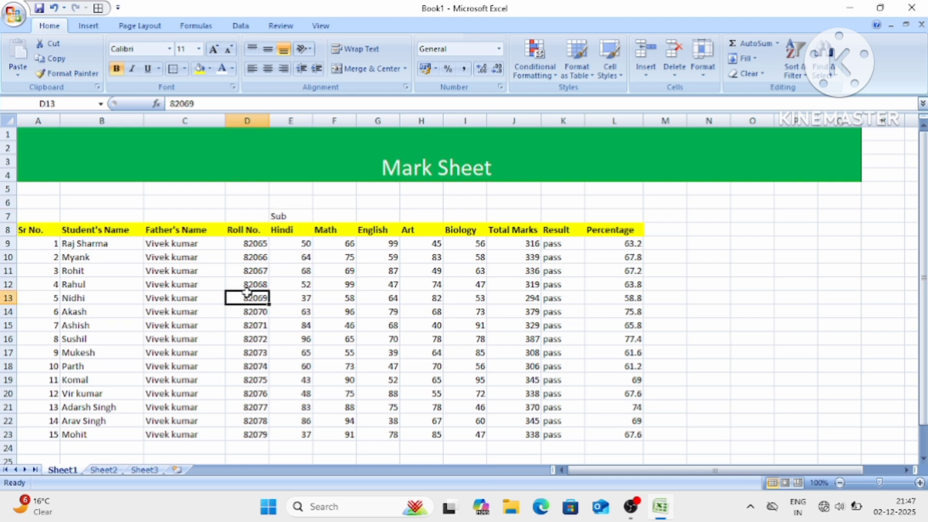
{"action": "left_click", "coordinate": [353, 326]}
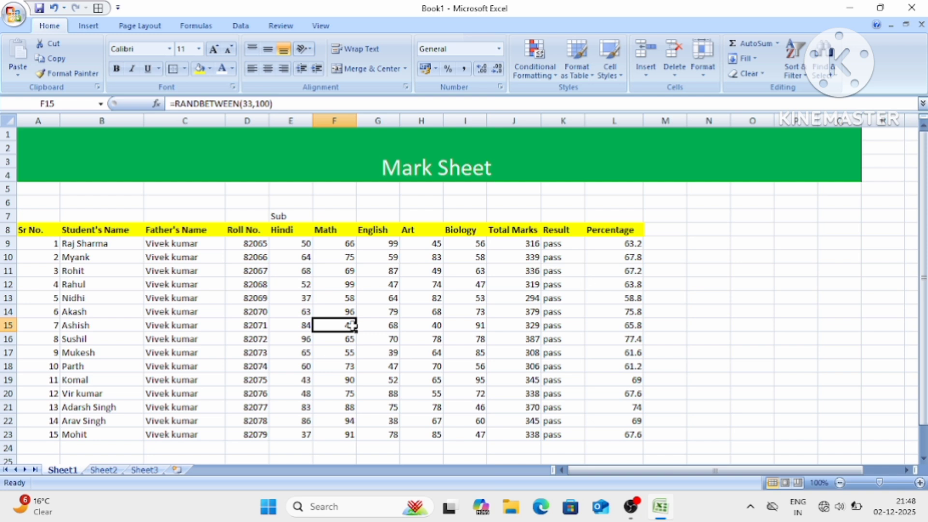
Convert A7:L23 into a table with 'My table has headers' checked, creating Table2.
{"action": "key", "text": "ctrl+a"}
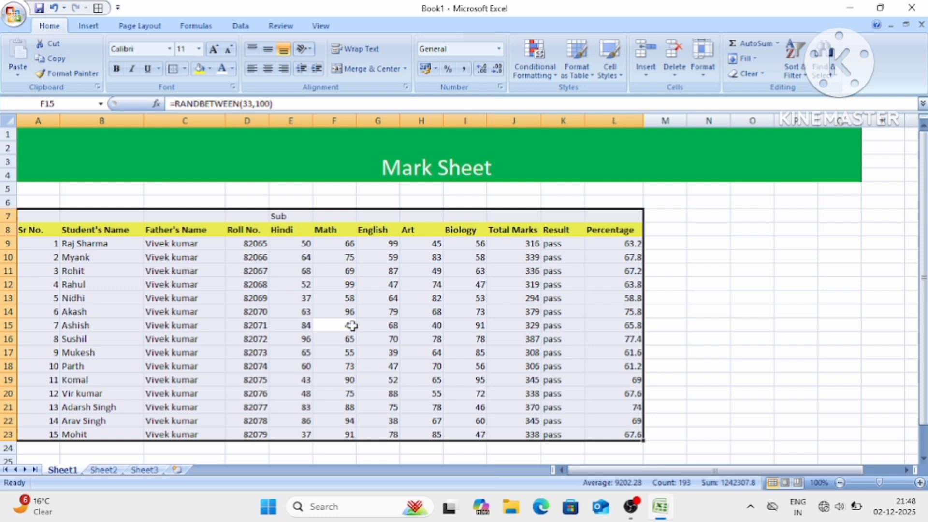
{"action": "key", "text": "ctrl+t"}
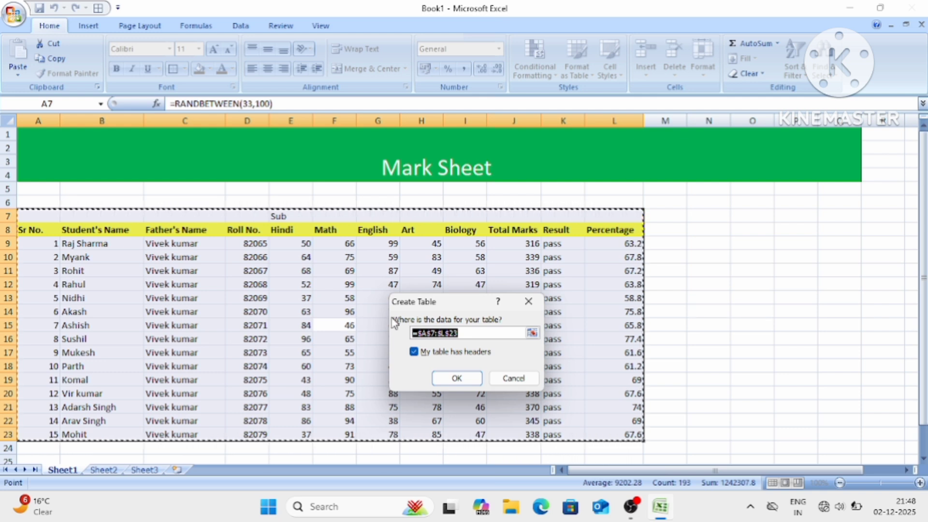
{"action": "left_click", "coordinate": [414, 352]}
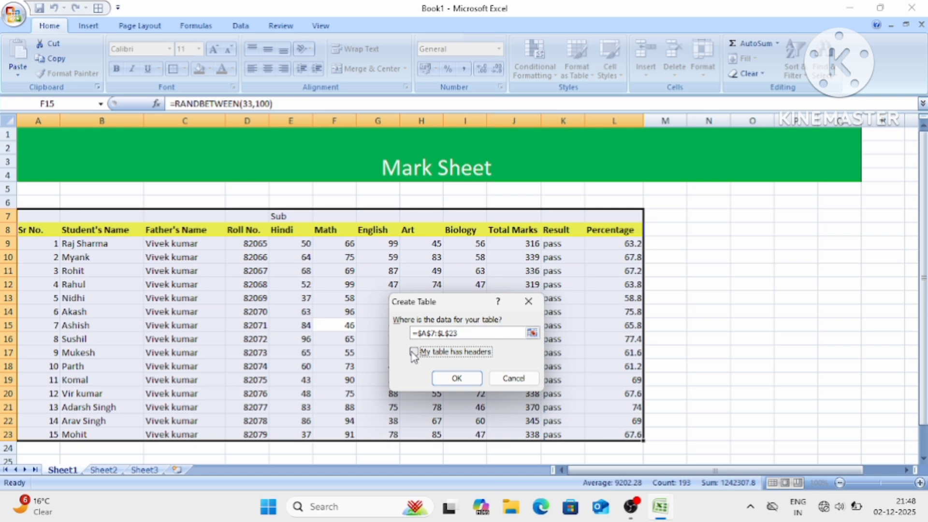
{"action": "key", "text": "Return"}
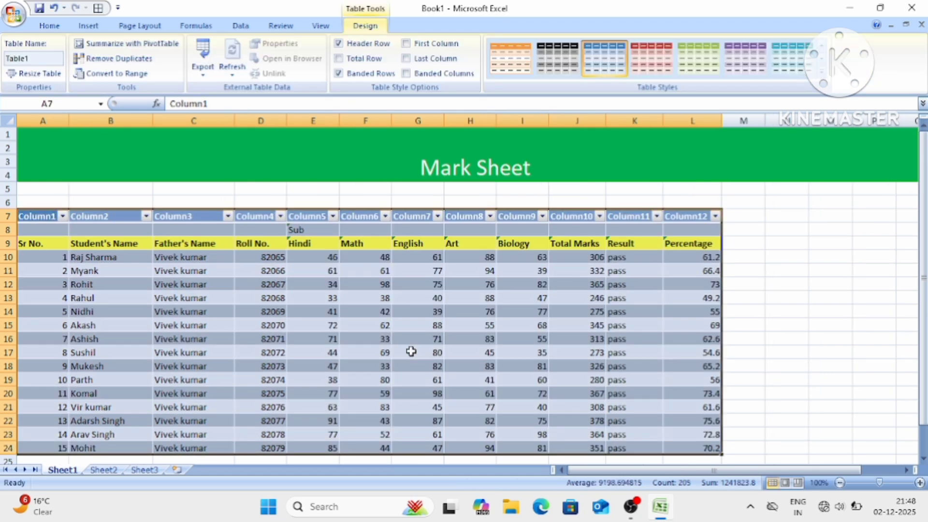
{"action": "key", "text": "ctrl+z"}
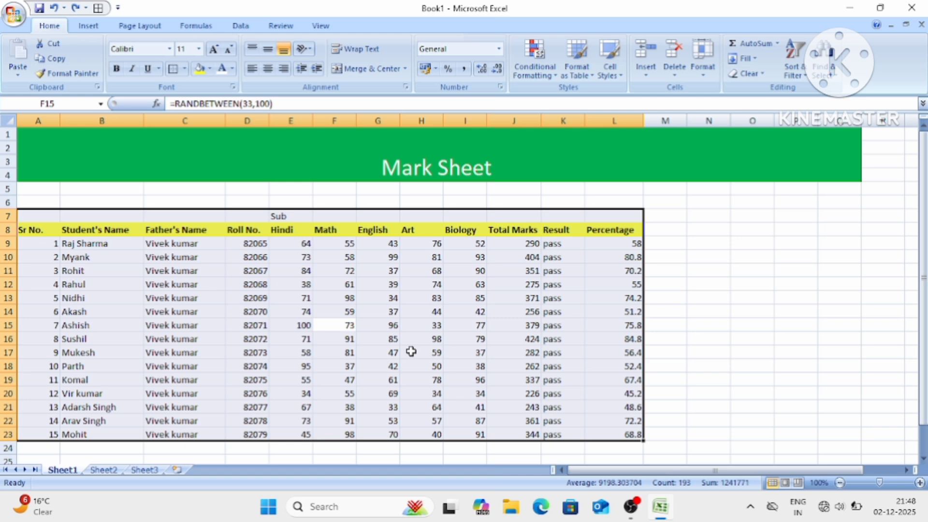
{"action": "key", "text": "ctrl+t"}
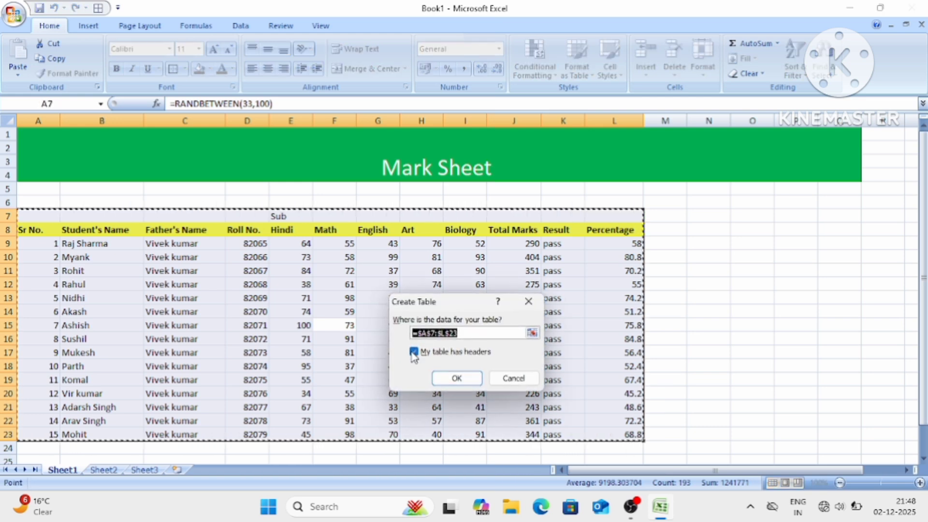
{"action": "key", "text": "Return"}
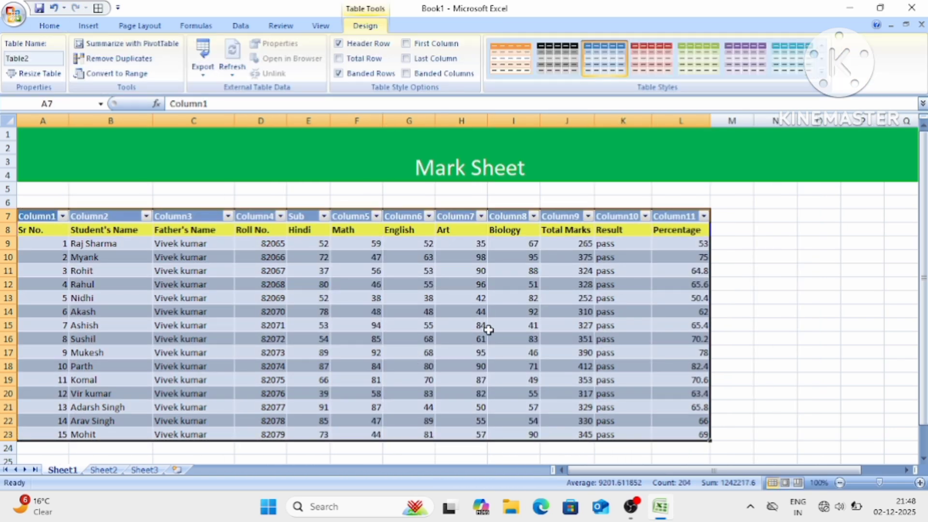
{"action": "left_click", "coordinate": [488, 328]}
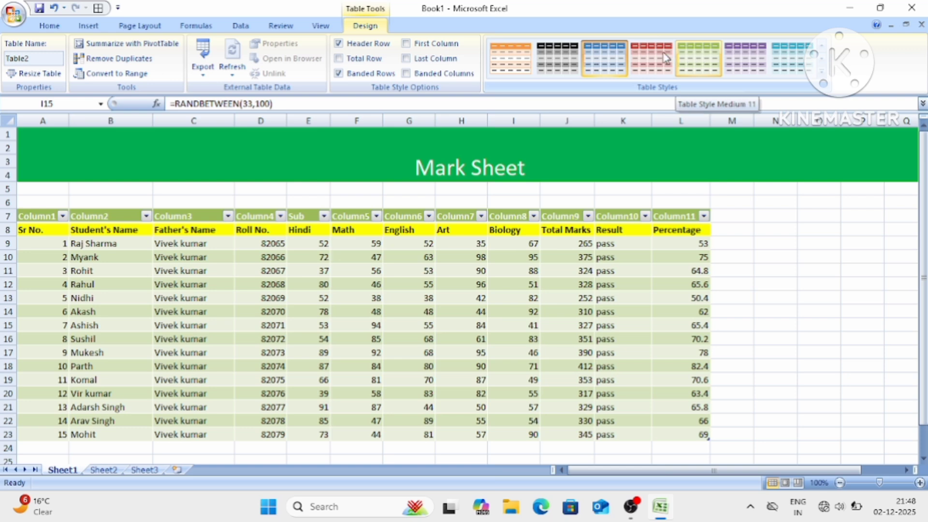
Apply the black Medium table style with grey banded rows to Table2.
{"action": "left_click", "coordinate": [660, 57]}
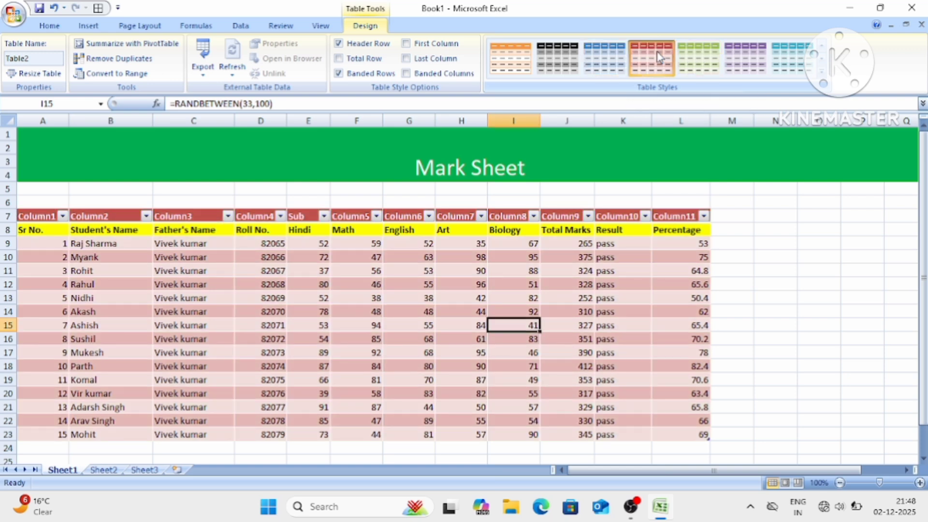
{"action": "left_click", "coordinate": [822, 73]}
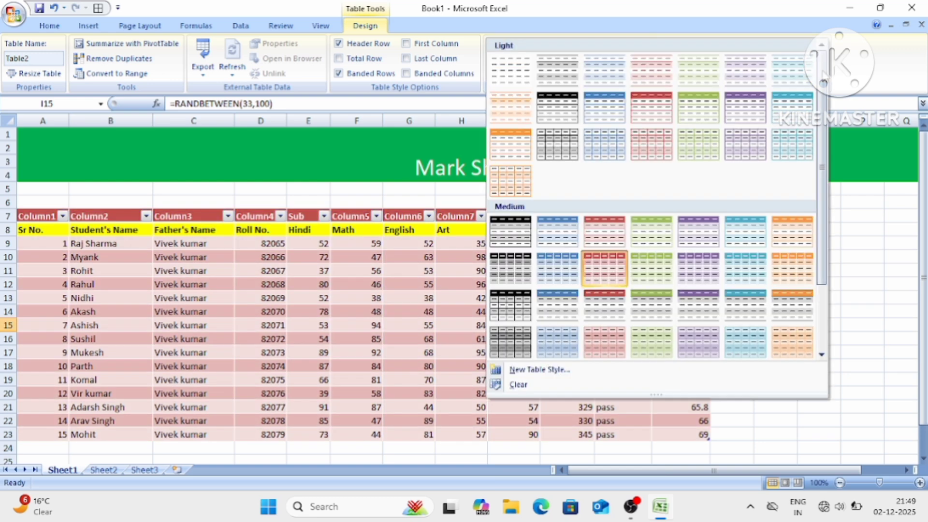
{"action": "left_click", "coordinate": [526, 222]}
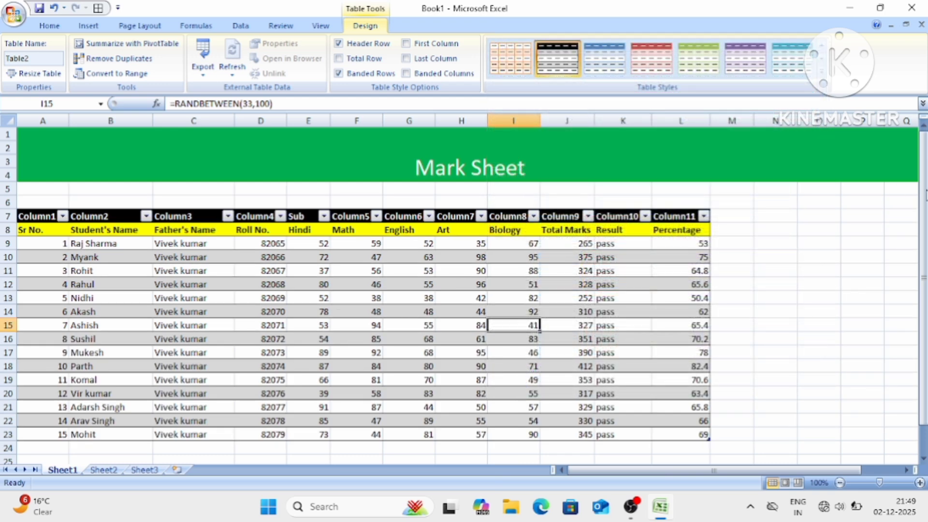
{"action": "mouse_move", "coordinate": [925, 193]}
{"action": "left_mouse_down"}
{"action": "mouse_move", "coordinate": [925, 209]}
{"action": "mouse_move", "coordinate": [923, 175]}
{"action": "left_mouse_up"}
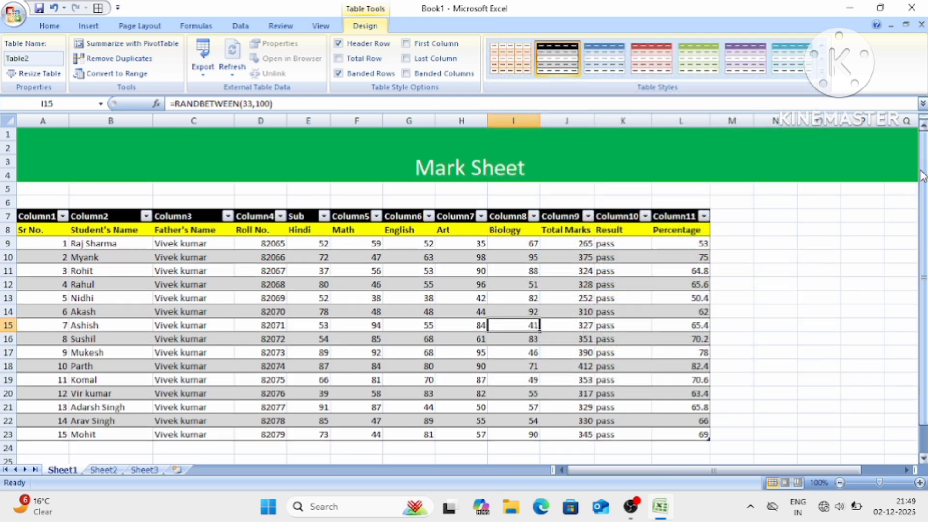
{"action": "left_click", "coordinate": [531, 164]}
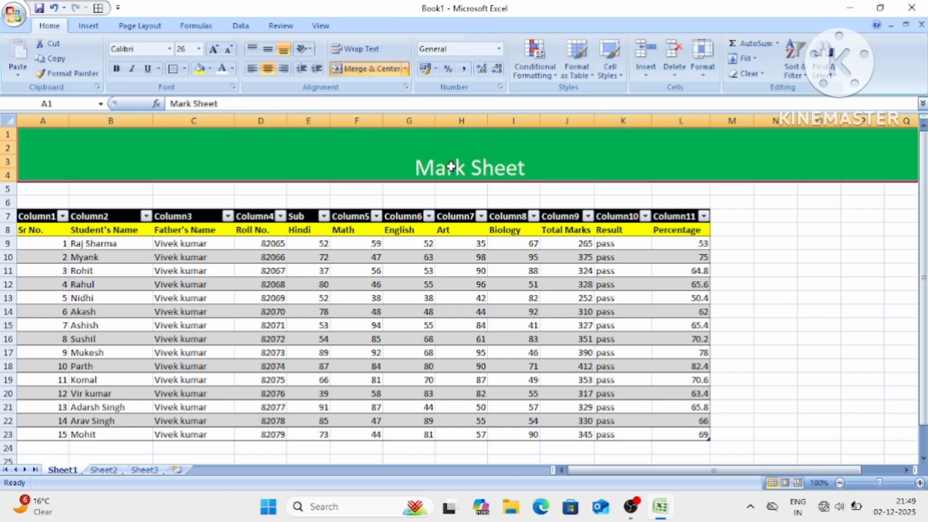
Enlarge the Mark Sheet title text to 72 points.
{"action": "double_click", "coordinate": [530, 160]}
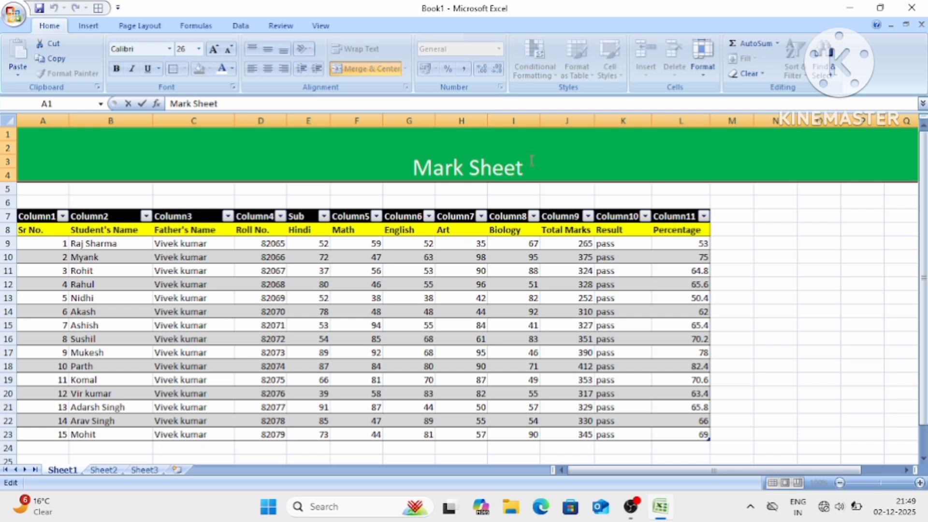
{"action": "left_click_drag", "start_coordinate": [529, 162], "coordinate": [395, 163]}
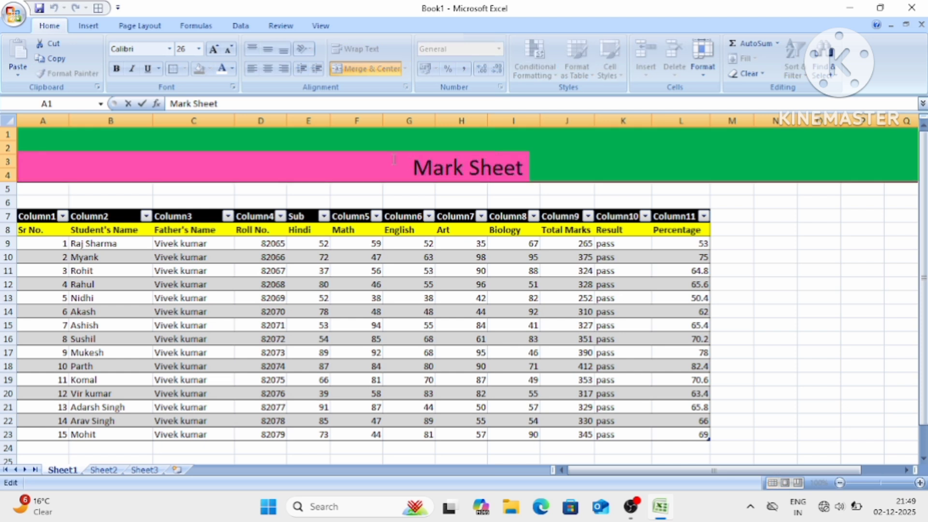
{"action": "left_click", "coordinate": [213, 49]}
{"action": "left_click", "coordinate": [213, 50]}
{"action": "left_click", "coordinate": [213, 50]}
{"action": "left_click", "coordinate": [213, 50]}
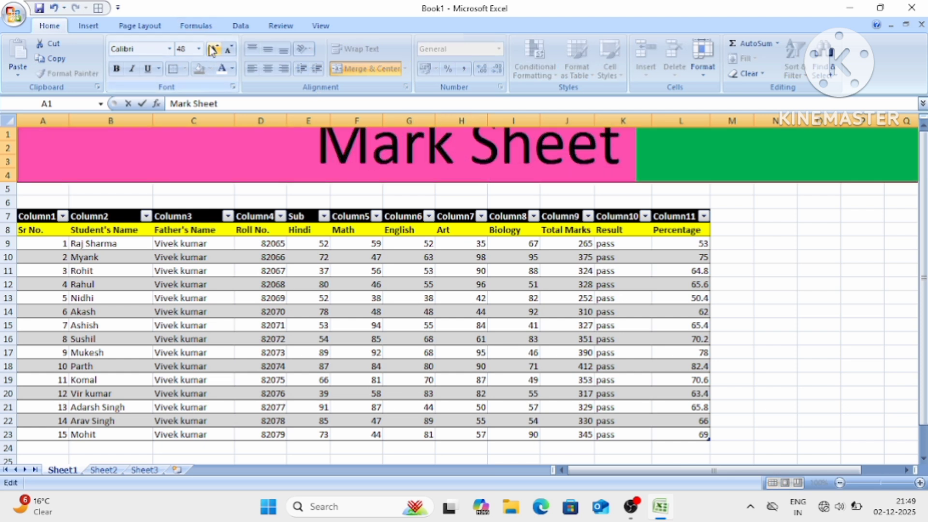
{"action": "left_click", "coordinate": [750, 262]}
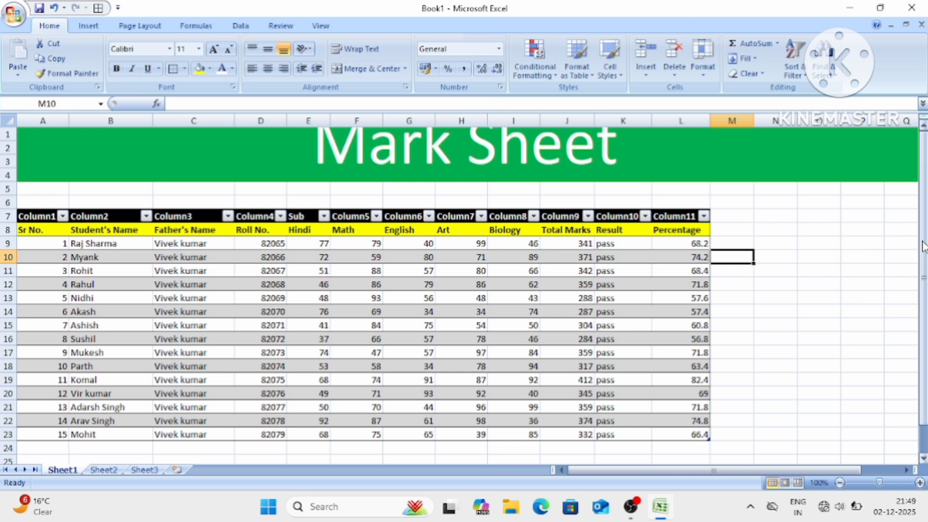
Re-merge the green banner across A1:Q5 so the title sits centred.
{"action": "mouse_move", "coordinate": [923, 242]}
{"action": "left_mouse_down"}
{"action": "mouse_move", "coordinate": [922, 251]}
{"action": "mouse_move", "coordinate": [923, 223]}
{"action": "left_mouse_up"}
{"action": "left_click_drag", "start_coordinate": [45, 167], "coordinate": [128, 182]}
{"action": "left_click", "coordinate": [358, 67]}
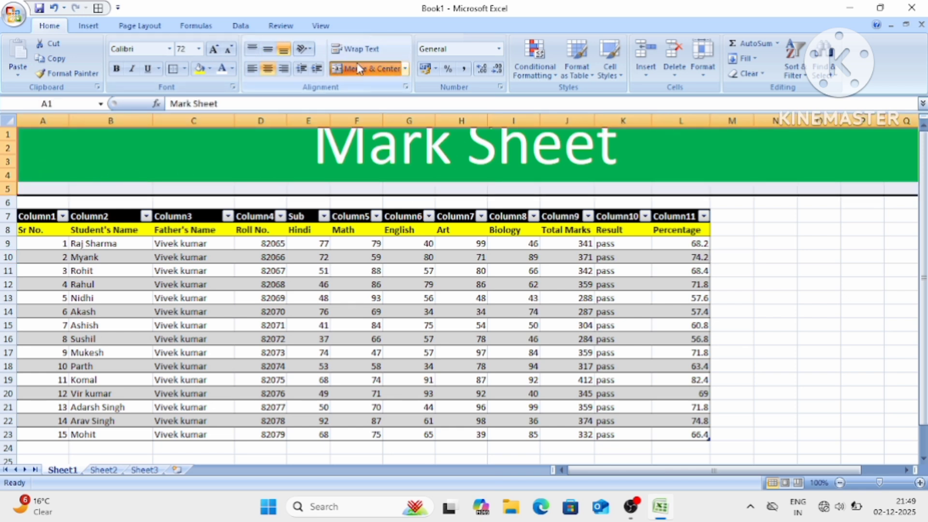
{"action": "left_click", "coordinate": [358, 67]}
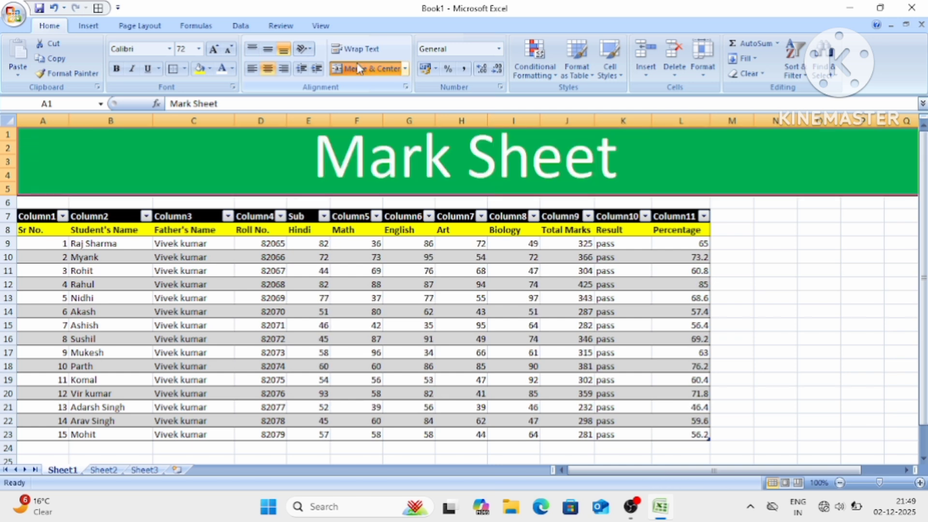
{"action": "left_click", "coordinate": [795, 296]}
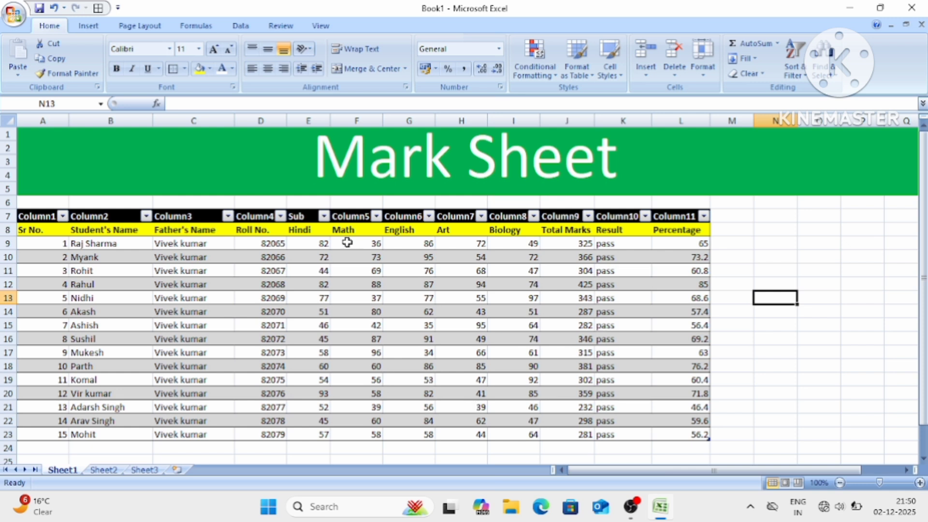
Fill the Sub header cell E7 with red.
{"action": "left_click", "coordinate": [310, 219]}
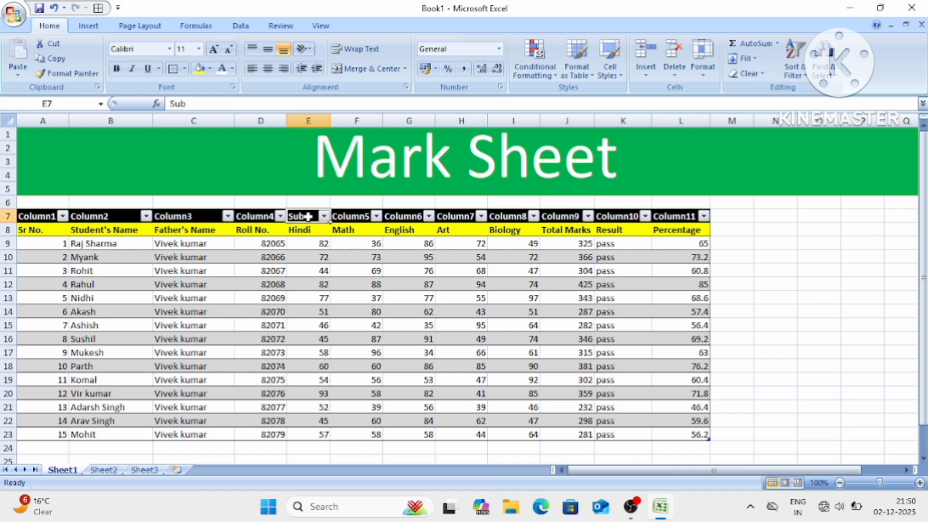
{"action": "left_click", "coordinate": [211, 69]}
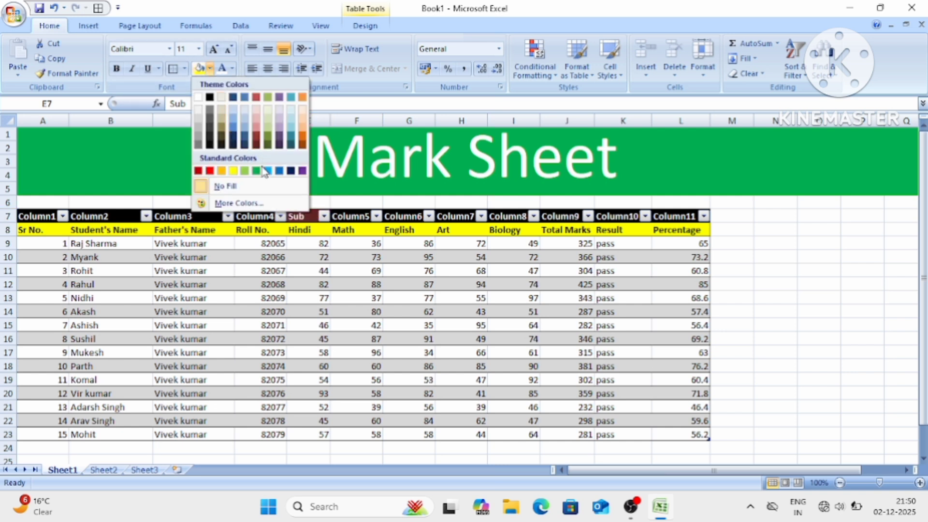
{"action": "left_click", "coordinate": [210, 171]}
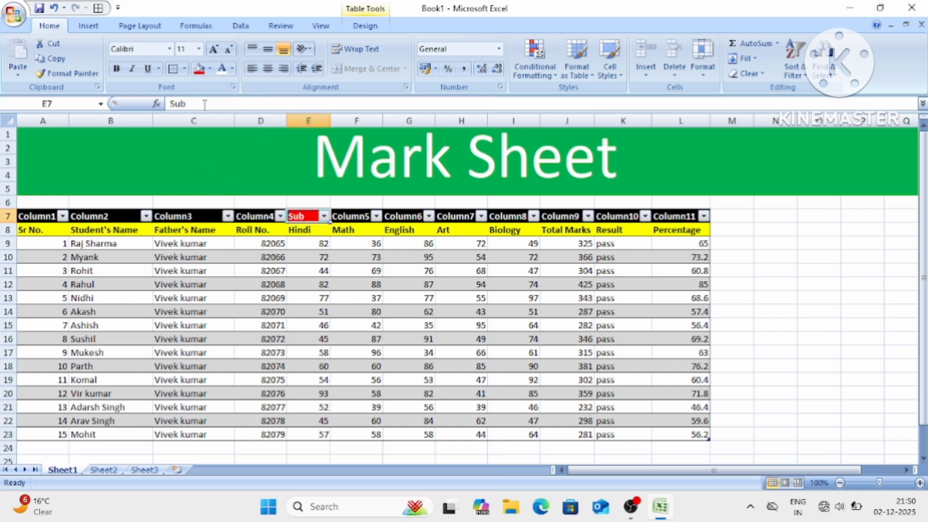
Make the Sub header text bold and one size larger.
{"action": "double_click", "coordinate": [173, 105]}
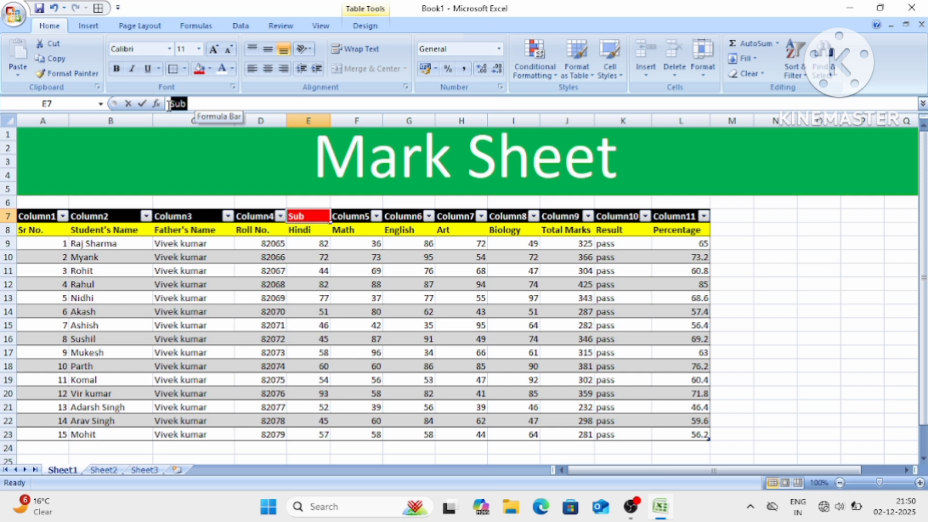
{"action": "left_click", "coordinate": [213, 49]}
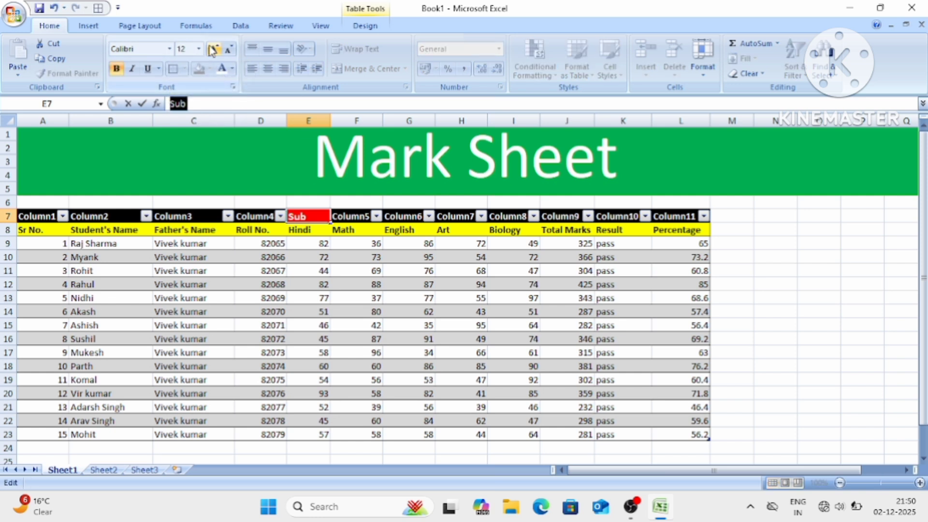
{"action": "left_click", "coordinate": [213, 49]}
{"action": "left_click", "coordinate": [212, 49]}
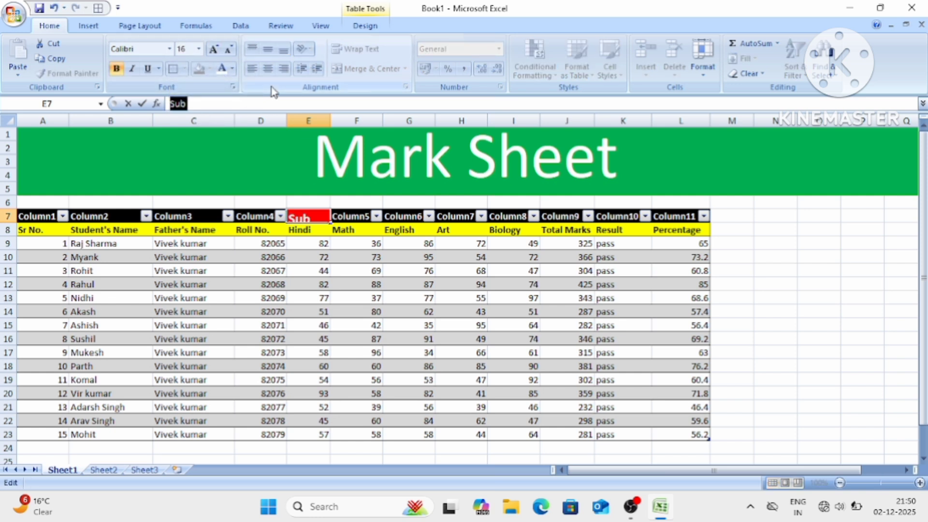
{"action": "left_click", "coordinate": [275, 153]}
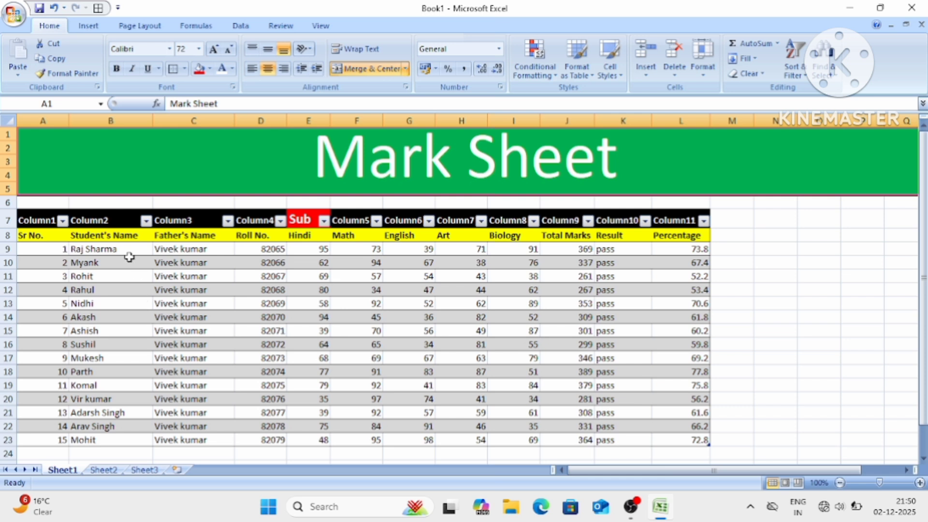
{"action": "left_click", "coordinate": [97, 235]}
{"action": "left_click_drag", "start_coordinate": [130, 235], "coordinate": [247, 236]}
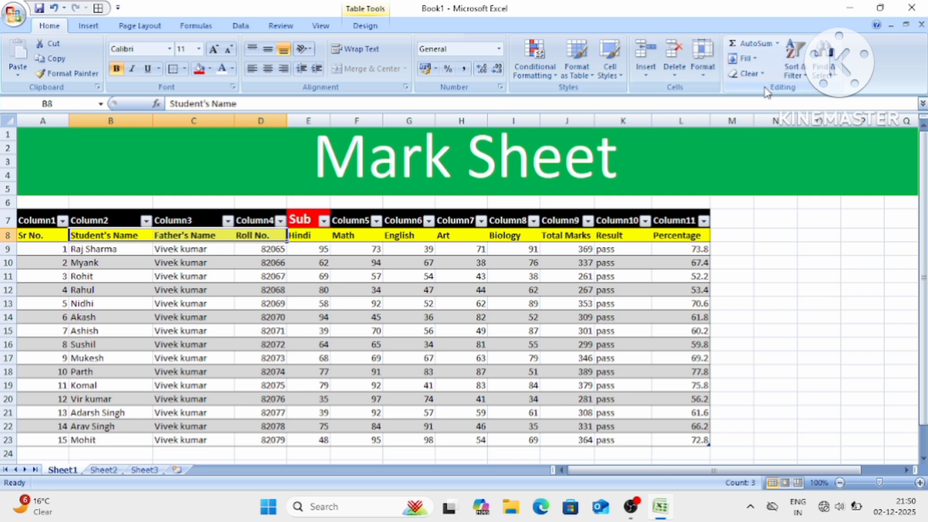
{"action": "left_click", "coordinate": [800, 70]}
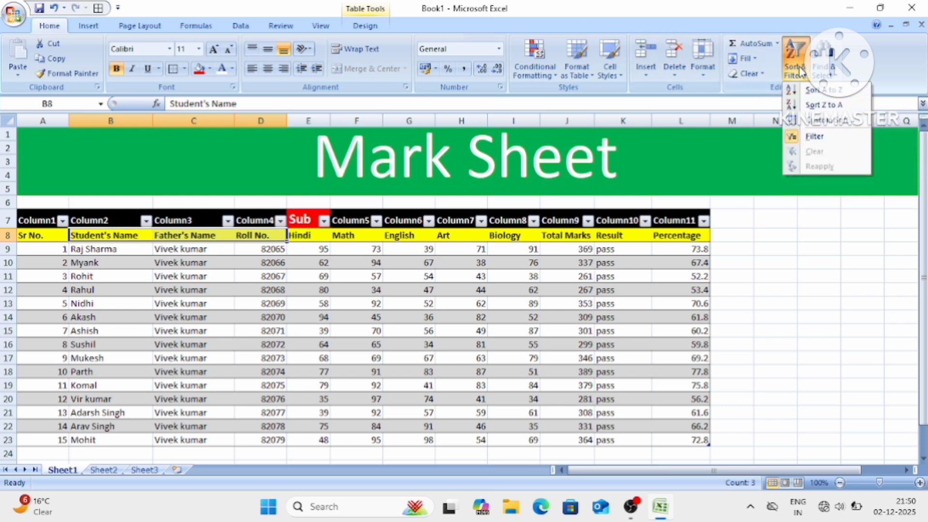
{"action": "left_click", "coordinate": [816, 140]}
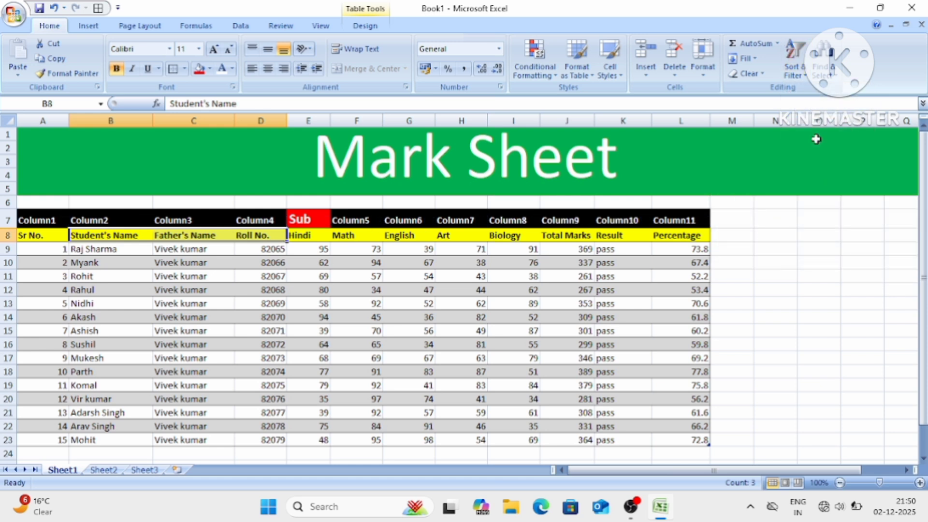
{"action": "left_click", "coordinate": [797, 72]}
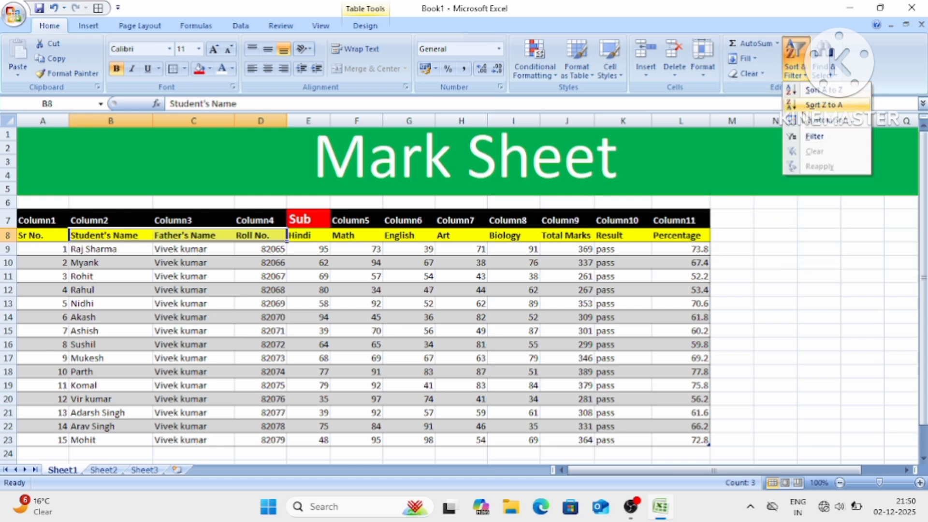
{"action": "left_click", "coordinate": [809, 141]}
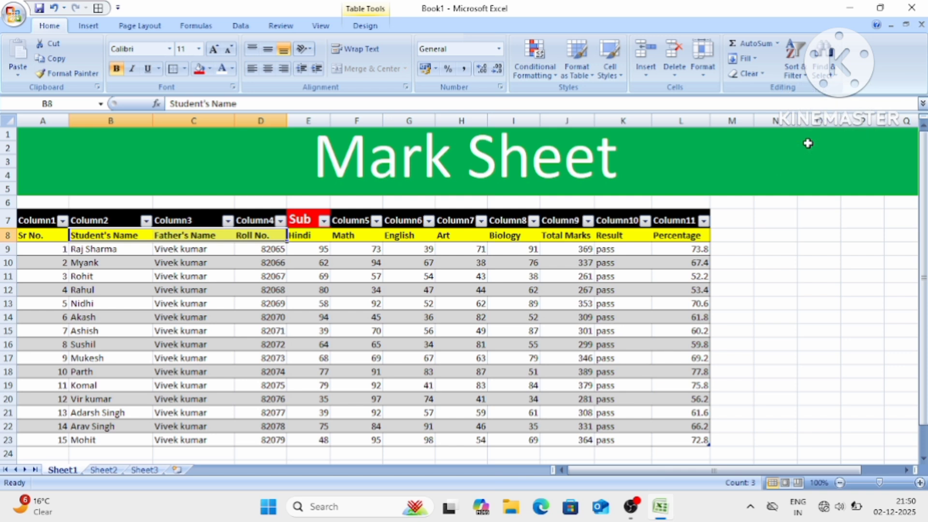
{"action": "left_click", "coordinate": [790, 272]}
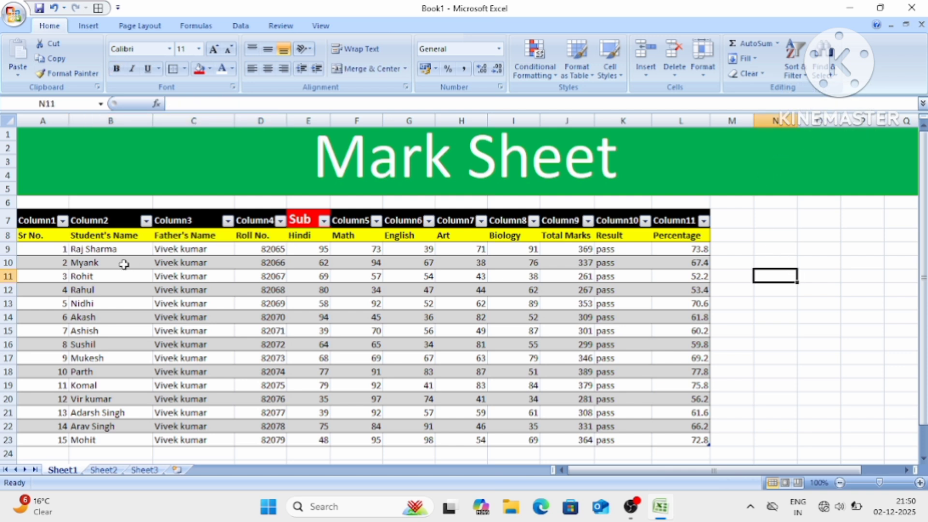
{"action": "left_click", "coordinate": [146, 220]}
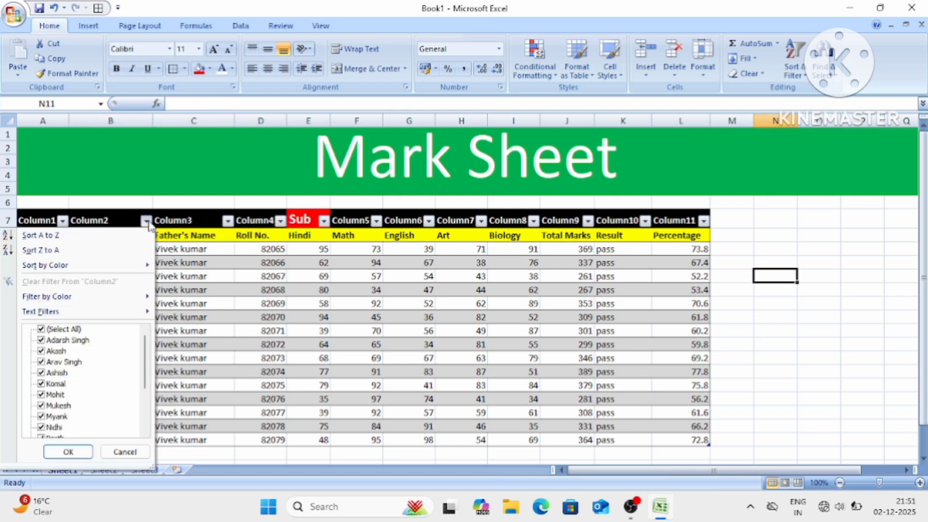
{"action": "left_click", "coordinate": [69, 329]}
{"action": "left_click", "coordinate": [70, 331]}
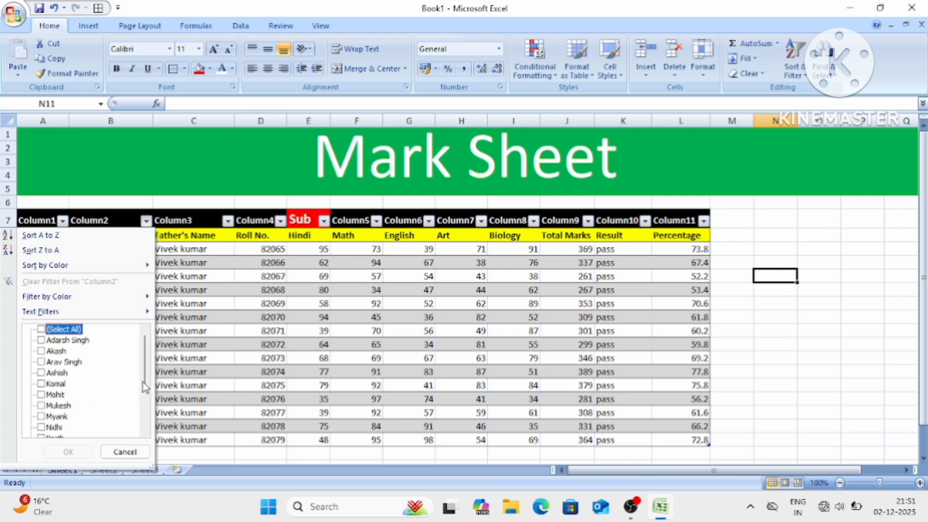
{"action": "left_click_drag", "start_coordinate": [145, 387], "coordinate": [145, 428]}
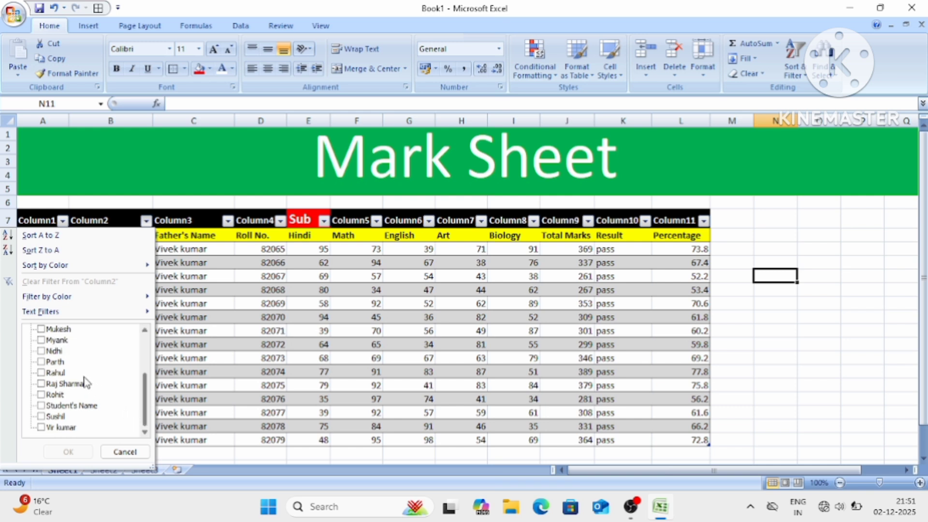
{"action": "left_click", "coordinate": [55, 341]}
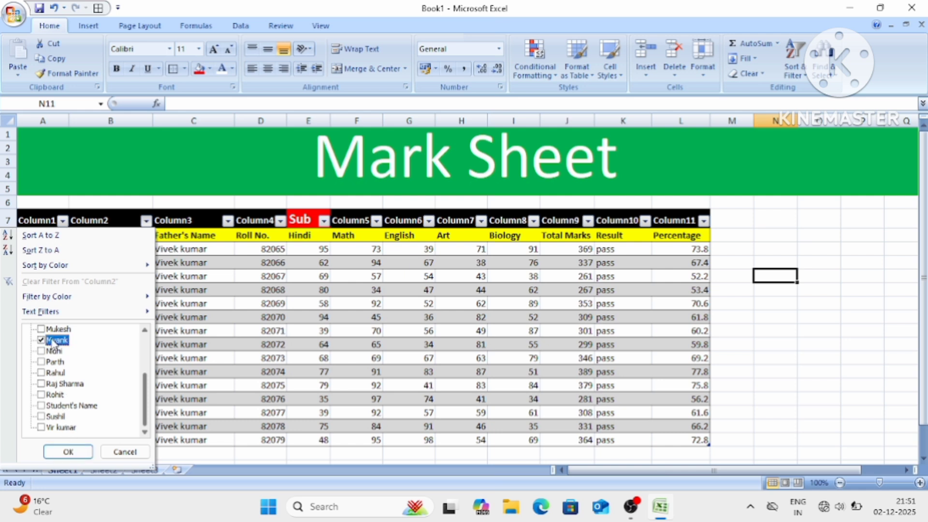
{"action": "left_click", "coordinate": [42, 339]}
{"action": "left_click", "coordinate": [42, 340]}
{"action": "left_click", "coordinate": [69, 452]}
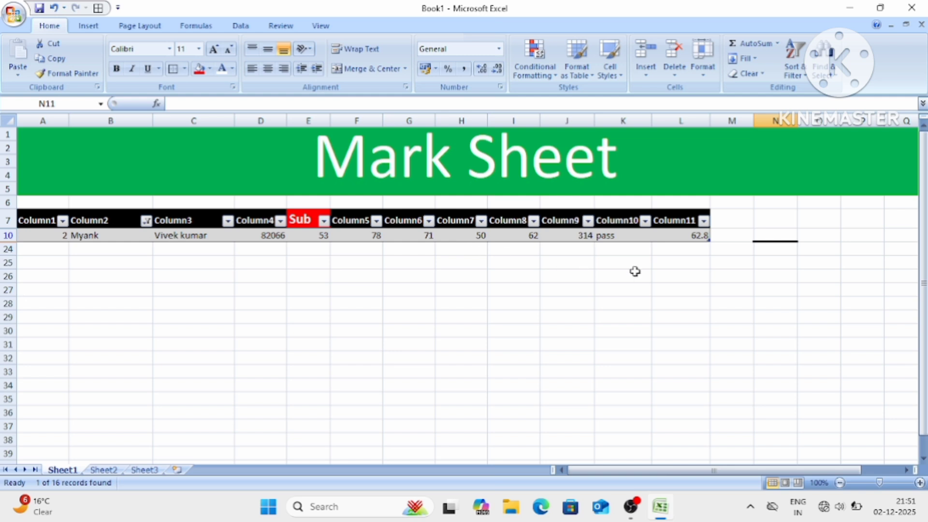
{"action": "left_click", "coordinate": [146, 220]}
{"action": "left_click", "coordinate": [62, 329]}
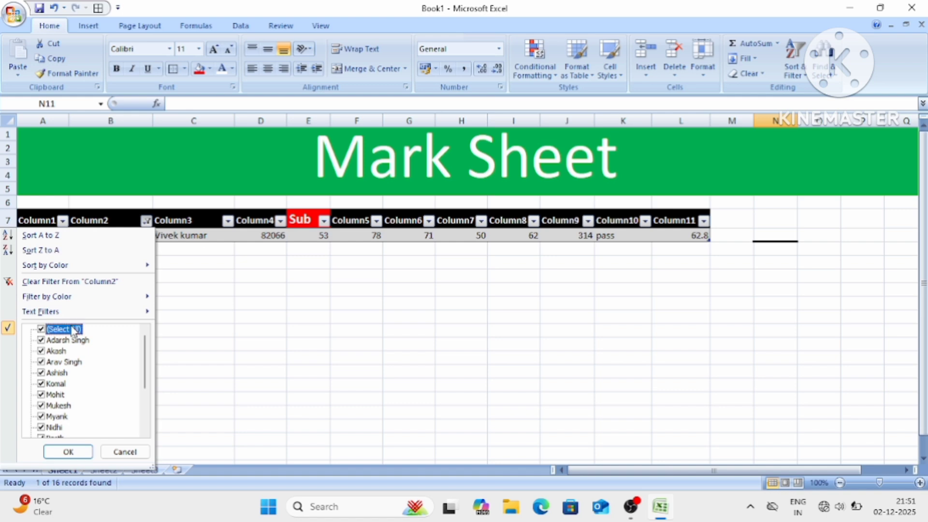
{"action": "left_click", "coordinate": [68, 452]}
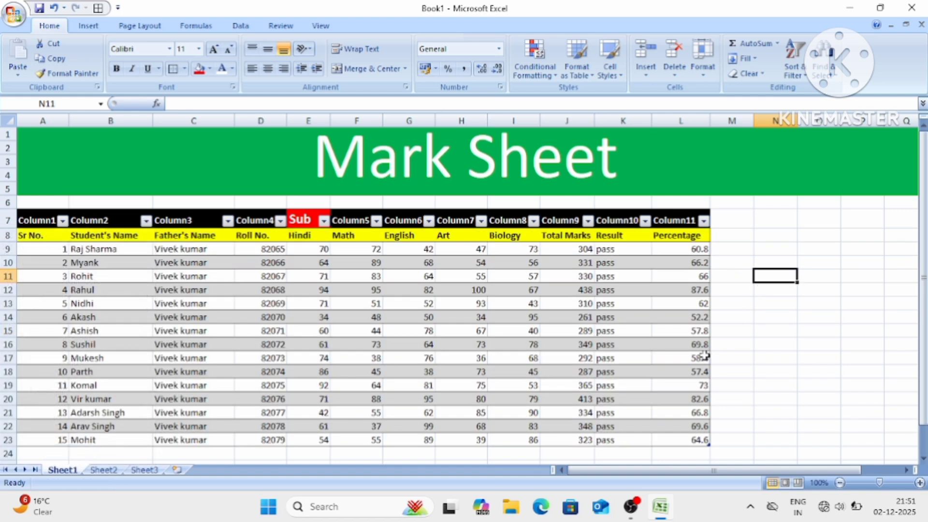
{"action": "left_click", "coordinate": [732, 360]}
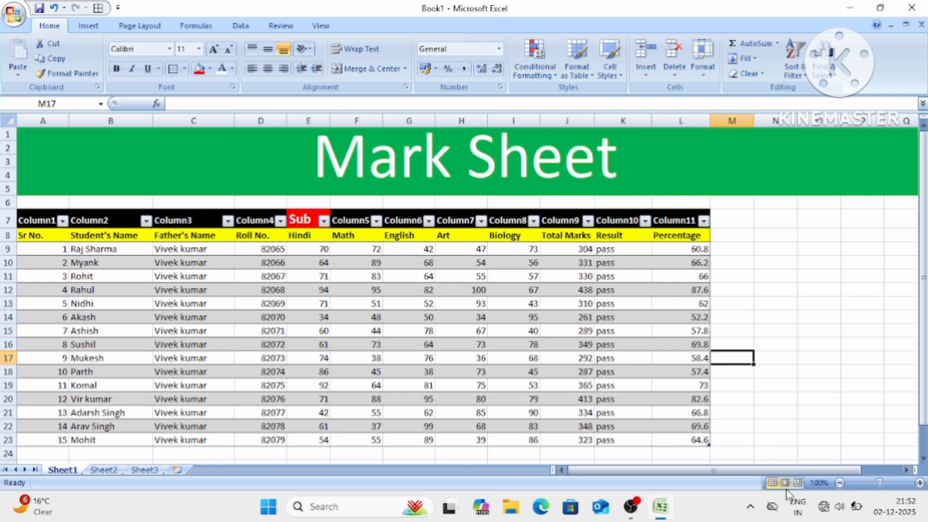
Bring OBS Studio to the front from the taskbar, leaving the finished Mark Sheet behind.
{"action": "left_click", "coordinate": [632, 506]}
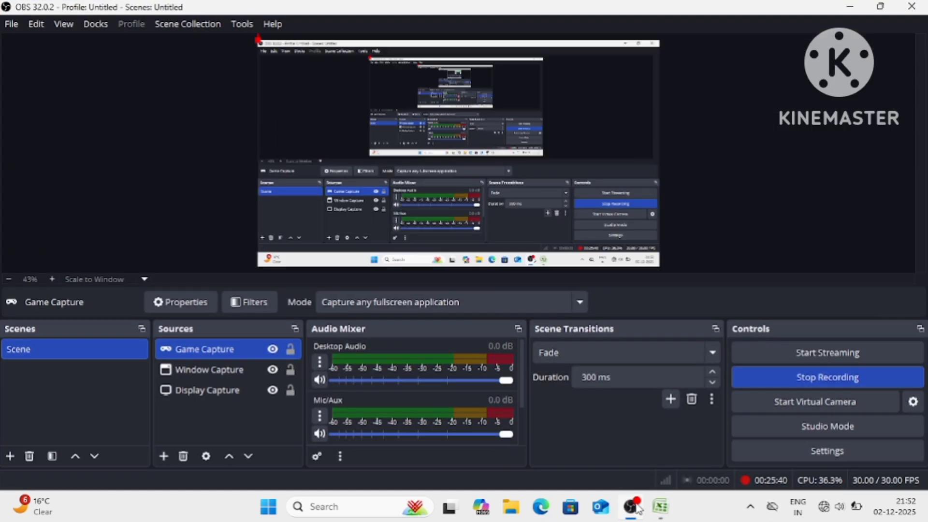